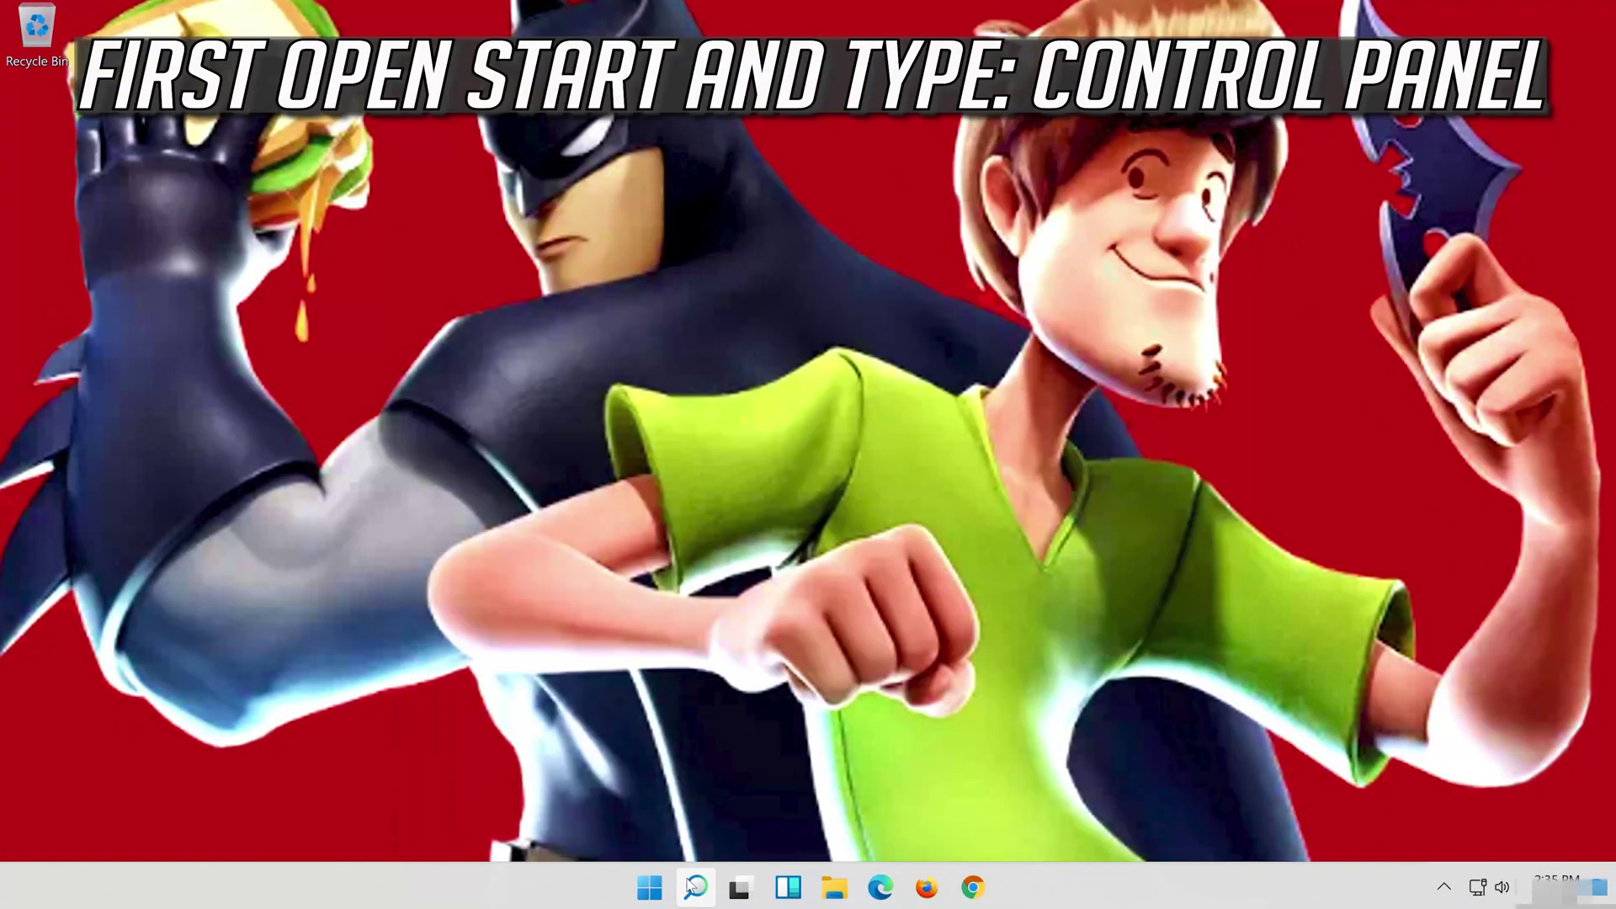
- Launch Control Panel by searching 'control panel' in Windows Search
{"action": "left_click", "coordinate": [692, 887]}
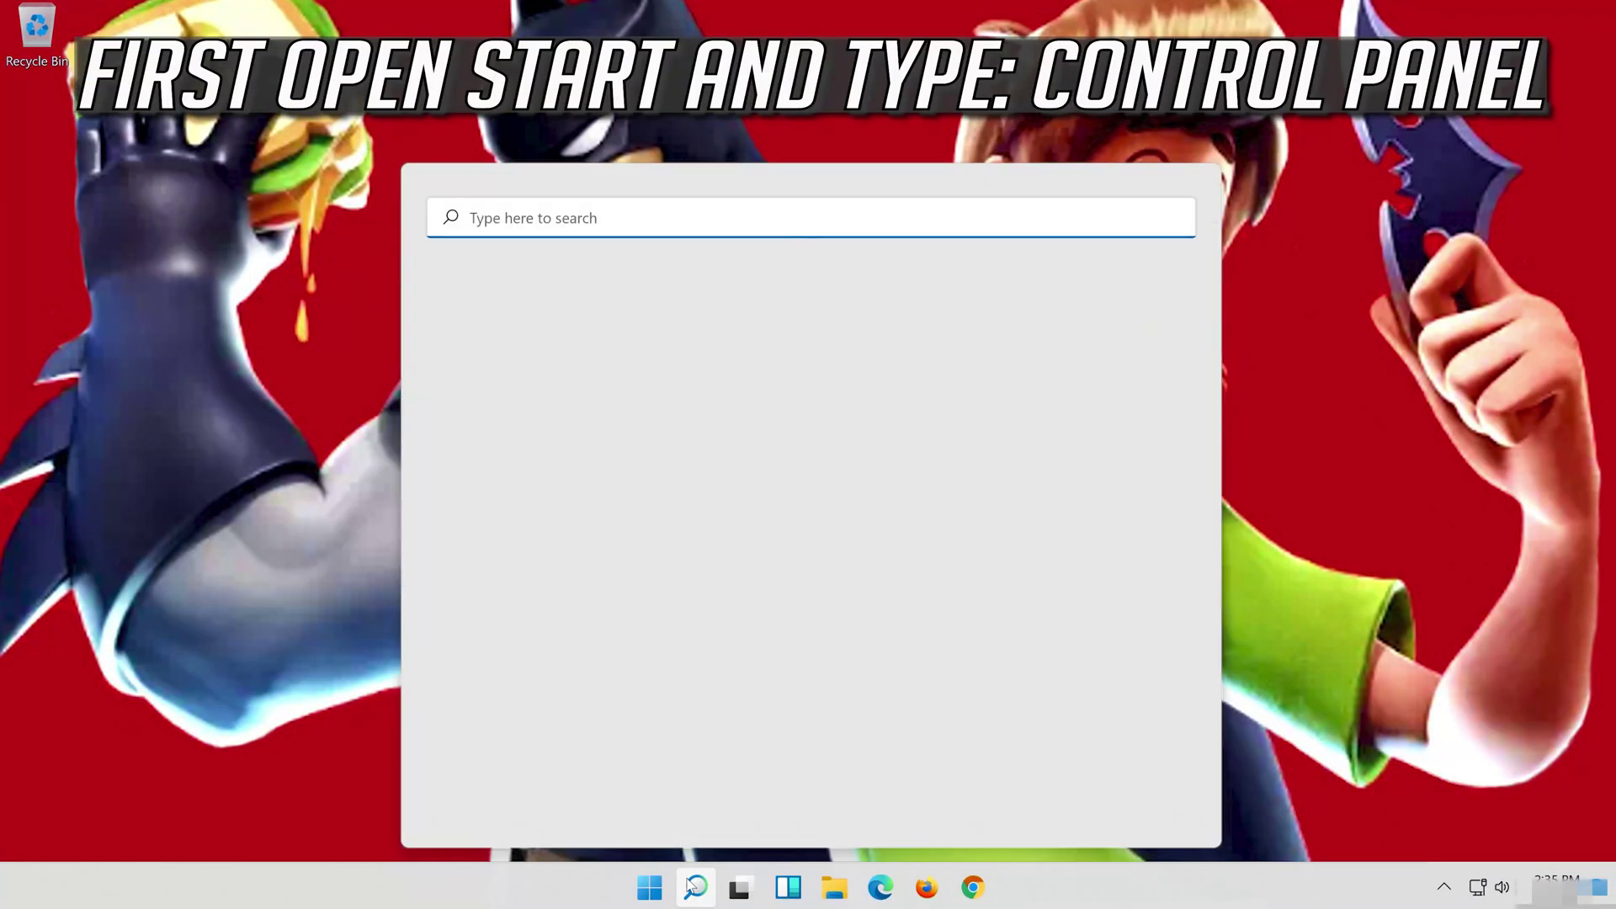
{"action": "type", "text": "con"}
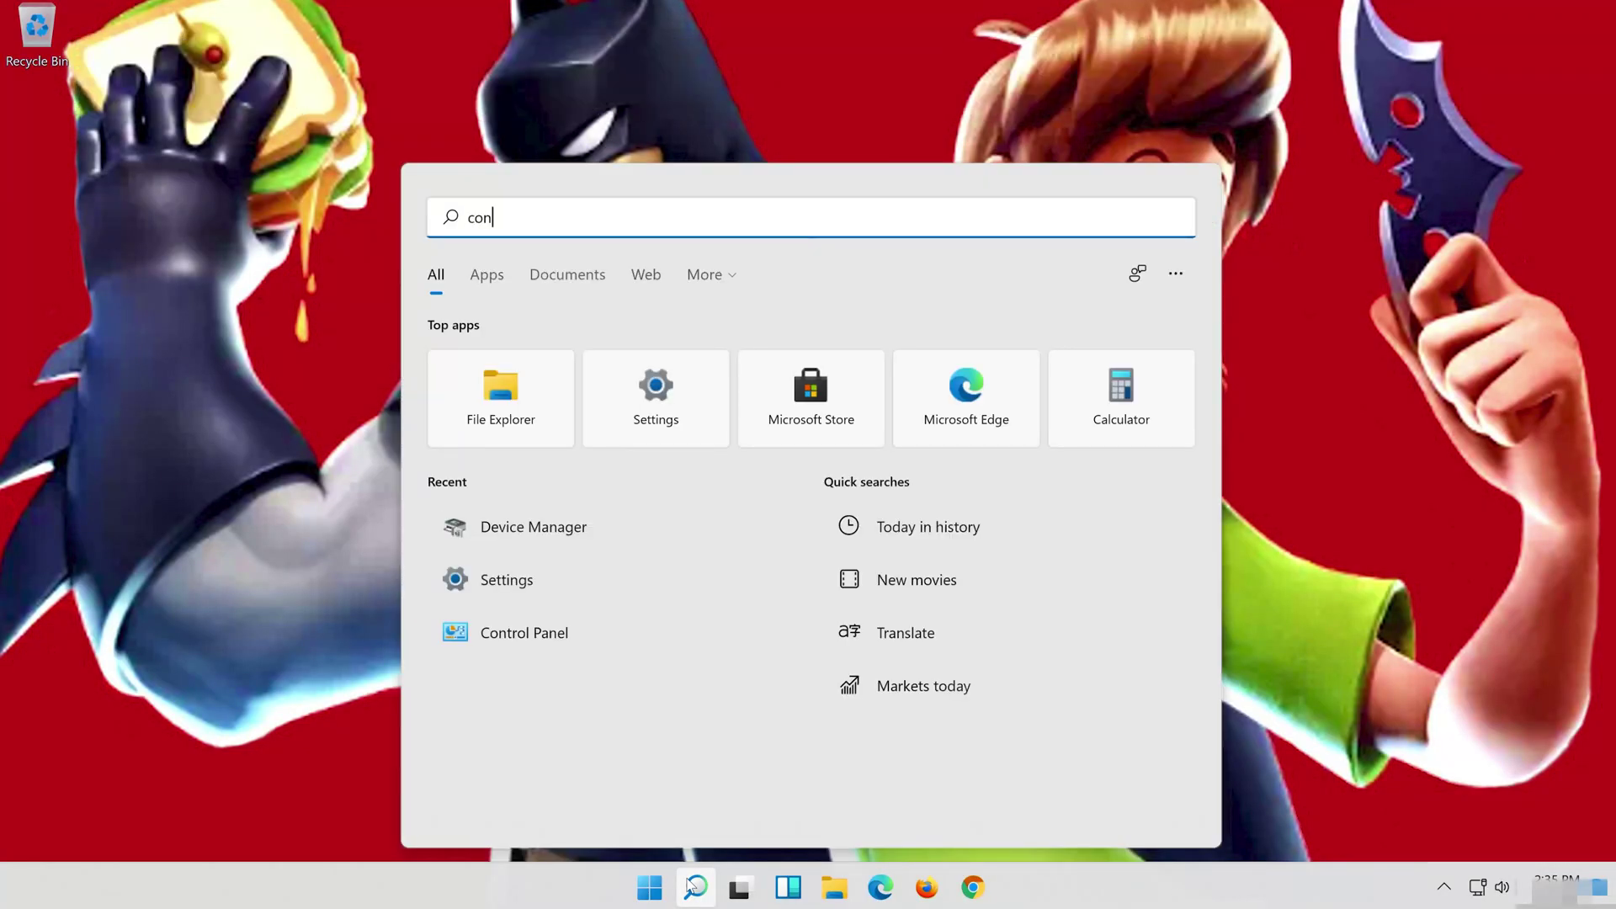
{"action": "type", "text": "trol panel"}
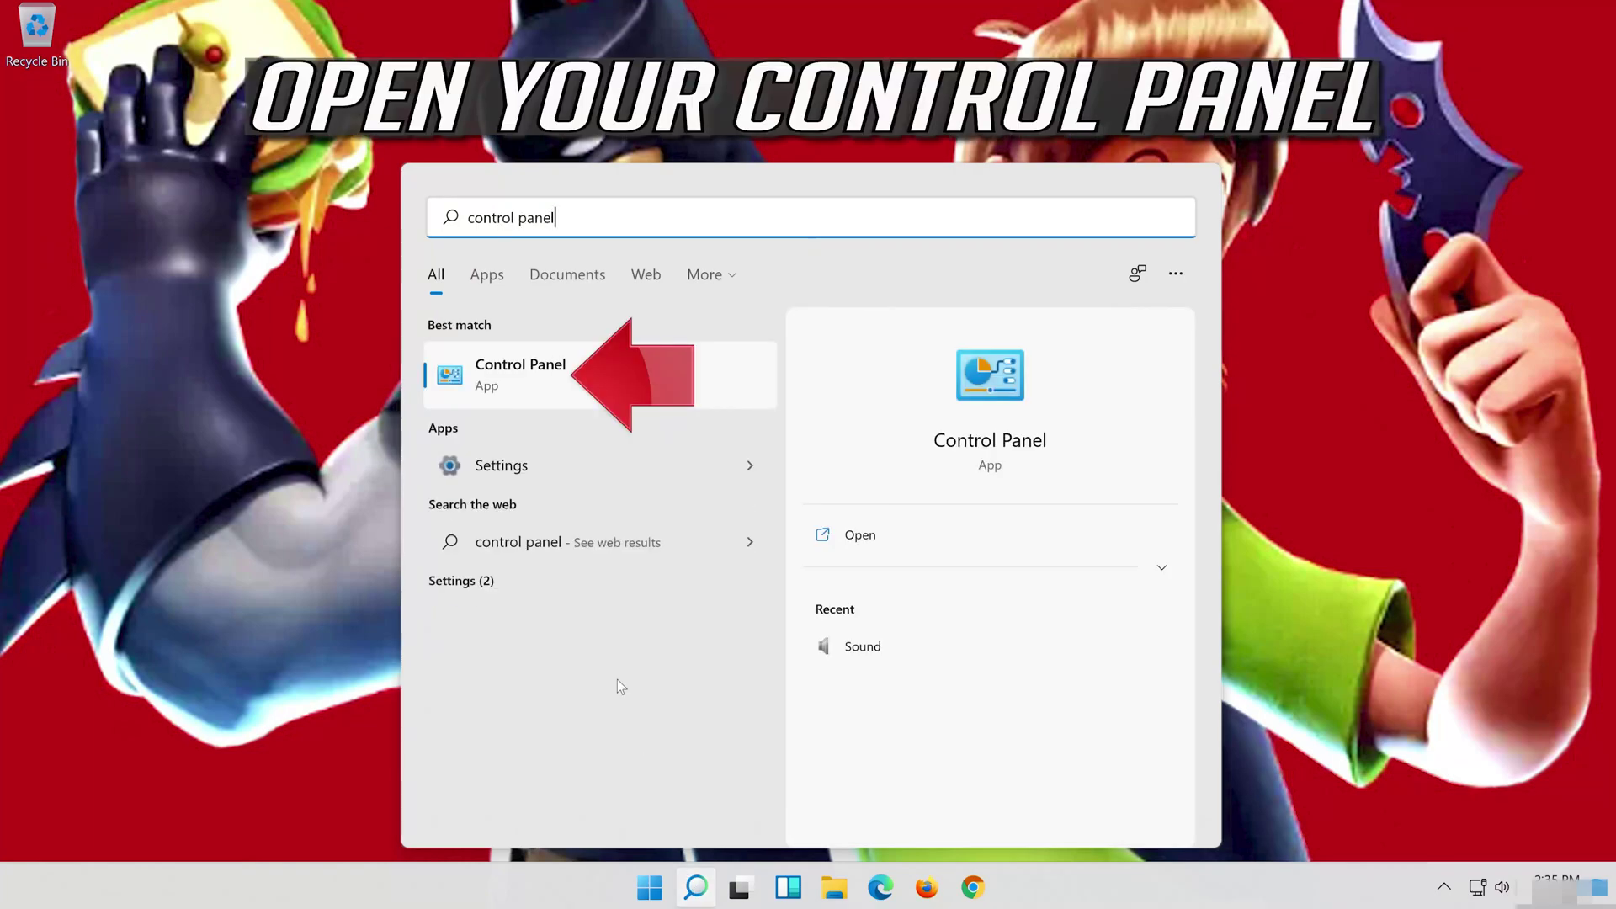
{"action": "left_click", "coordinate": [592, 402]}
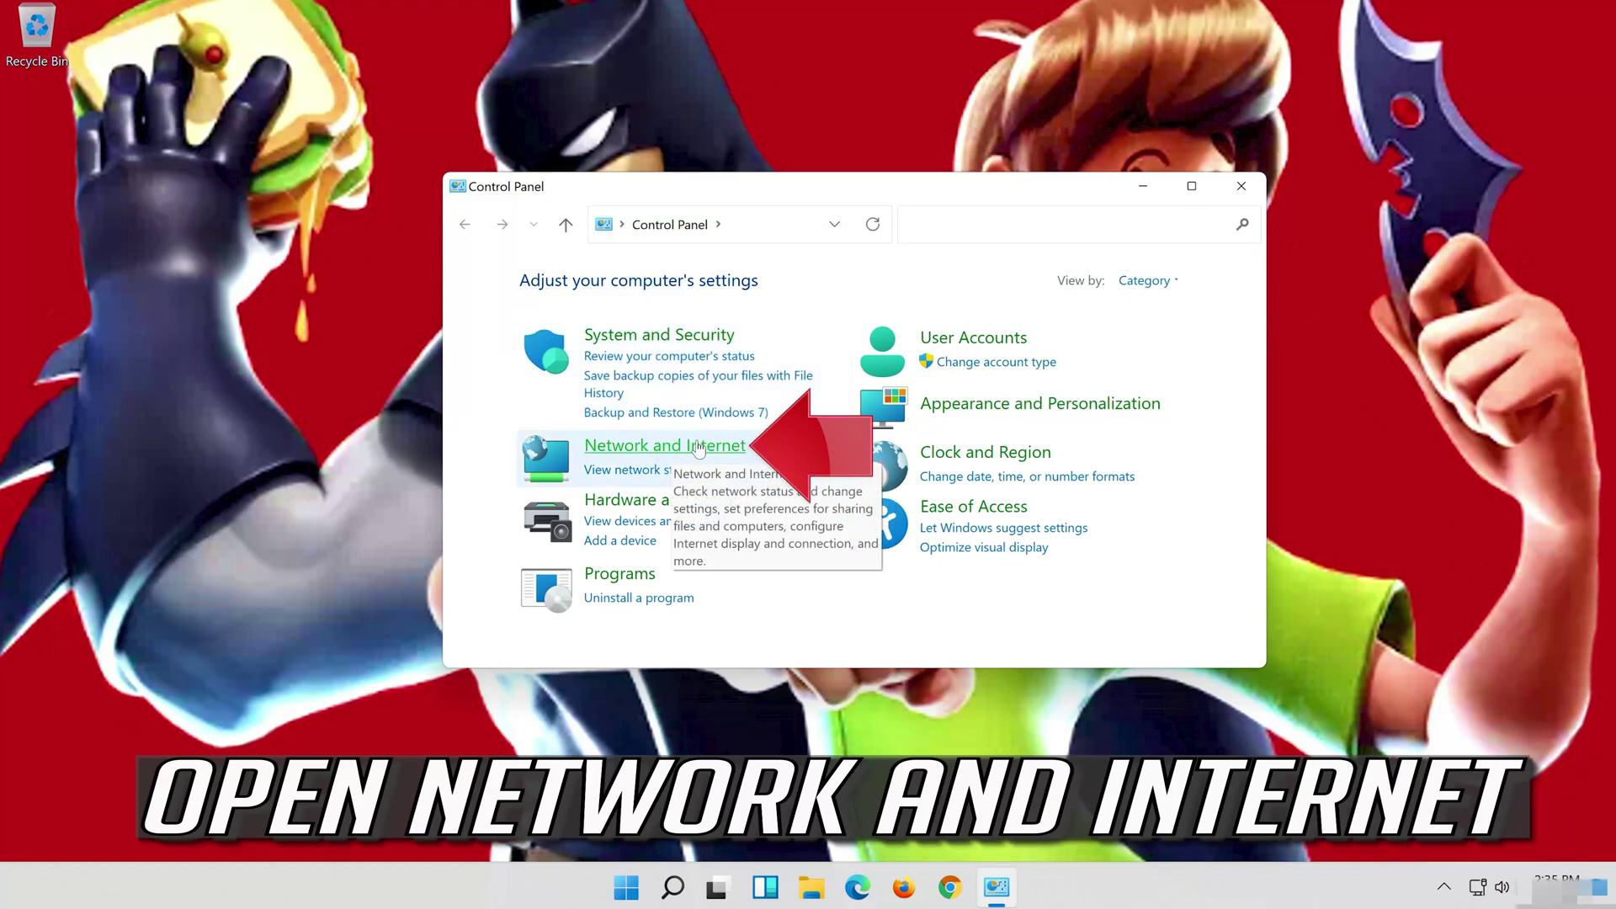
- Go to Network and Sharing Center and bring up the Ethernet0 connection's status window
{"action": "left_click", "coordinate": [699, 446]}
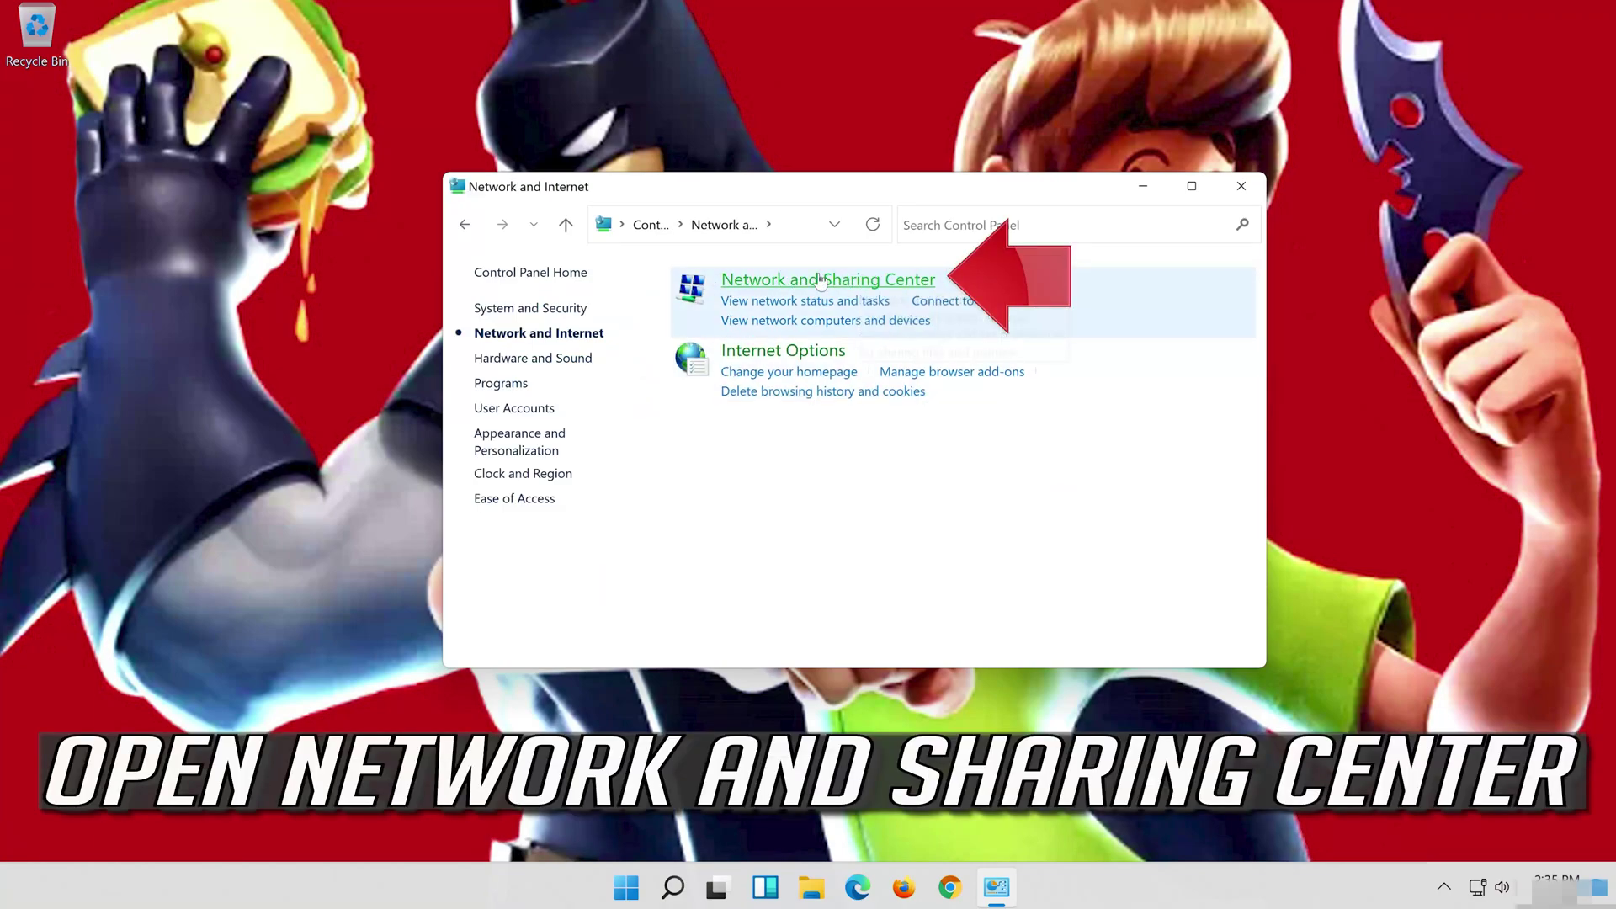
{"action": "left_click", "coordinate": [786, 279]}
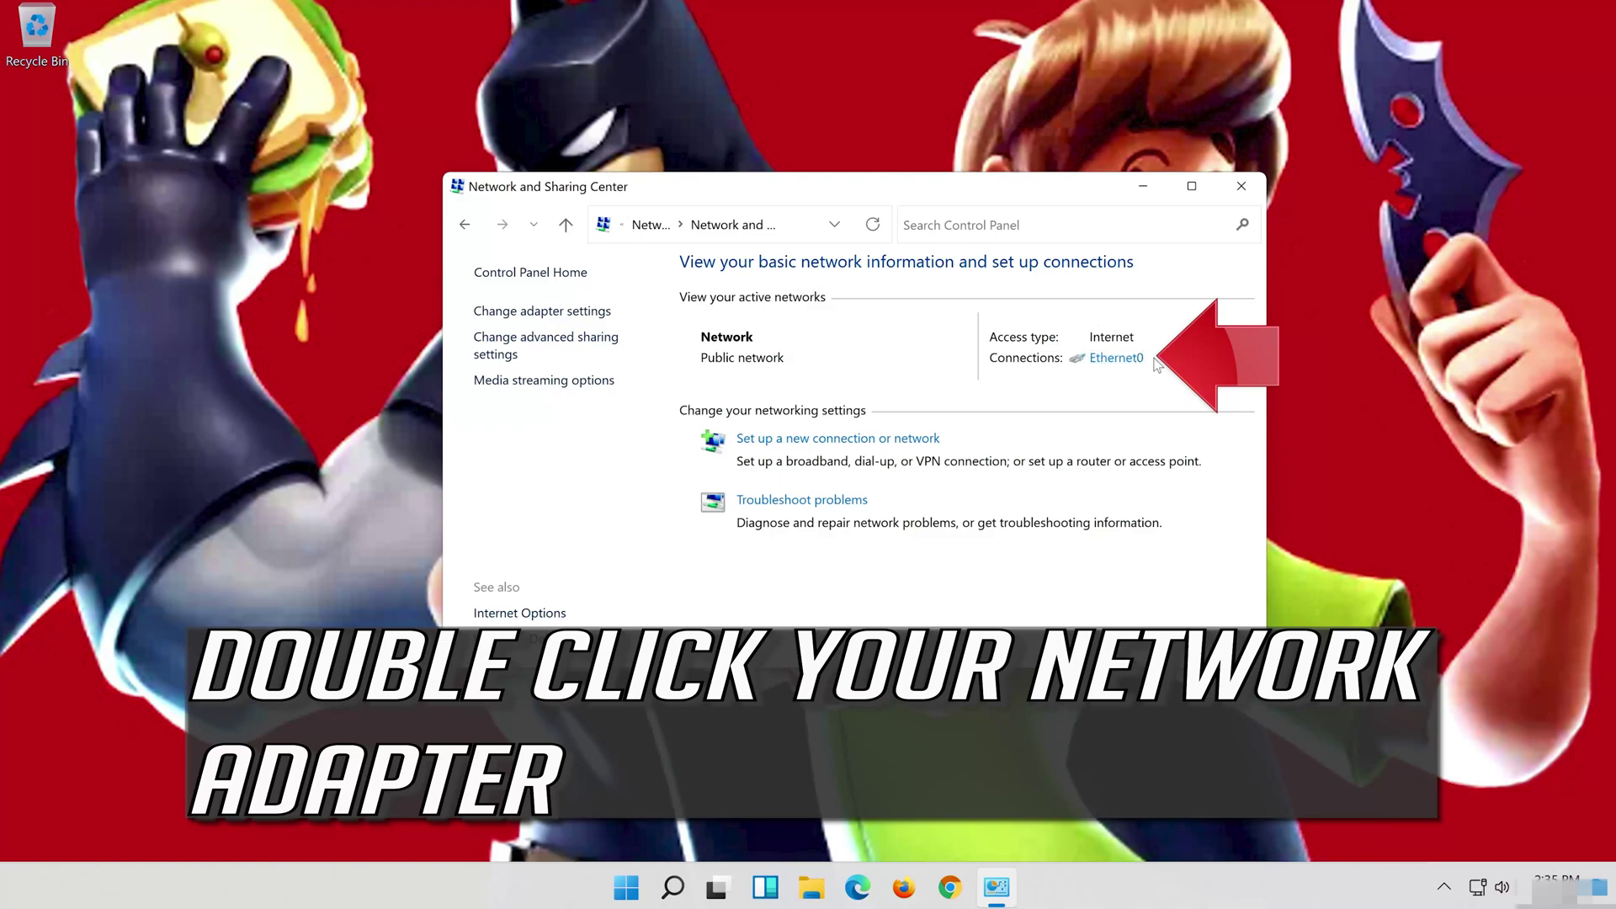
{"action": "left_click", "coordinate": [1109, 362]}
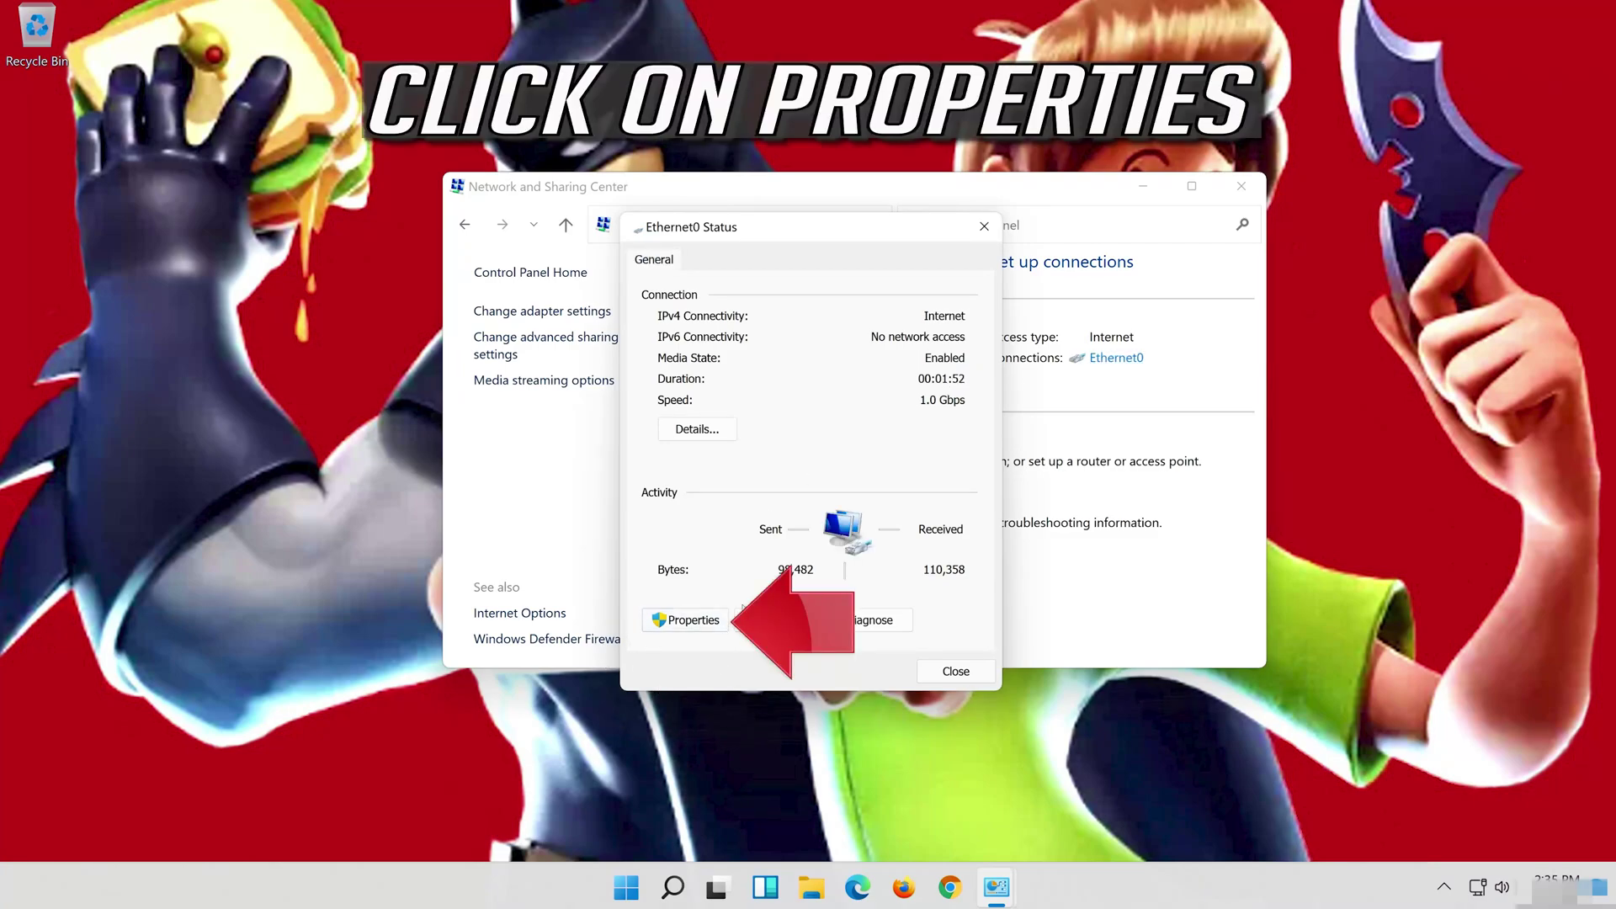
- Open the Internet Protocol Version 4 (TCP/IPv4) properties of the Ethernet0 connection
{"action": "left_click", "coordinate": [687, 623]}
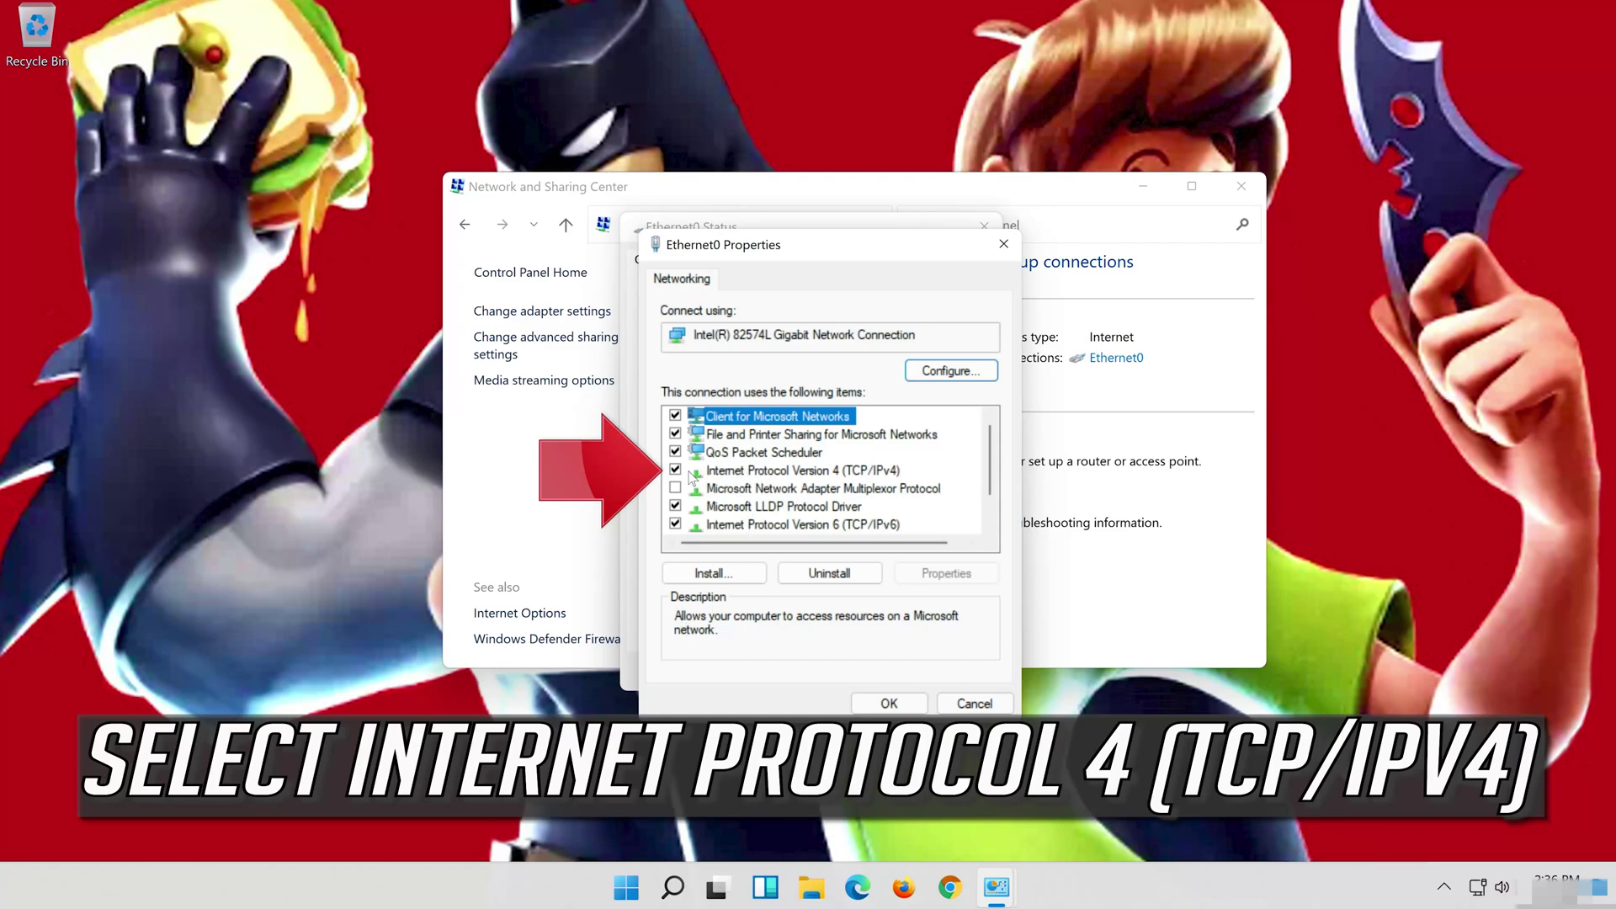
{"action": "left_click", "coordinate": [762, 473]}
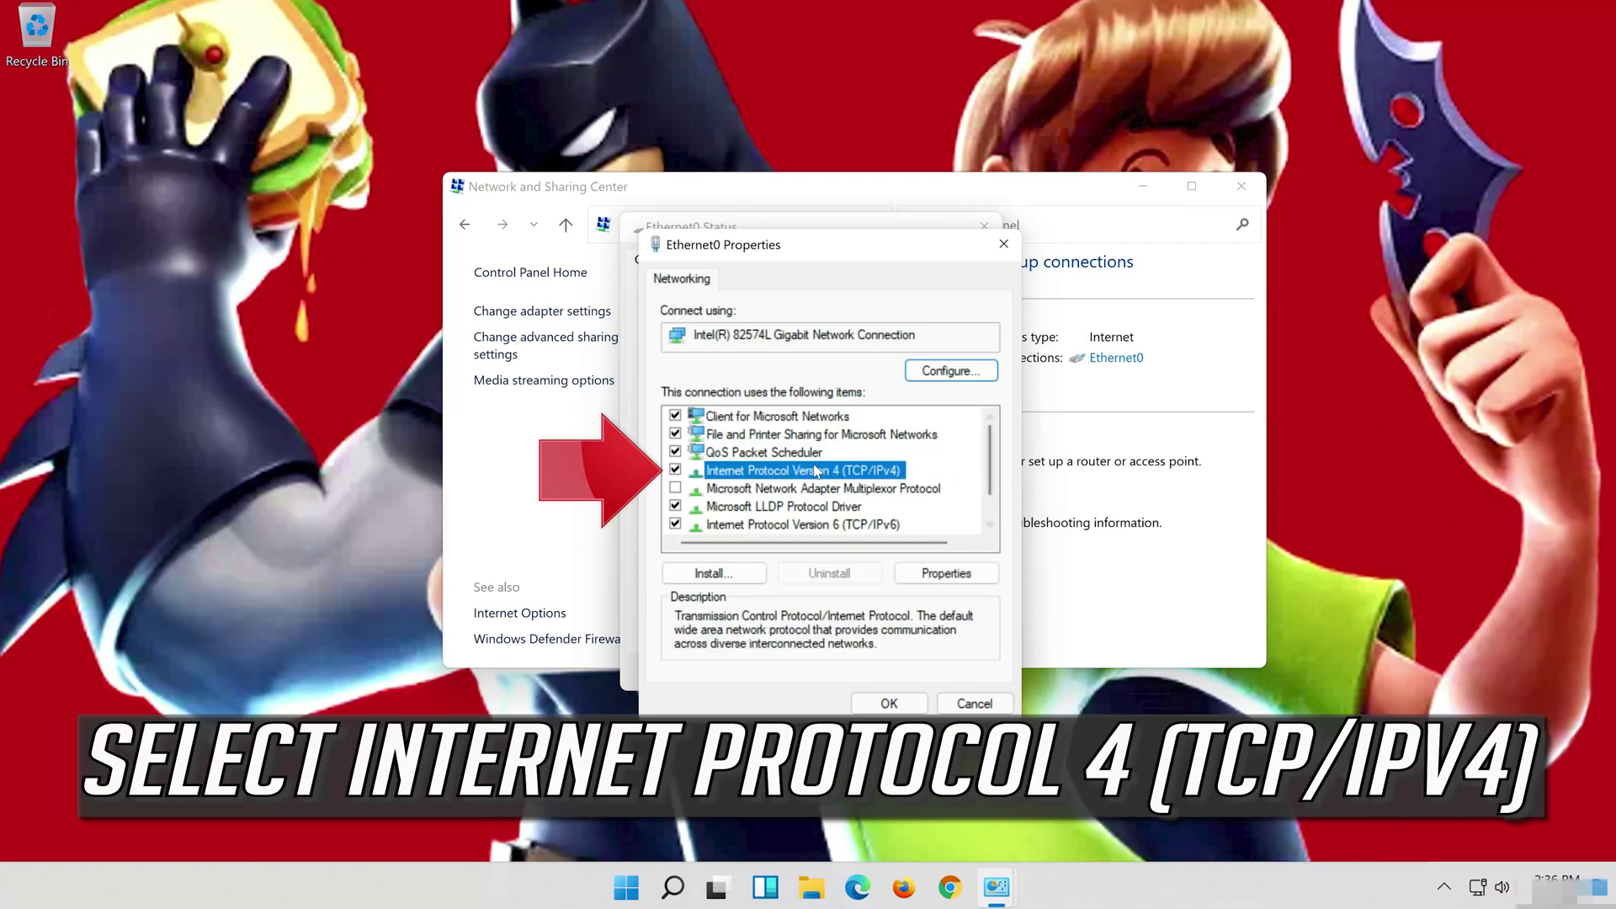
{"action": "left_click", "coordinate": [945, 579]}
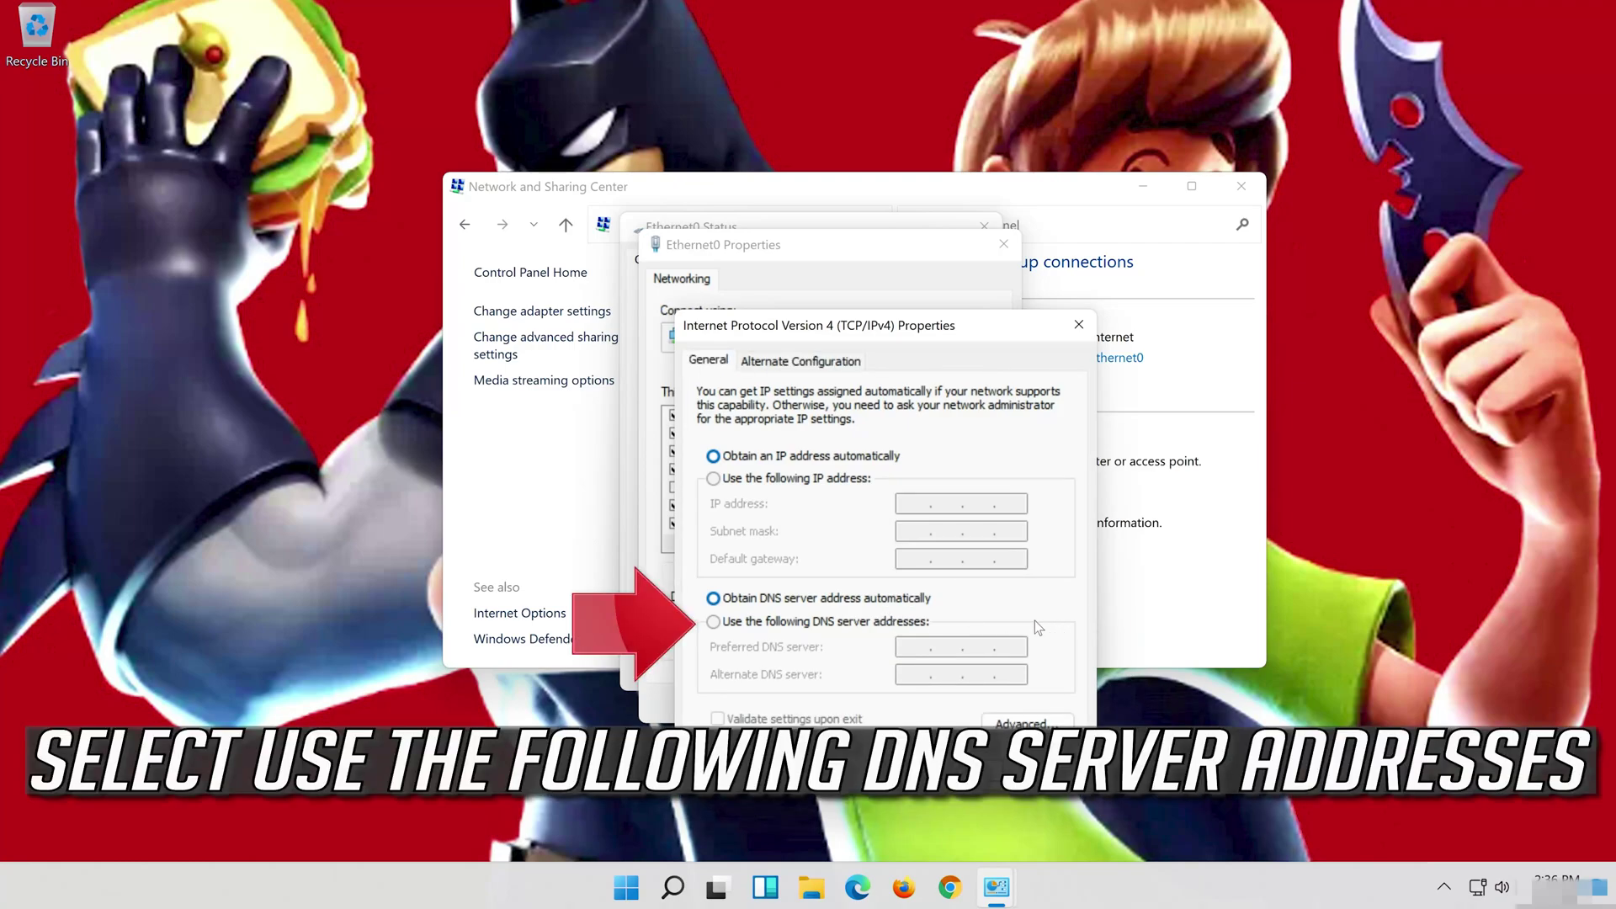
- Set Ethernet0's preferred DNS server to 8.8.8.8 and alternate to 8.8.4.4, then confirm
{"action": "left_click", "coordinate": [714, 623]}
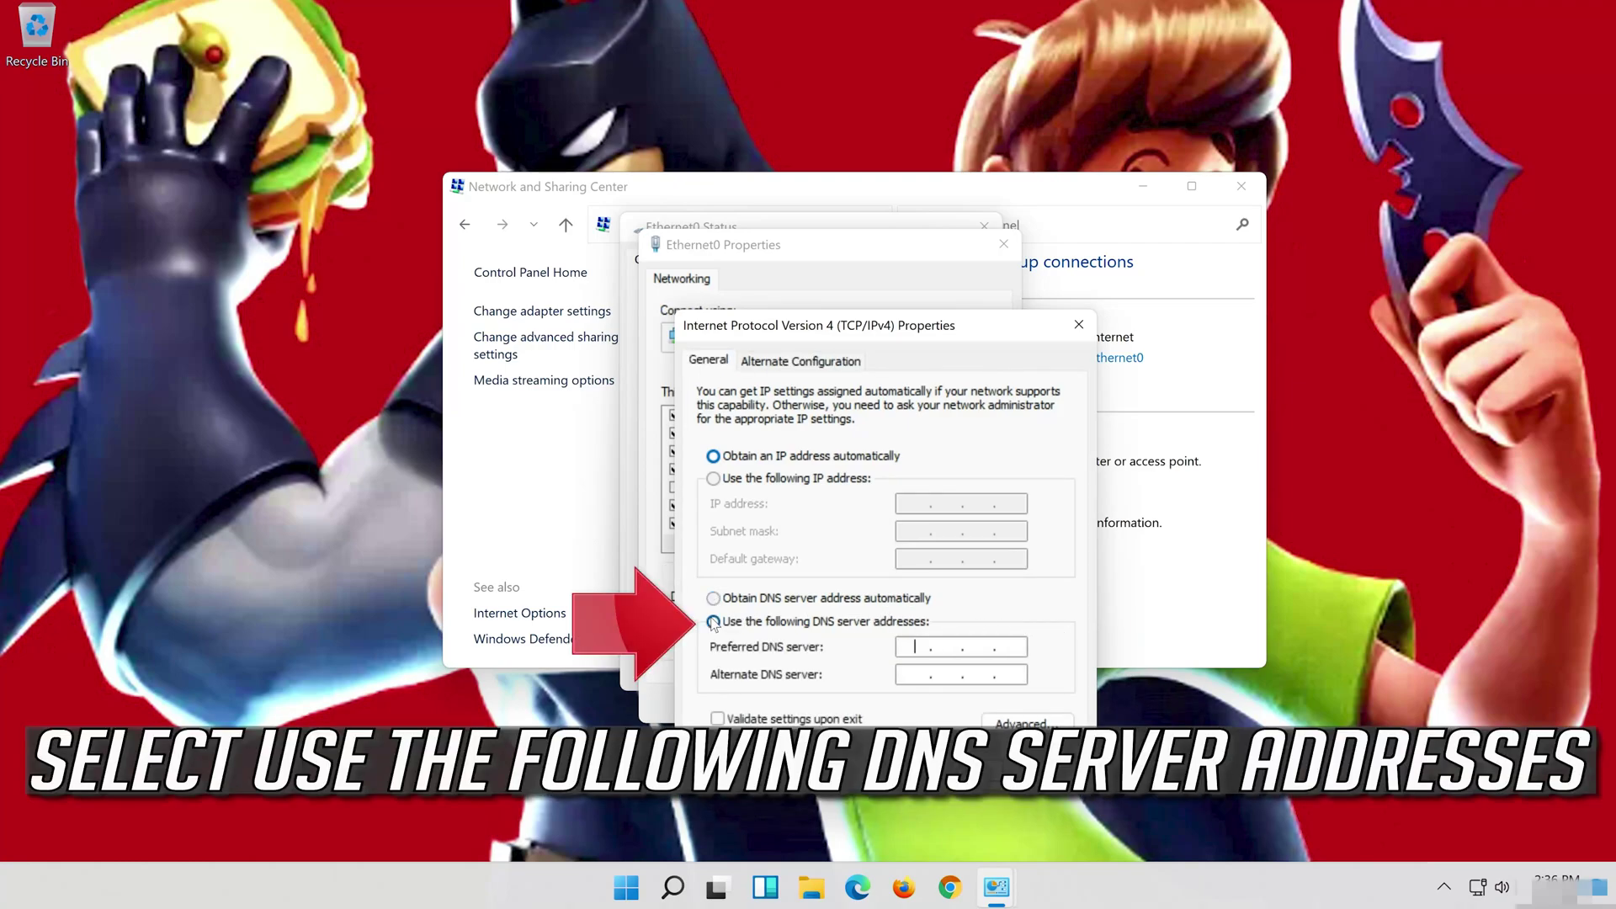
{"action": "left_click", "coordinate": [918, 646]}
{"action": "type", "text": "8."}
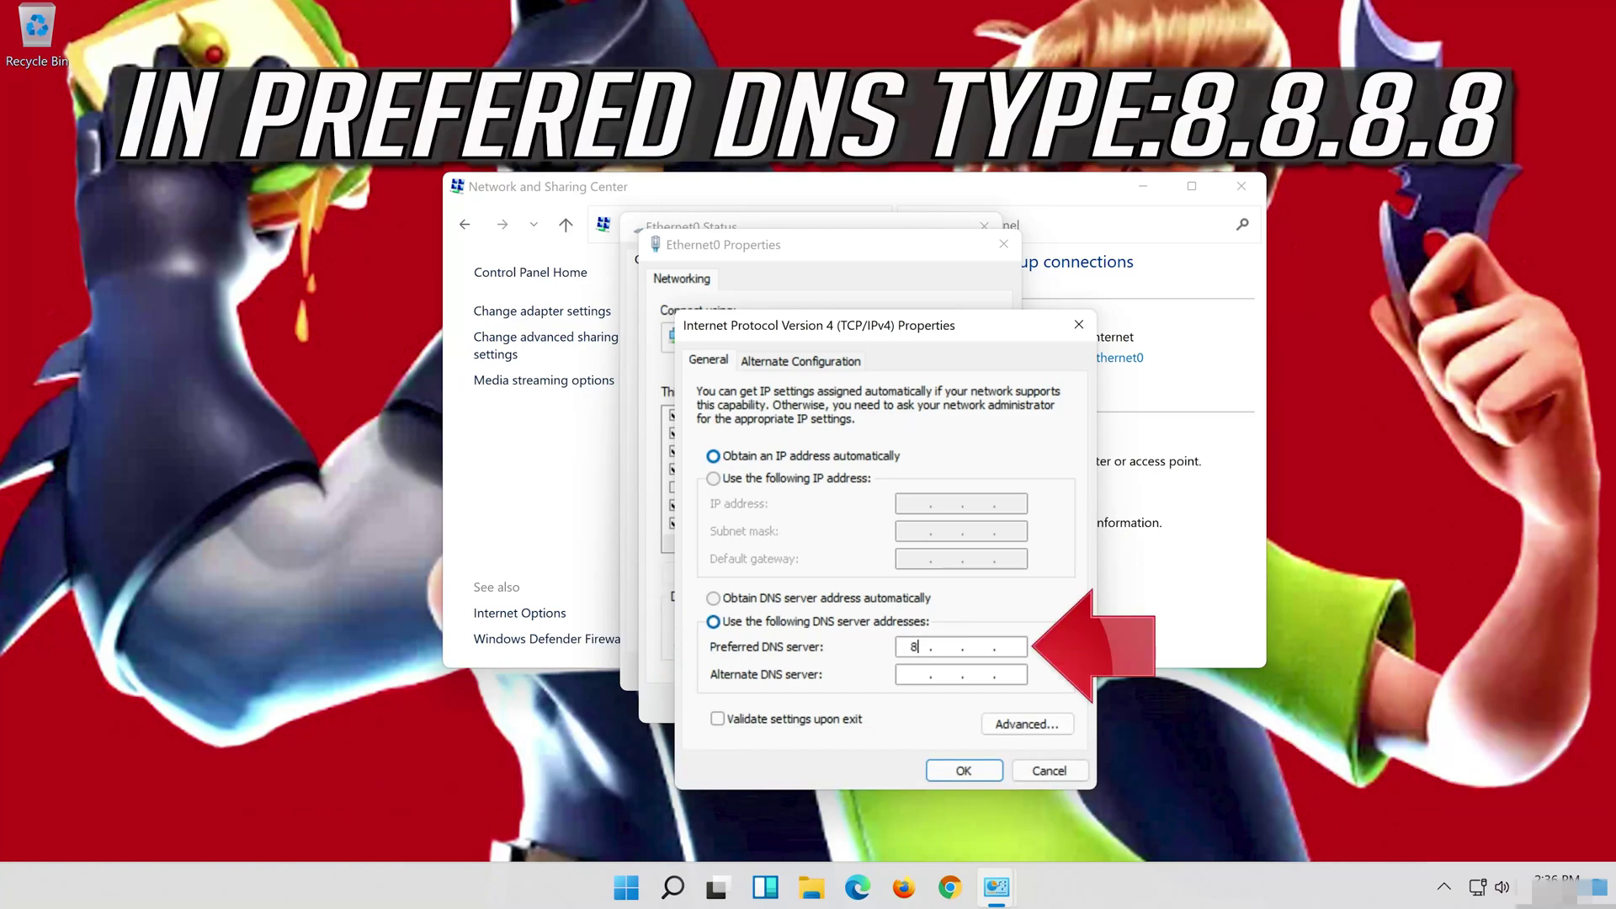
{"action": "type", "text": "8.8.8"}
{"action": "left_click", "coordinate": [915, 676]}
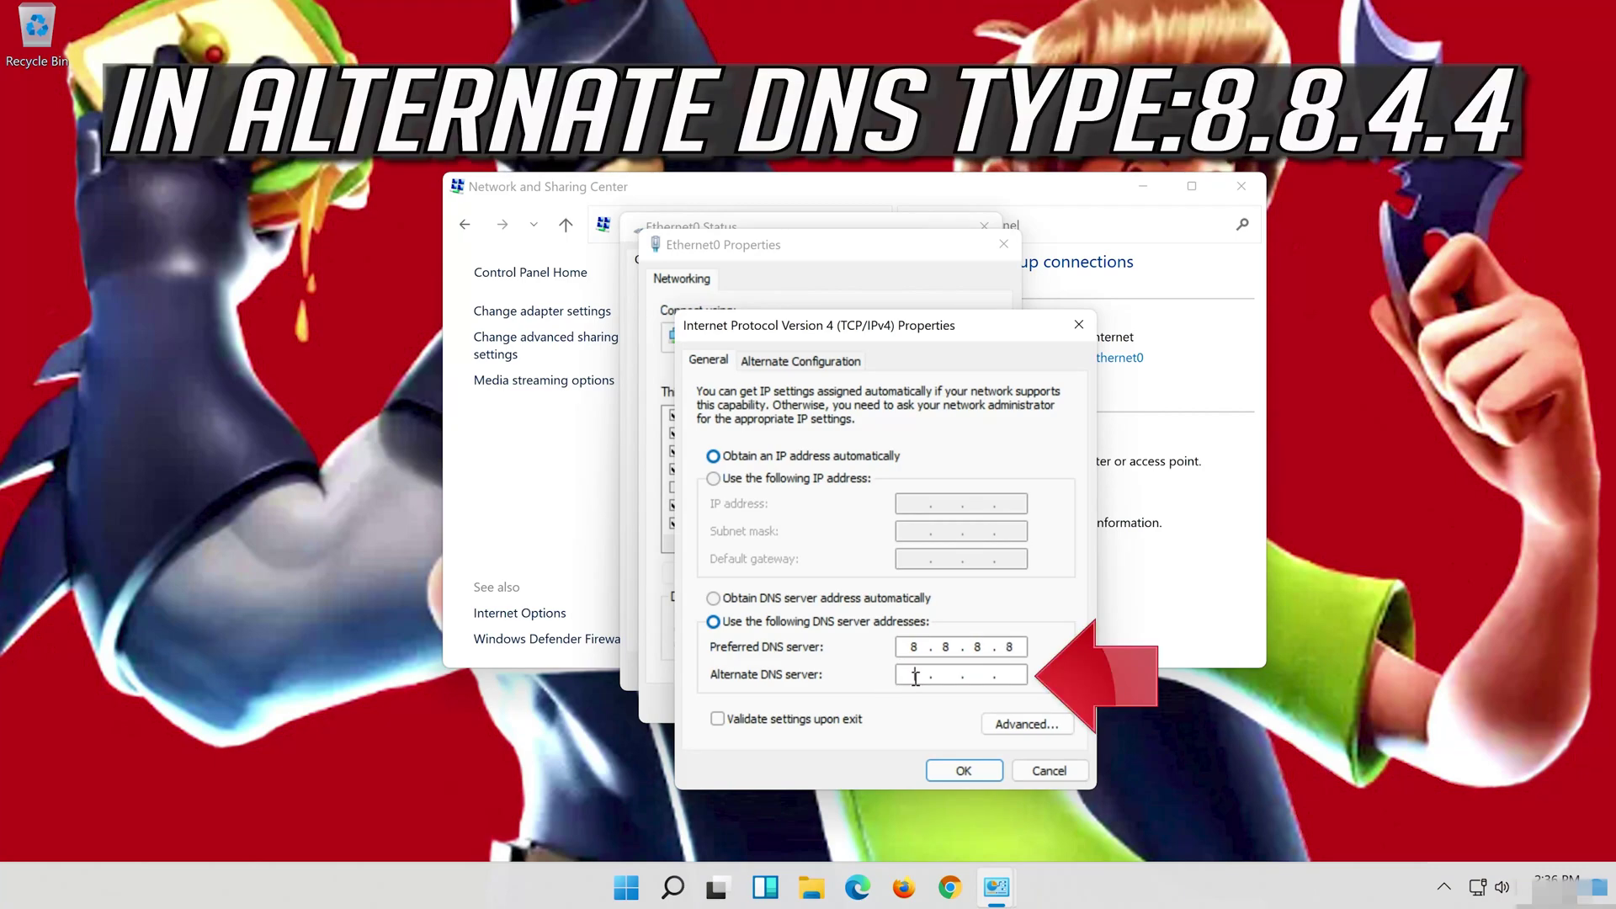
{"action": "type", "text": "8.8.4.4"}
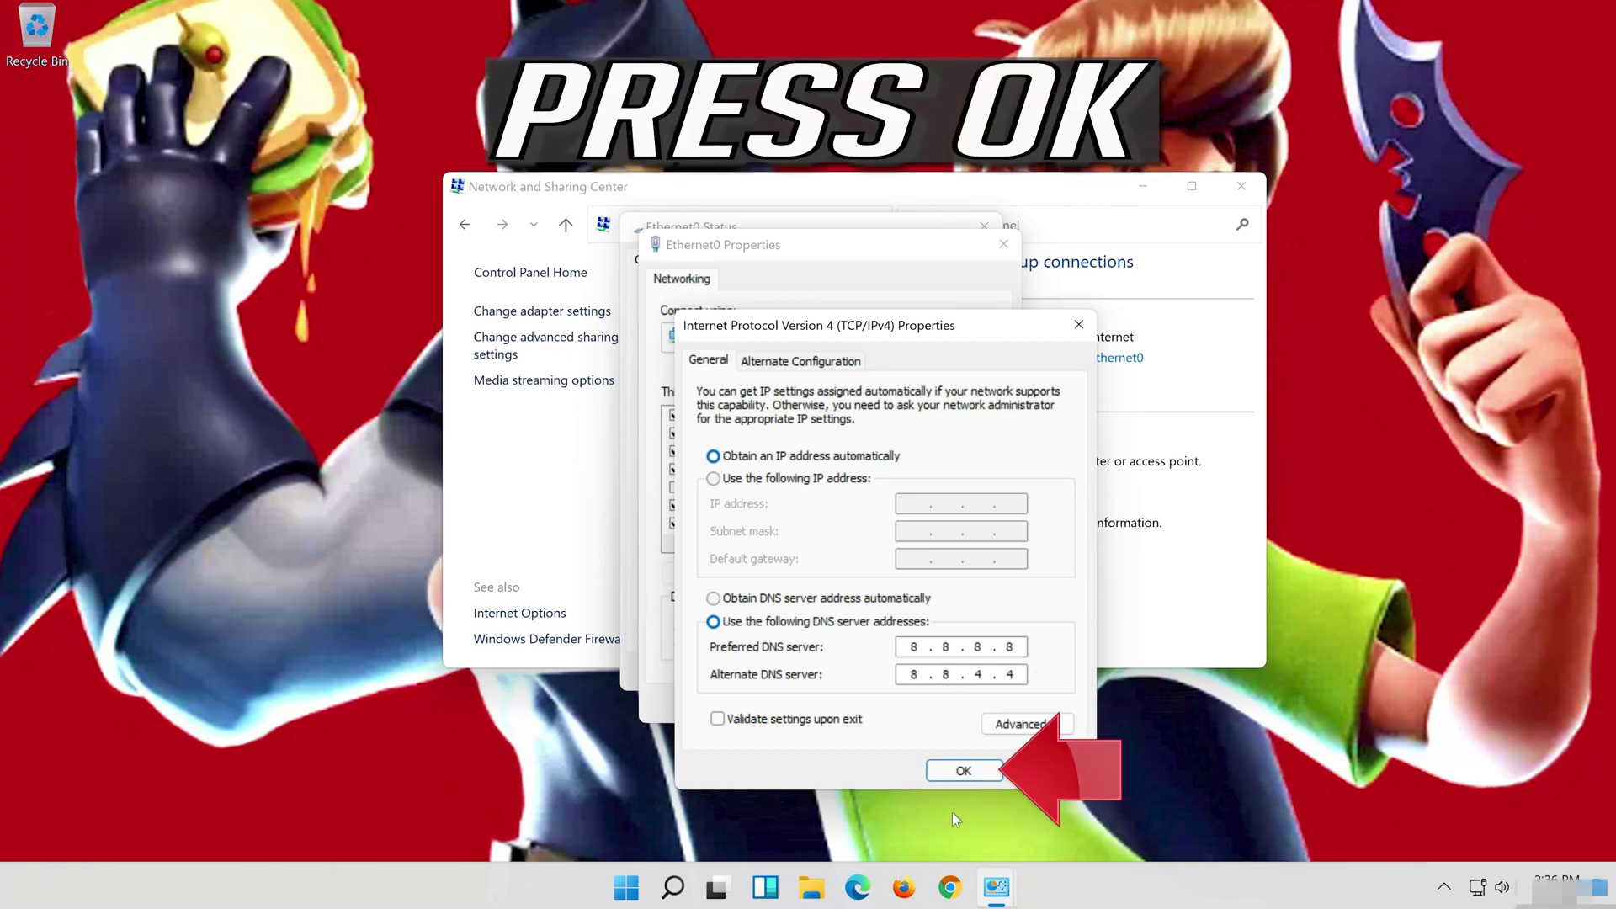
{"action": "left_click", "coordinate": [964, 771]}
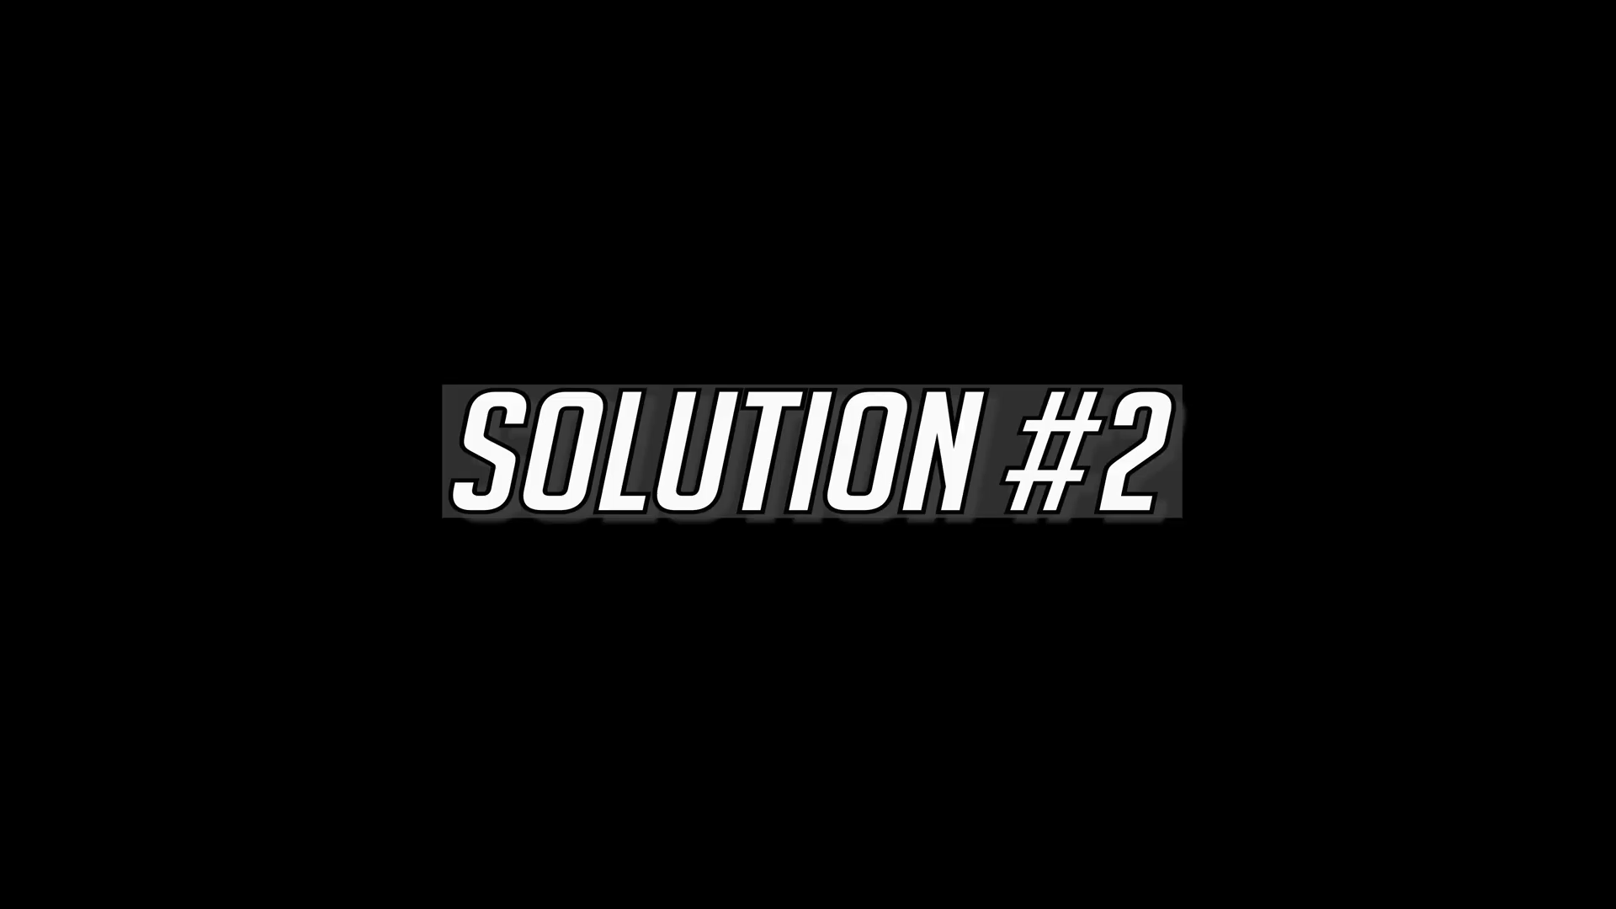
- Run Command Prompt as administrator from a 'cmd' search, approving the UAC prompt
{"action": "left_click", "coordinate": [695, 888]}
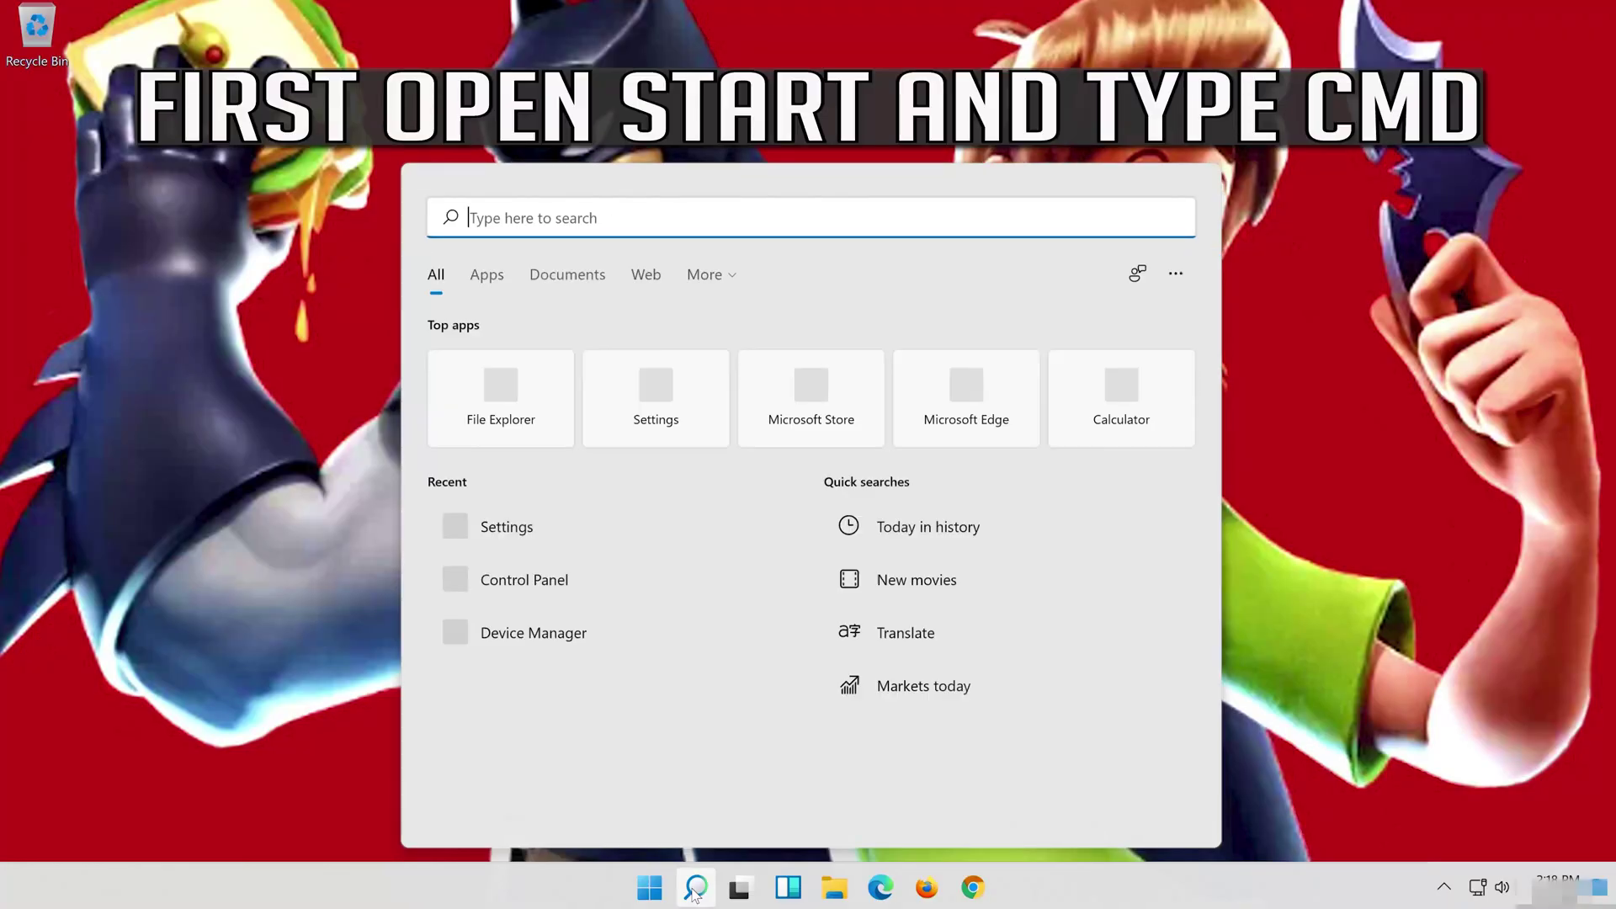
{"action": "type", "text": "cmd"}
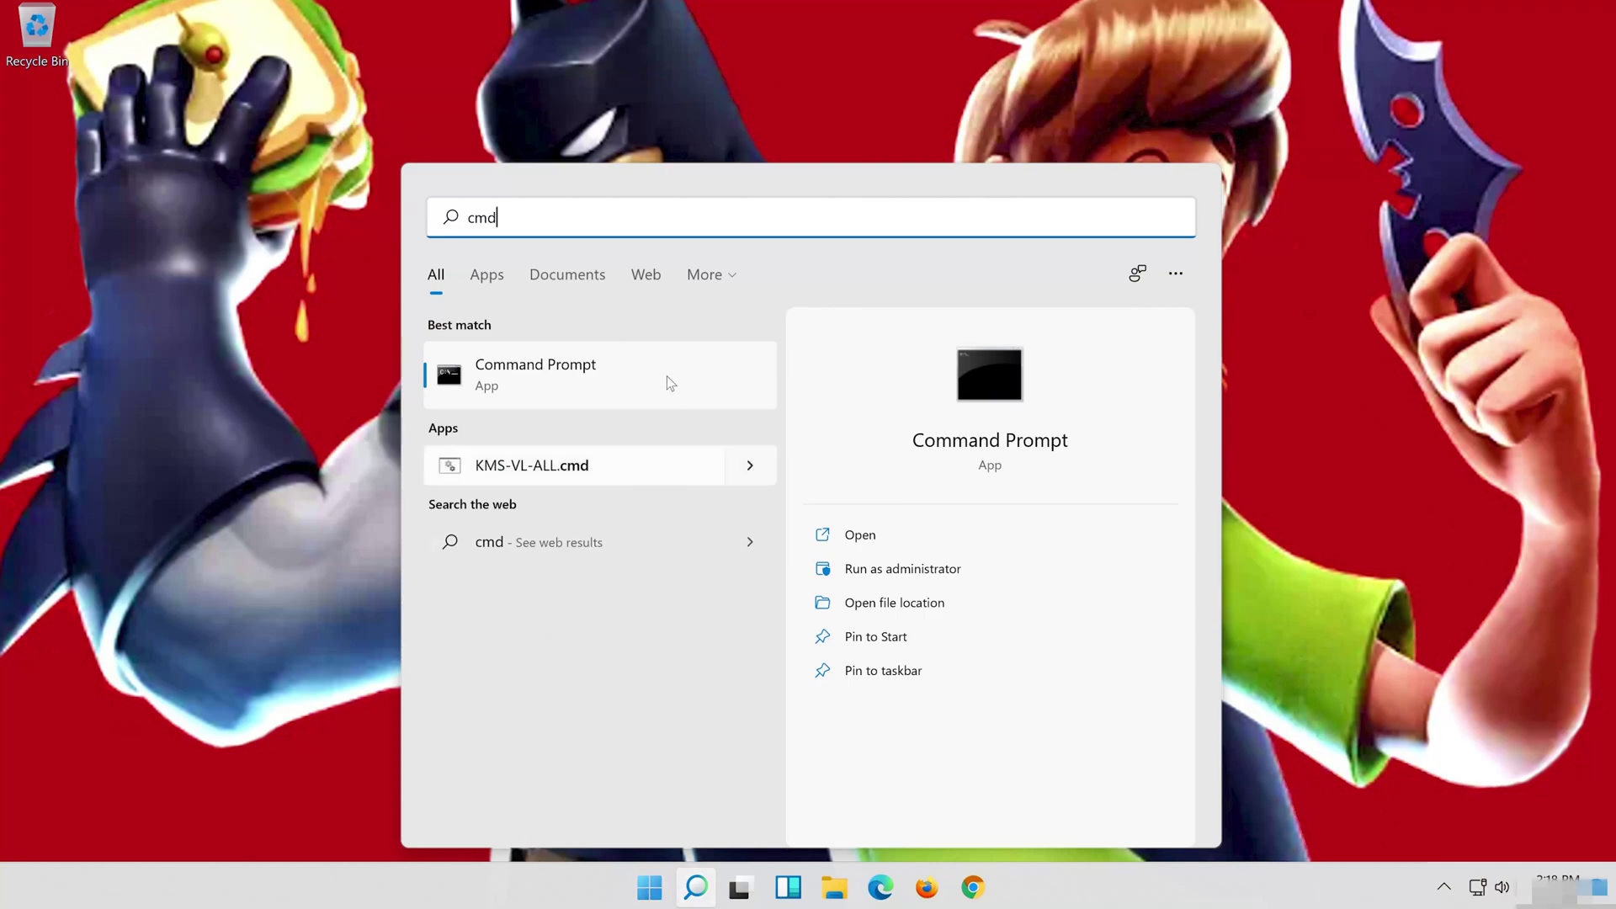
{"action": "right_click", "coordinate": [667, 376]}
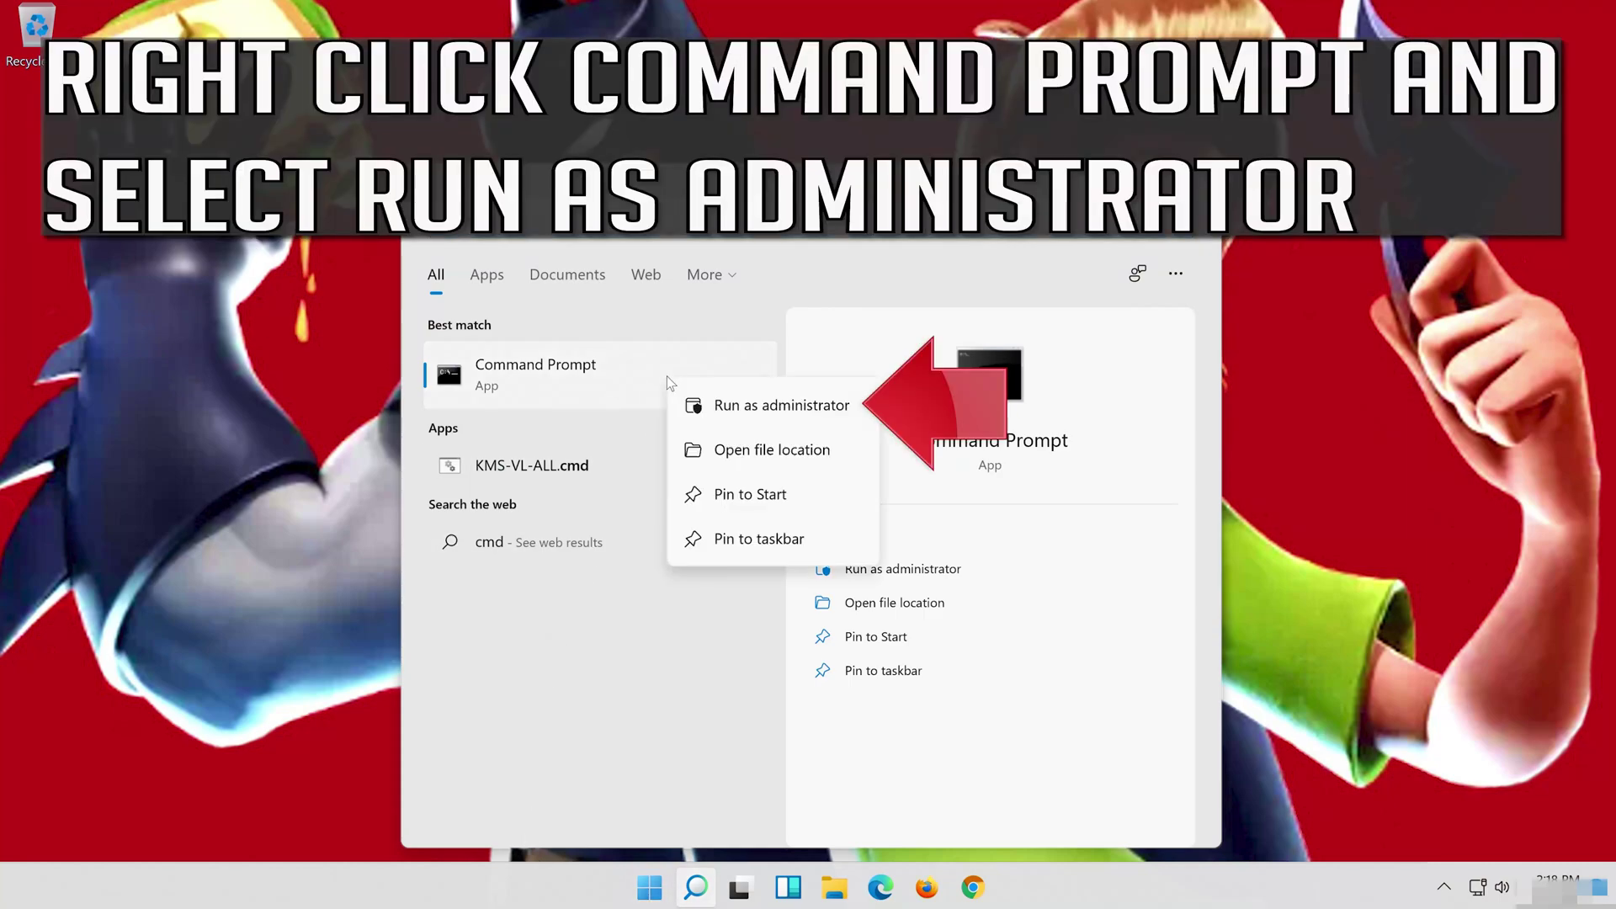
{"action": "left_click", "coordinate": [799, 407]}
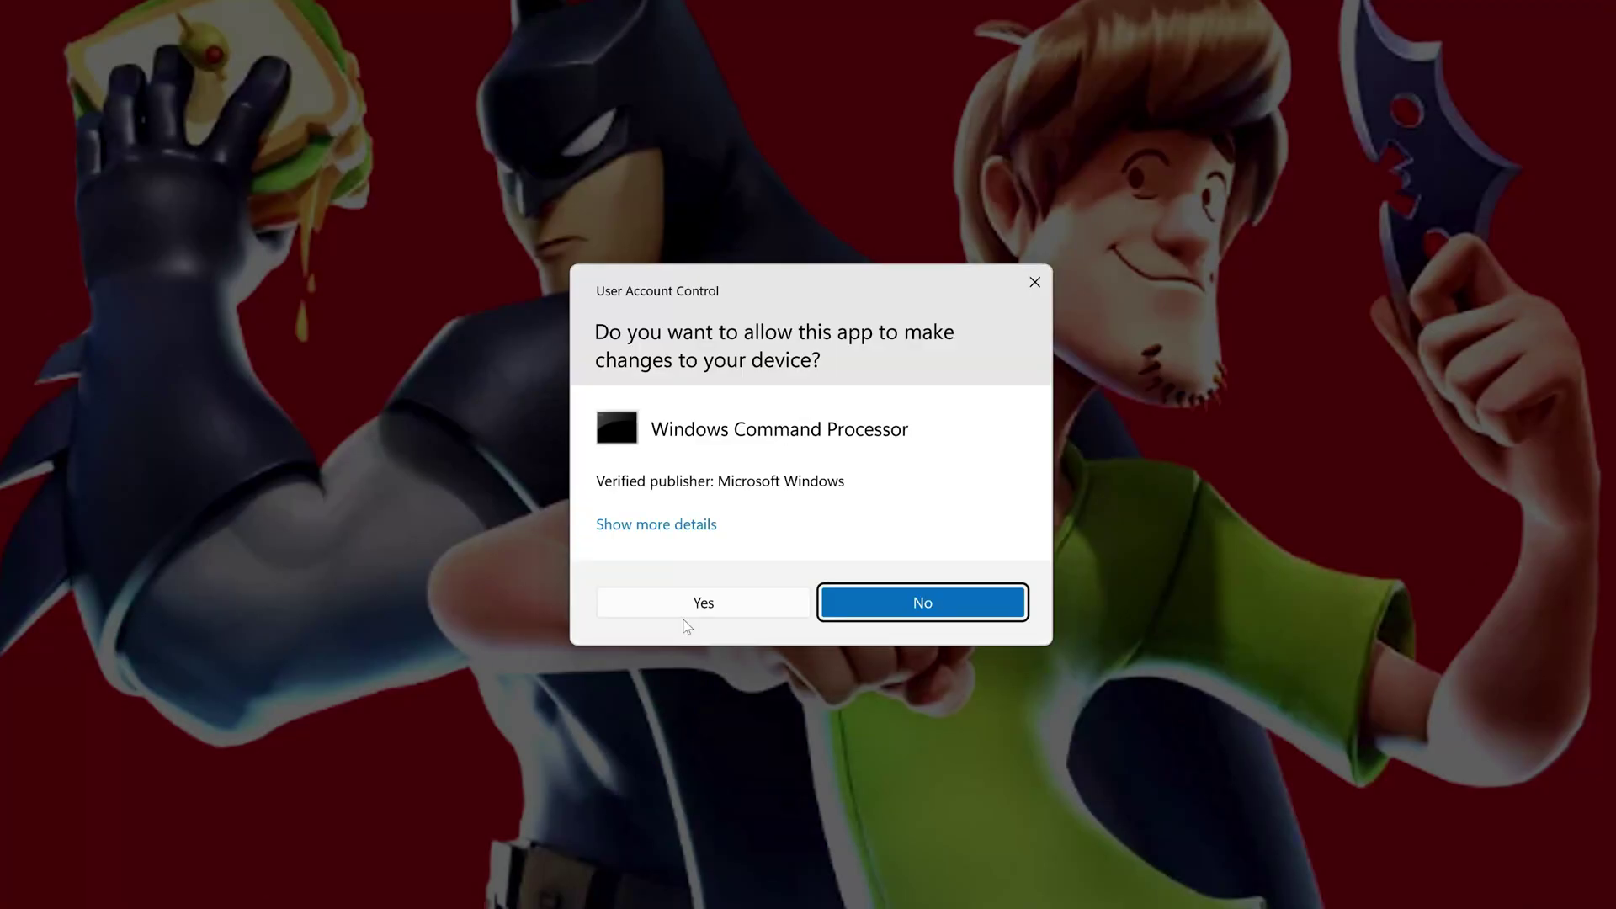
{"action": "left_click", "coordinate": [717, 601]}
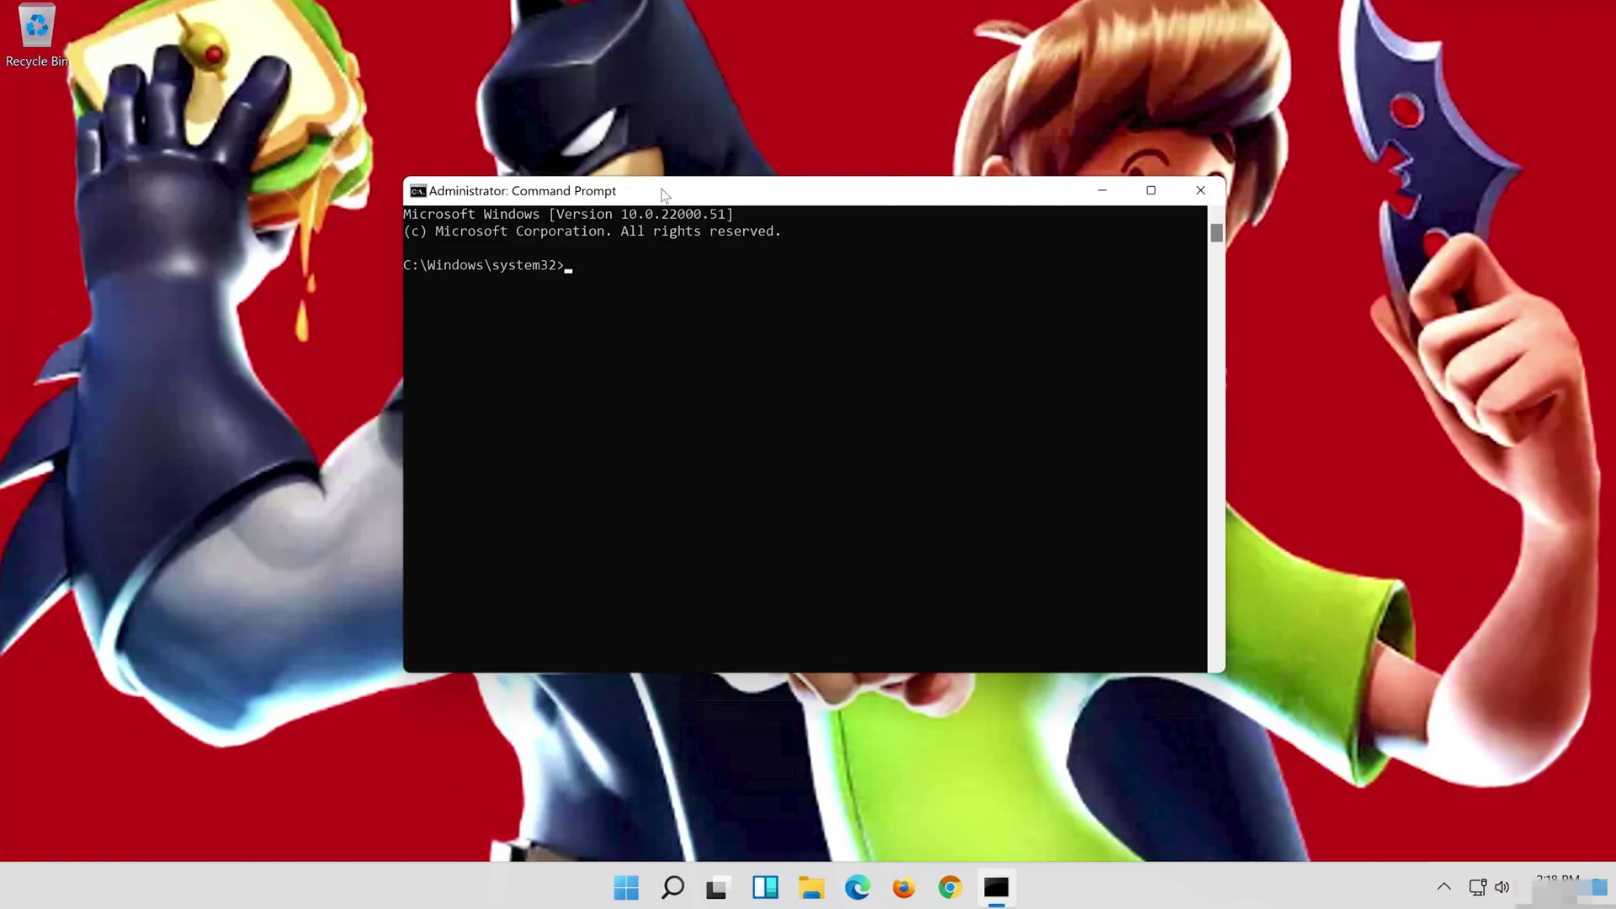
- Reset TCP/IP with 'netsh int ip reset c:\resetlog.txt', then enter 'netsh winsock reset'
{"action": "type", "text": "netsh"}
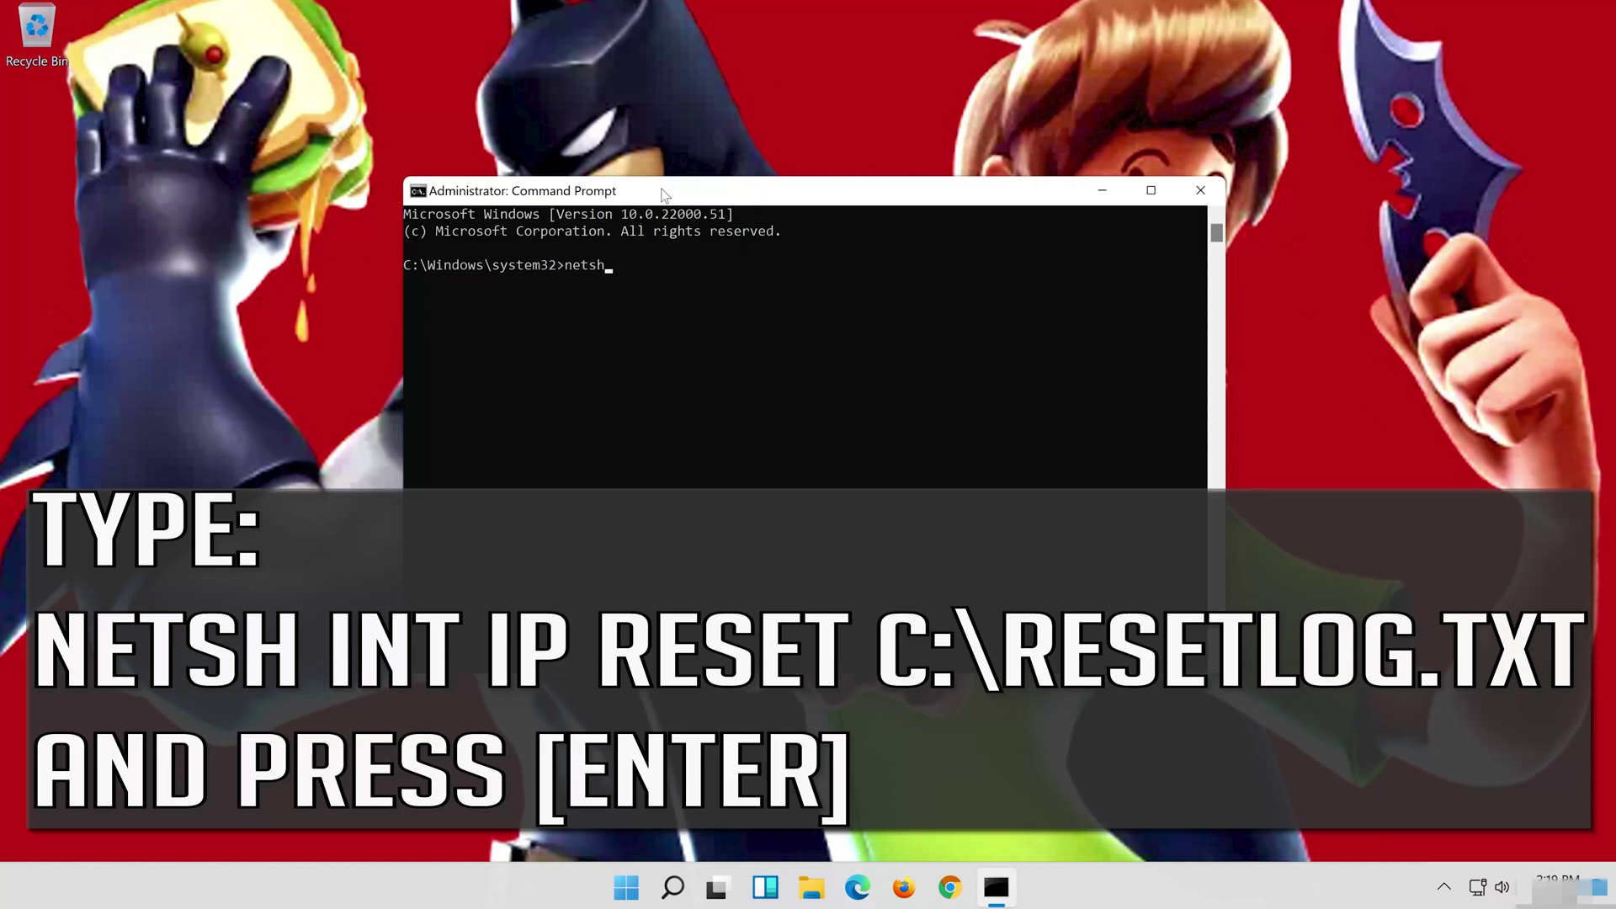
{"action": "type", "text": " int ip reset c:\\reset"}
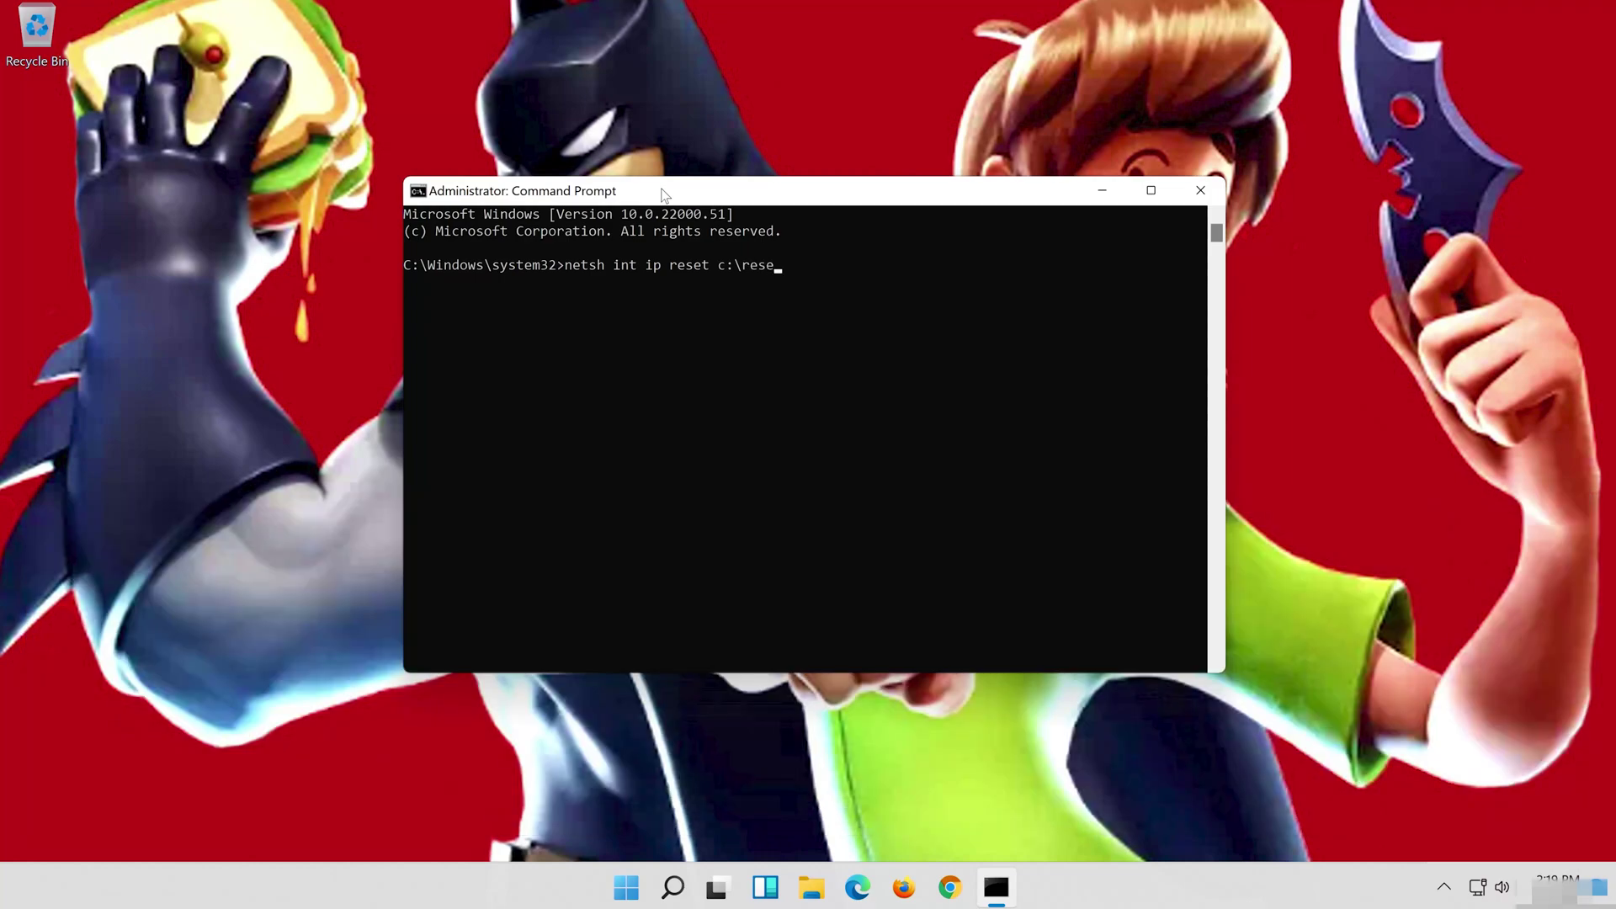
{"action": "type", "text": "log.txt"}
{"action": "key", "text": "Return"}
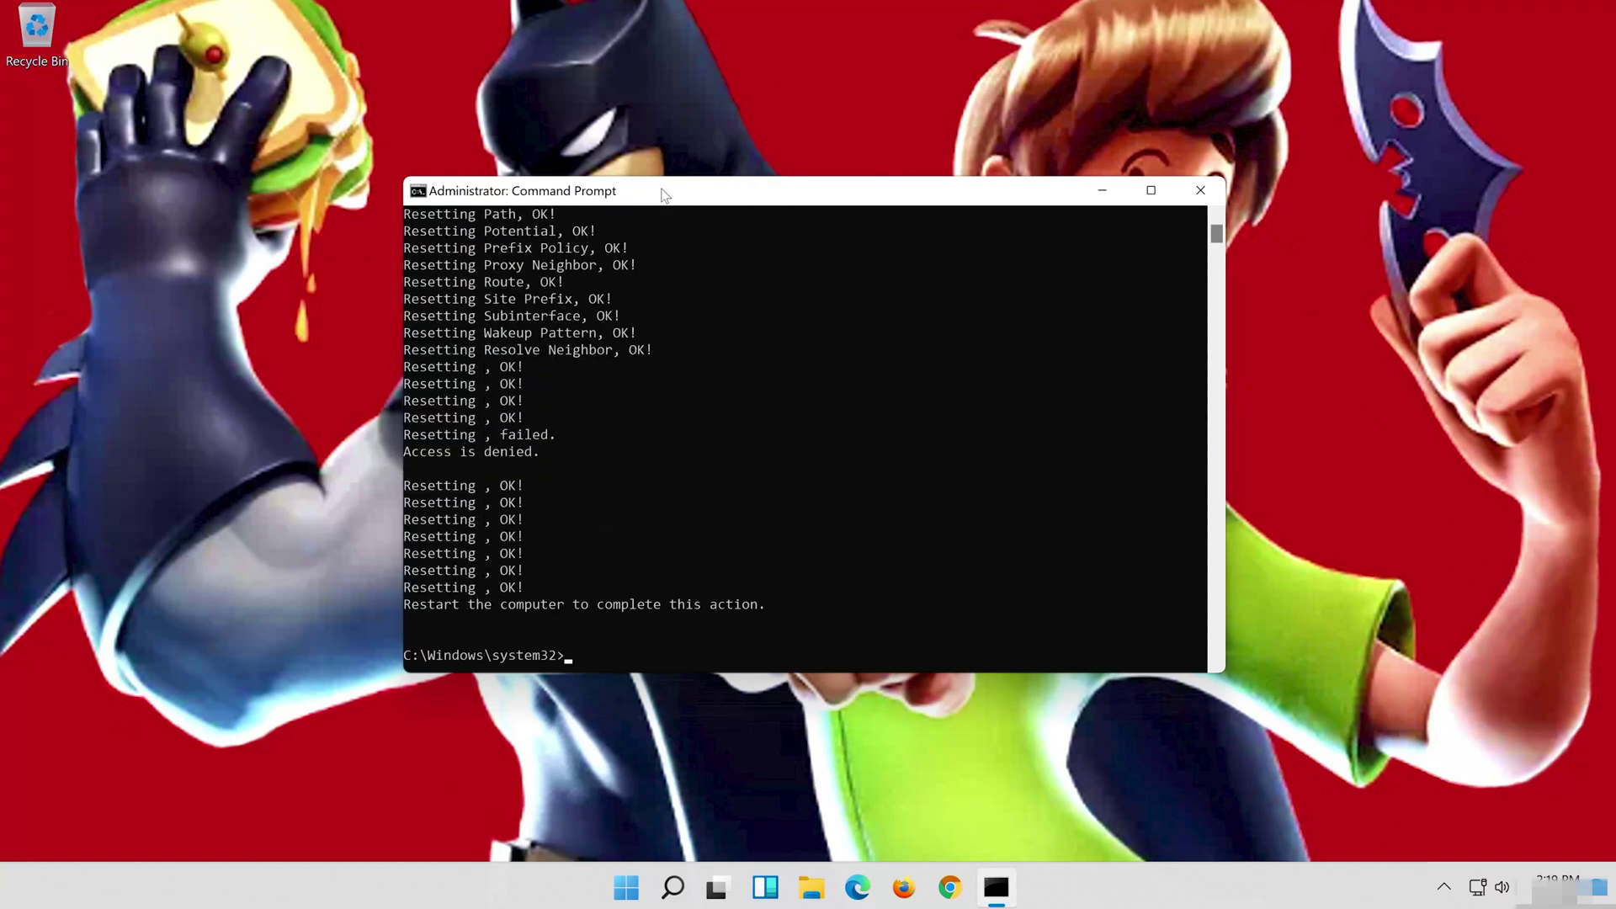
{"action": "type", "text": "netsh"}
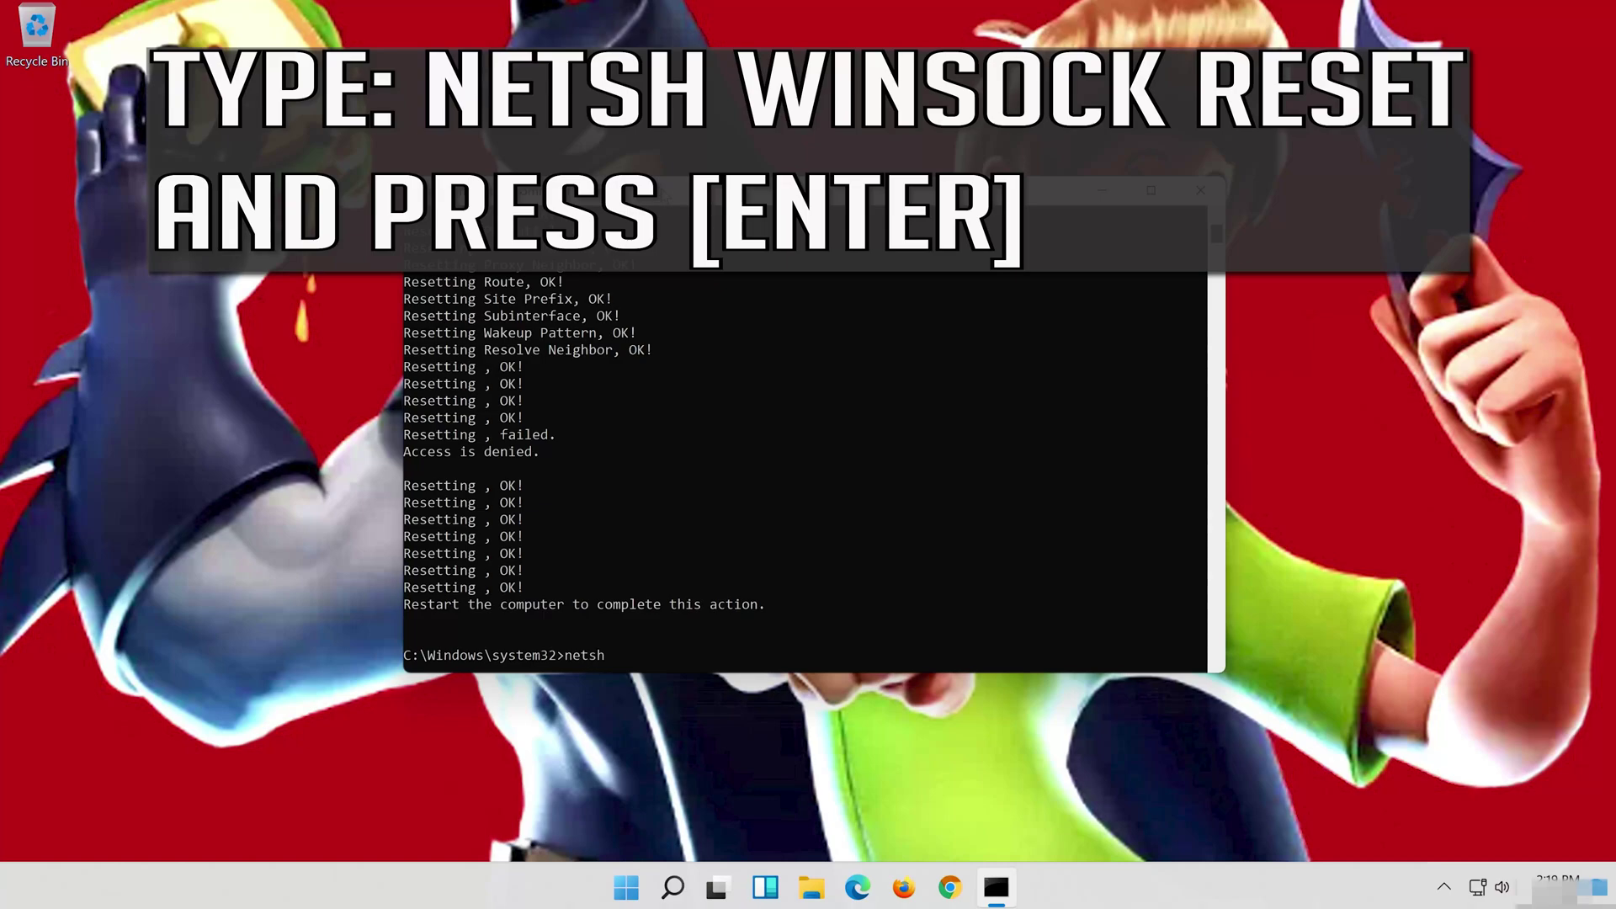
{"action": "type", "text": " winsock reset"}
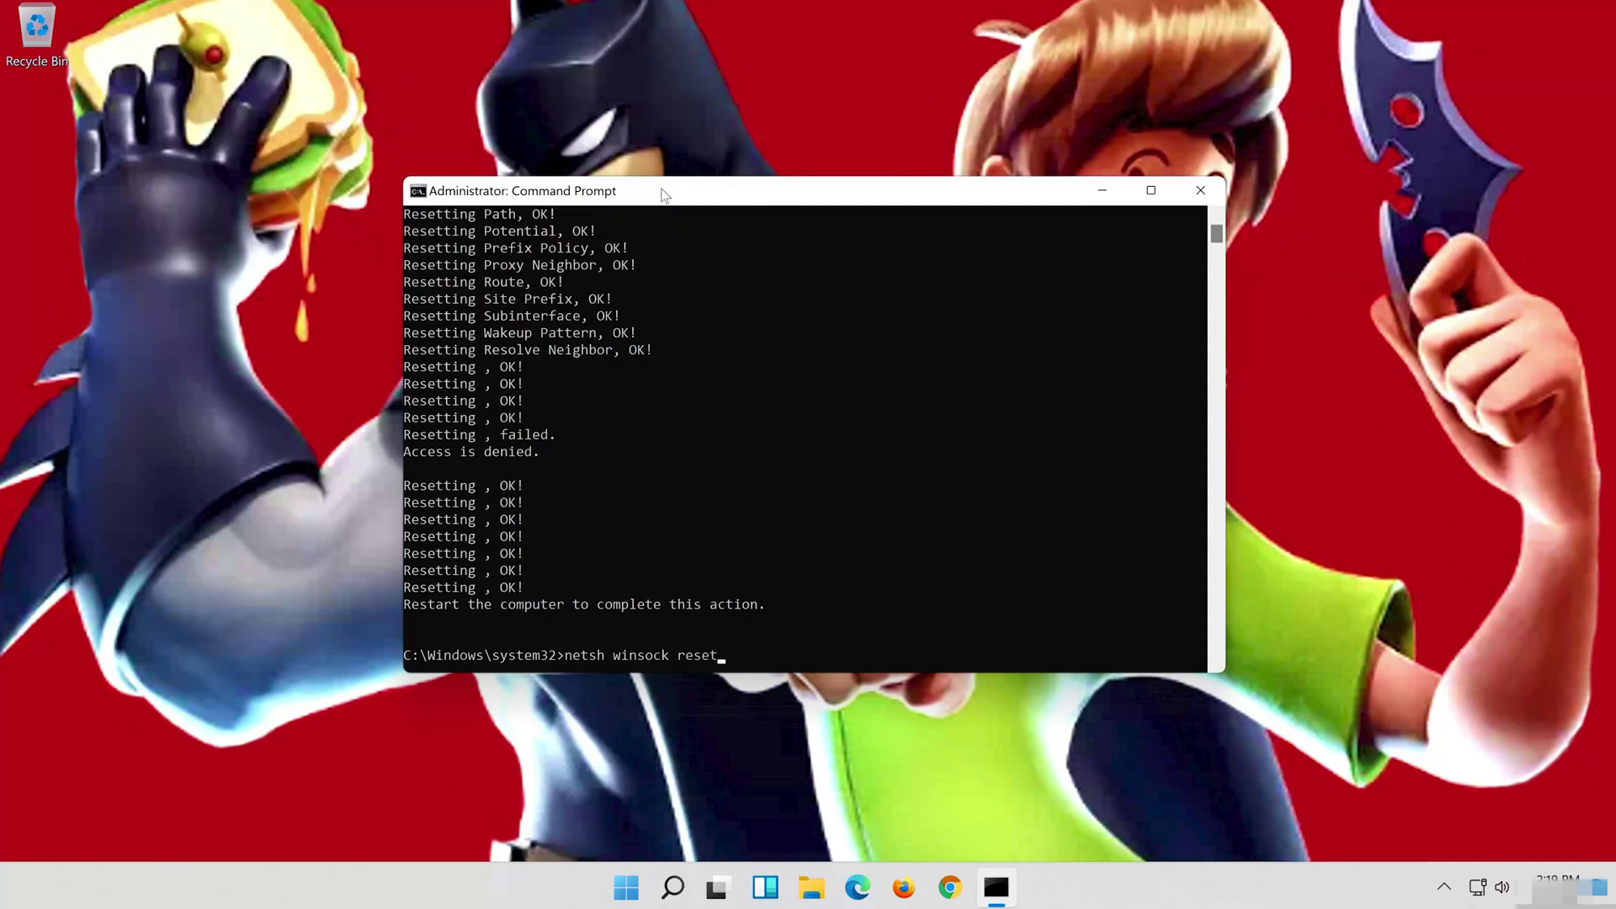
- Execute the Winsock reset, flush DNS with 'ipconfig /flushdns', and exit Command Prompt
{"action": "key", "text": "Return"}
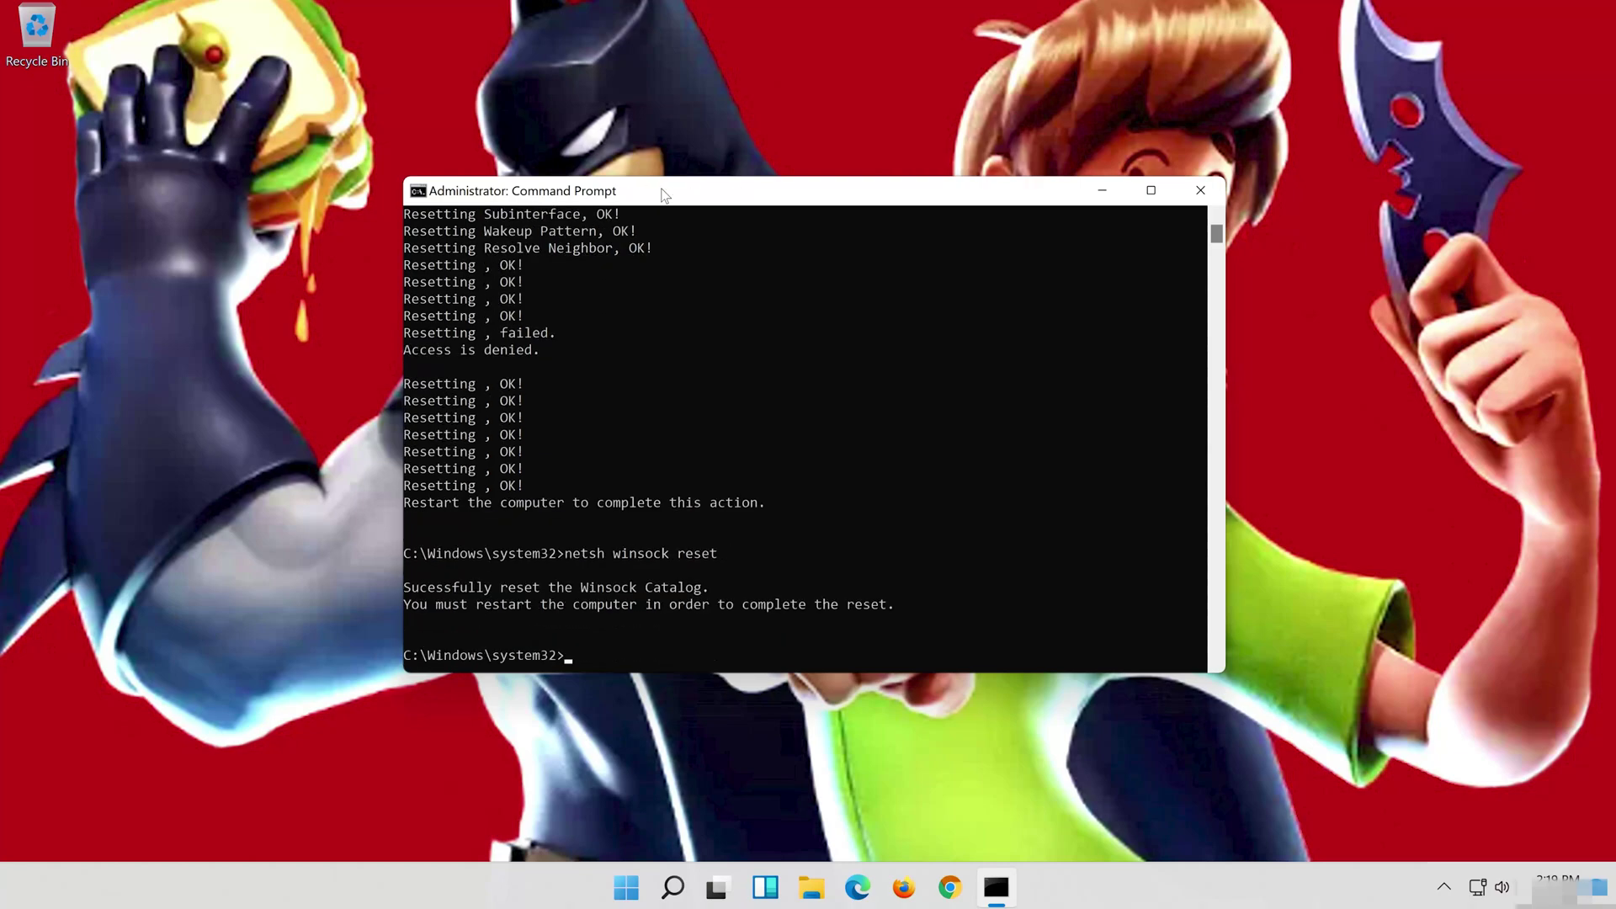
{"action": "type", "text": "ipconfig "}
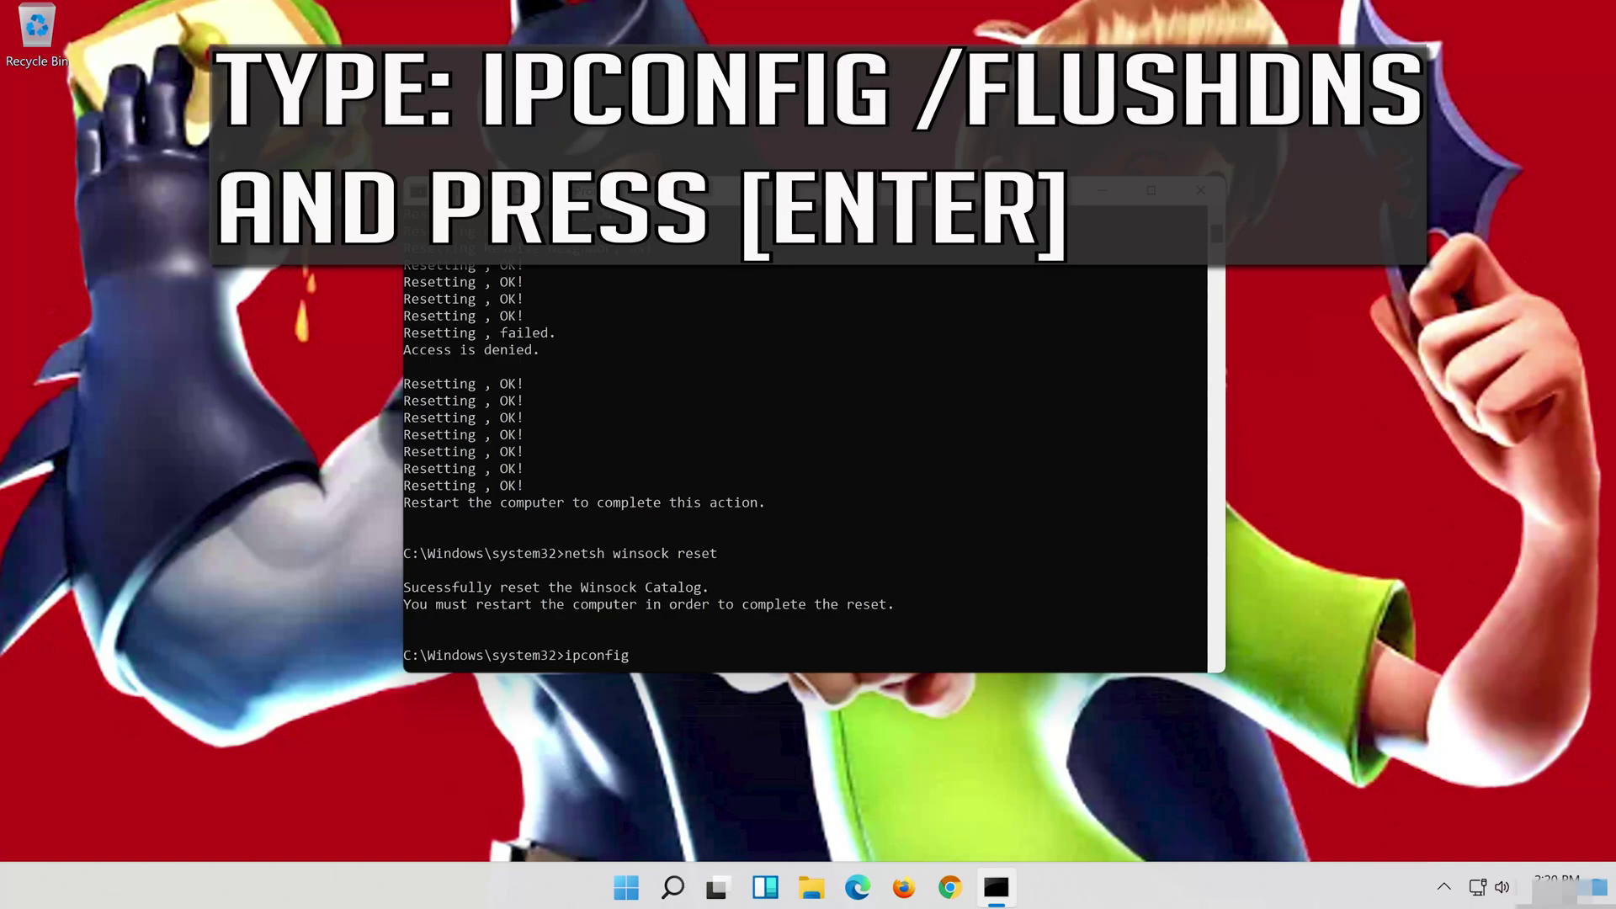
{"action": "type", "text": "/flushdns"}
{"action": "key", "text": "Return"}
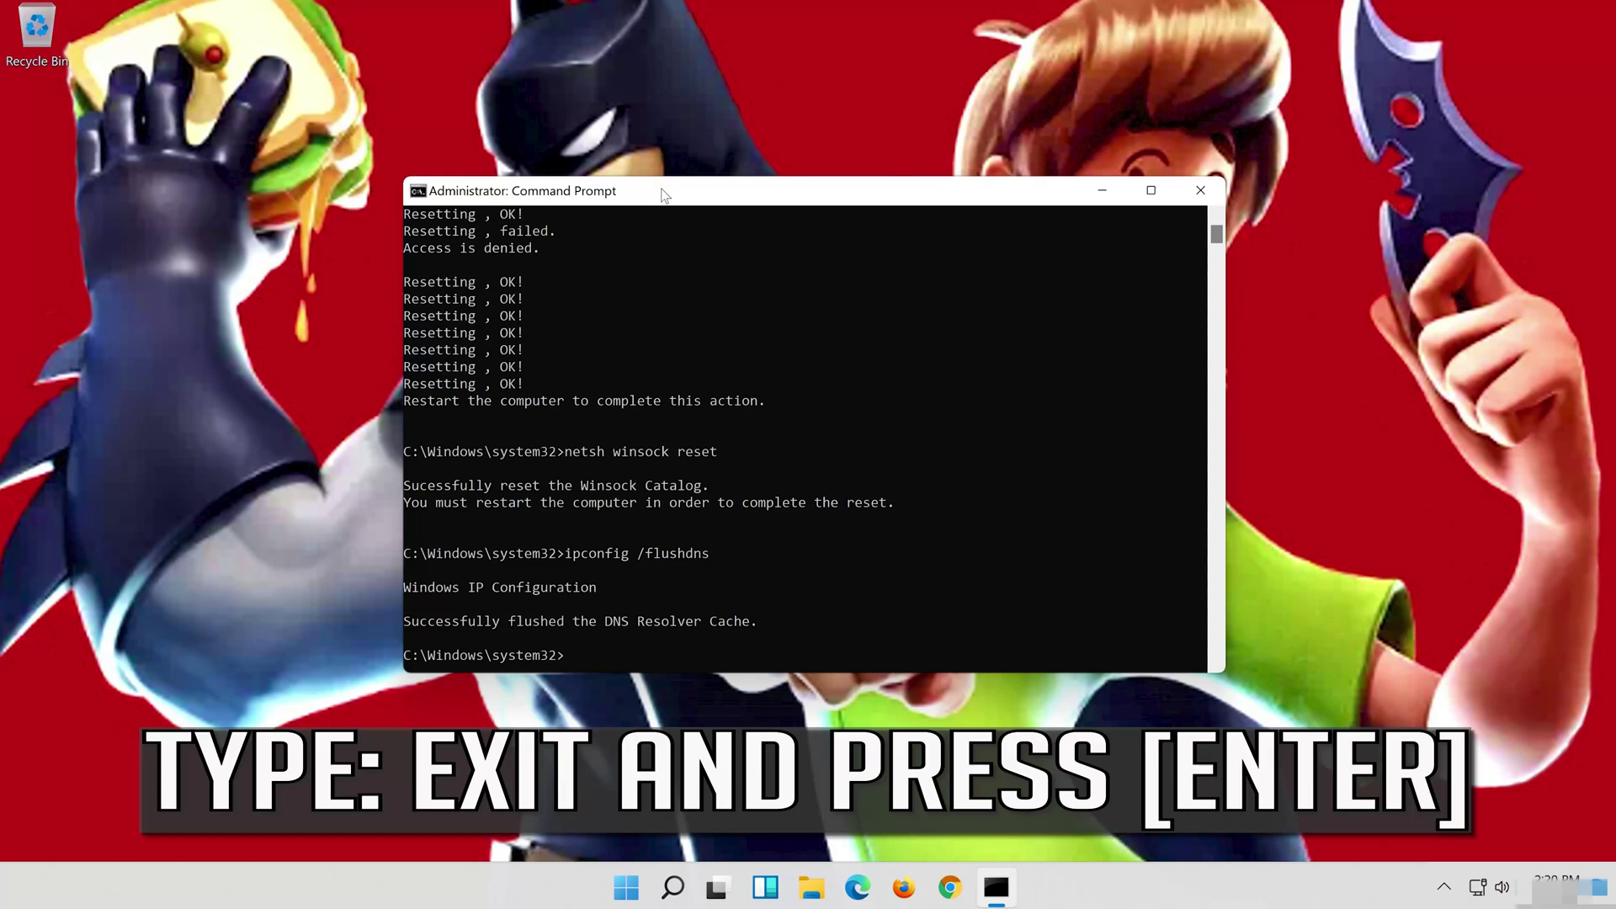
{"action": "type", "text": "exit"}
{"action": "key", "text": "Return"}
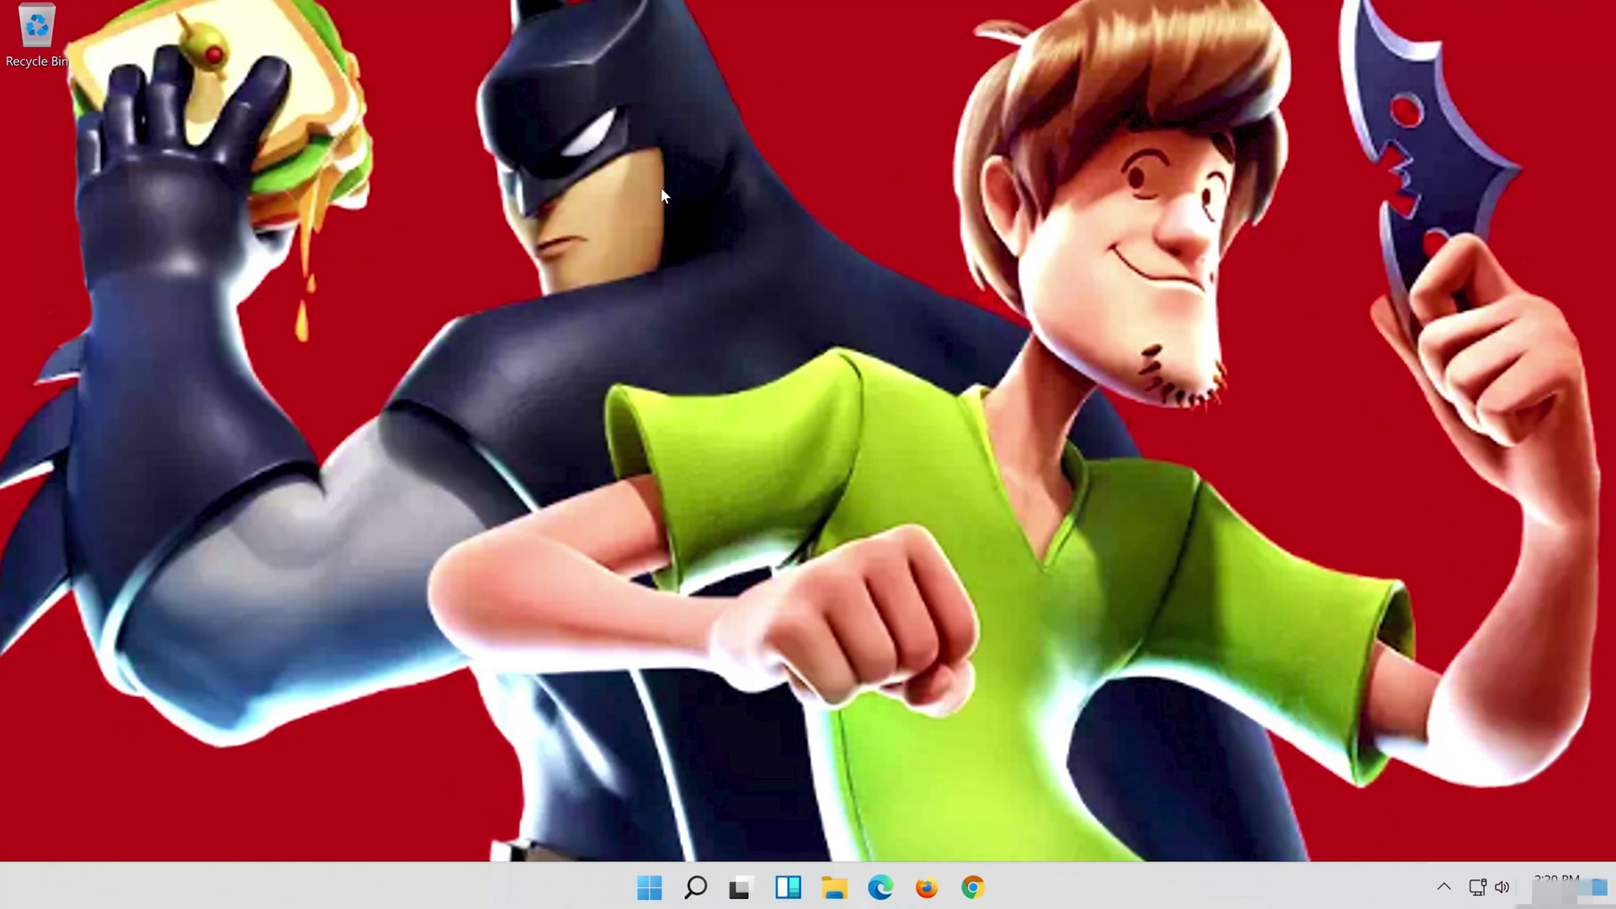
- Restart the PC from the Start menu's power options
{"action": "left_click", "coordinate": [661, 898]}
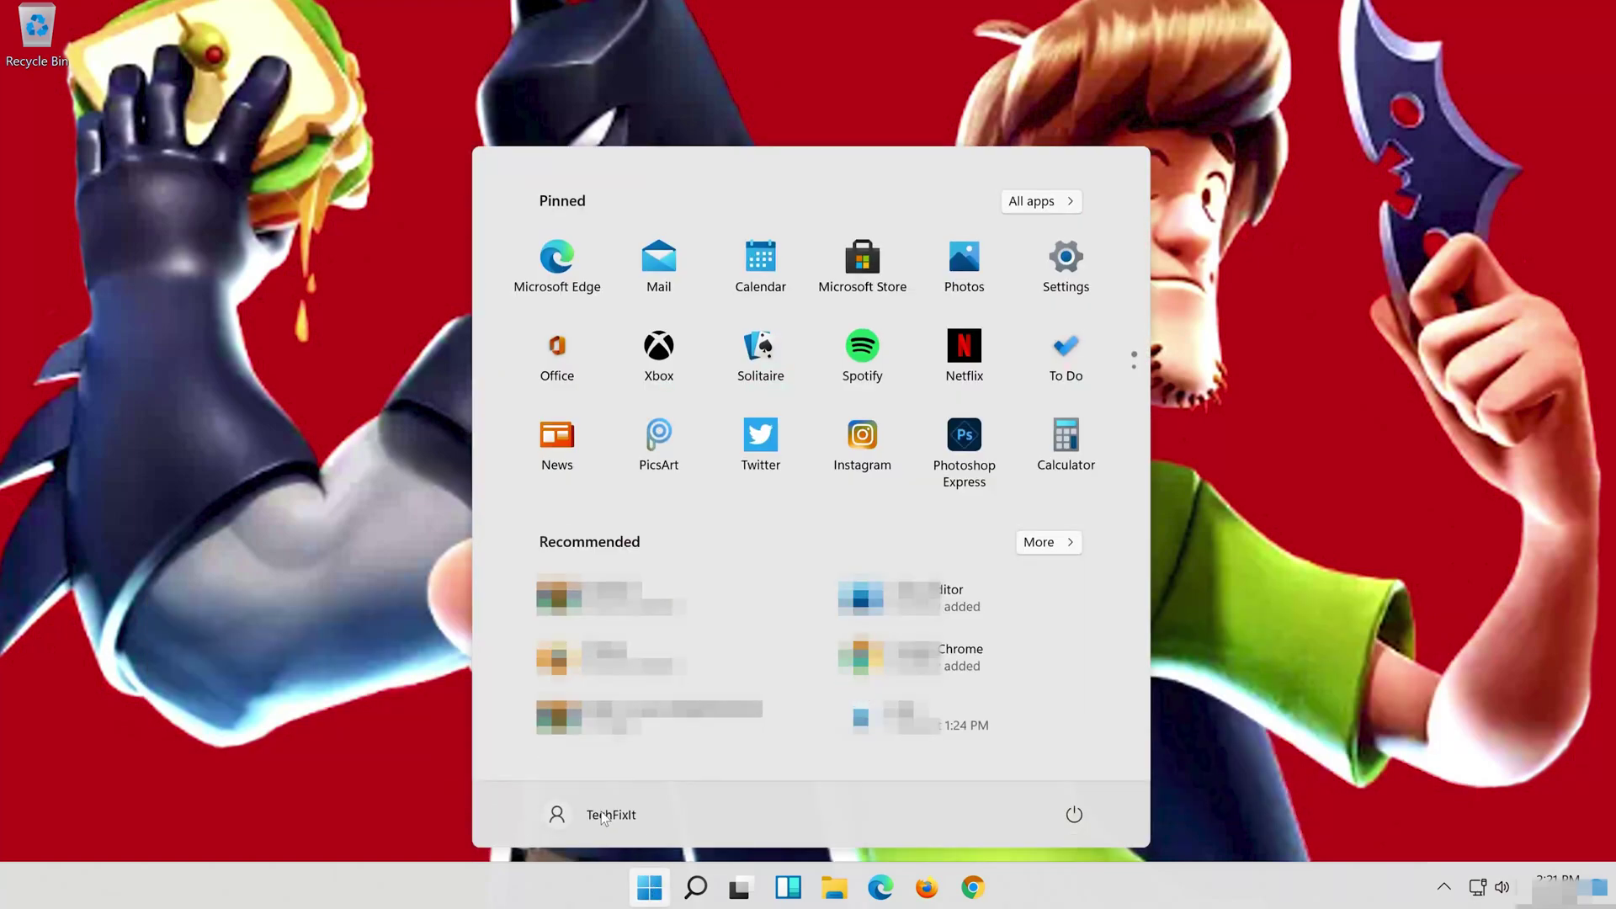
{"action": "left_click", "coordinate": [1074, 814]}
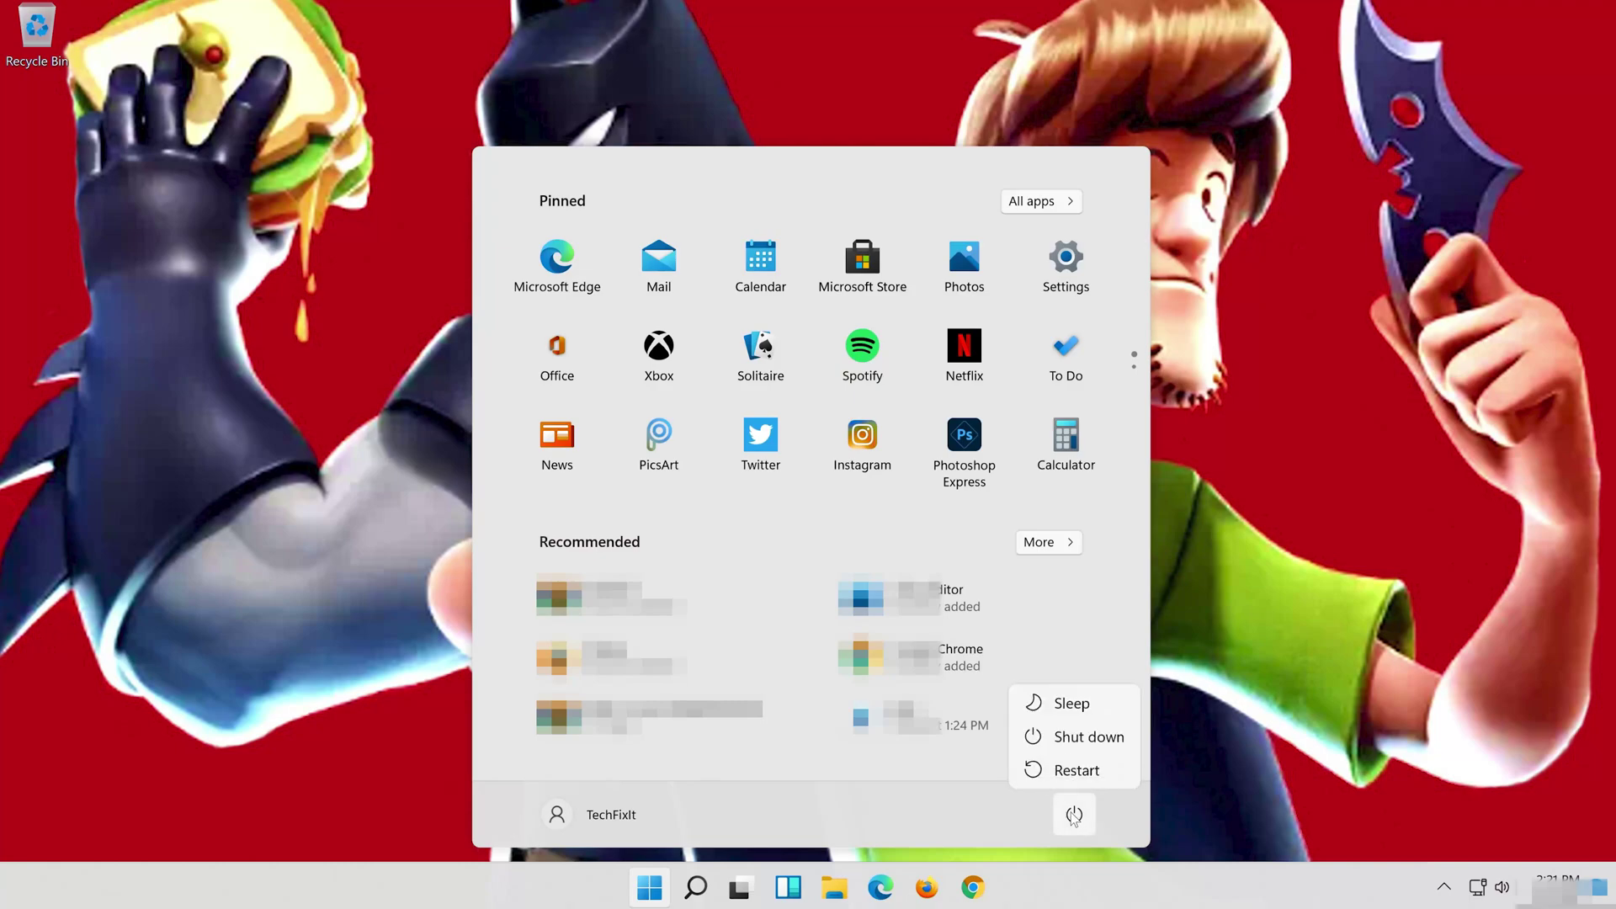
{"action": "left_click", "coordinate": [1071, 769]}
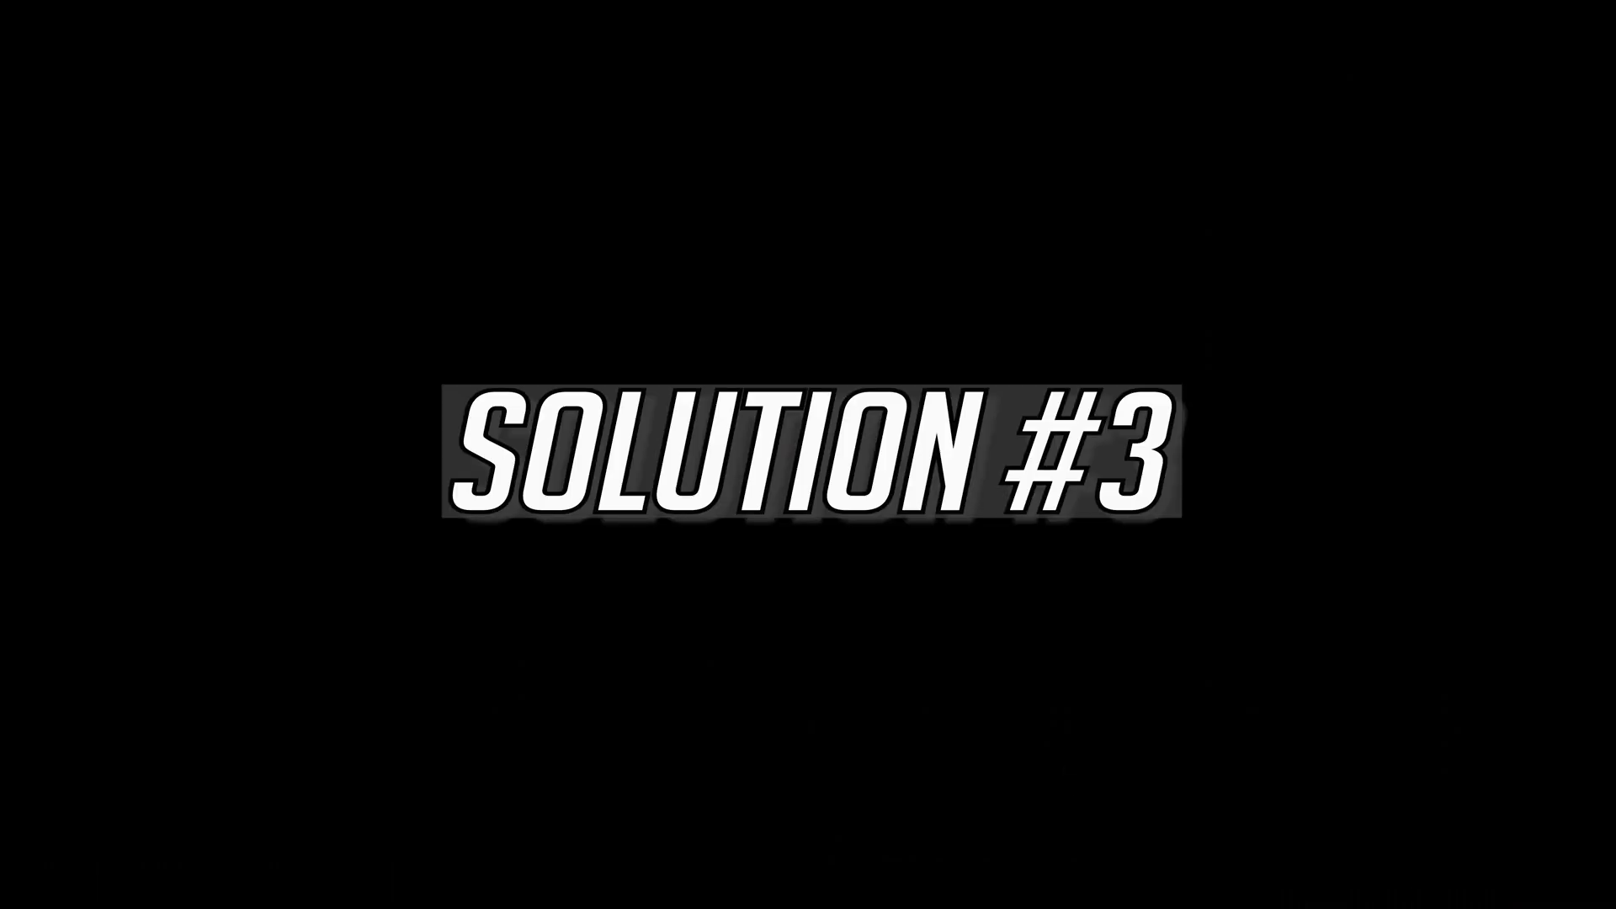
- Open Settings via search and navigate to Network & internet › Proxy
{"action": "left_click", "coordinate": [692, 891]}
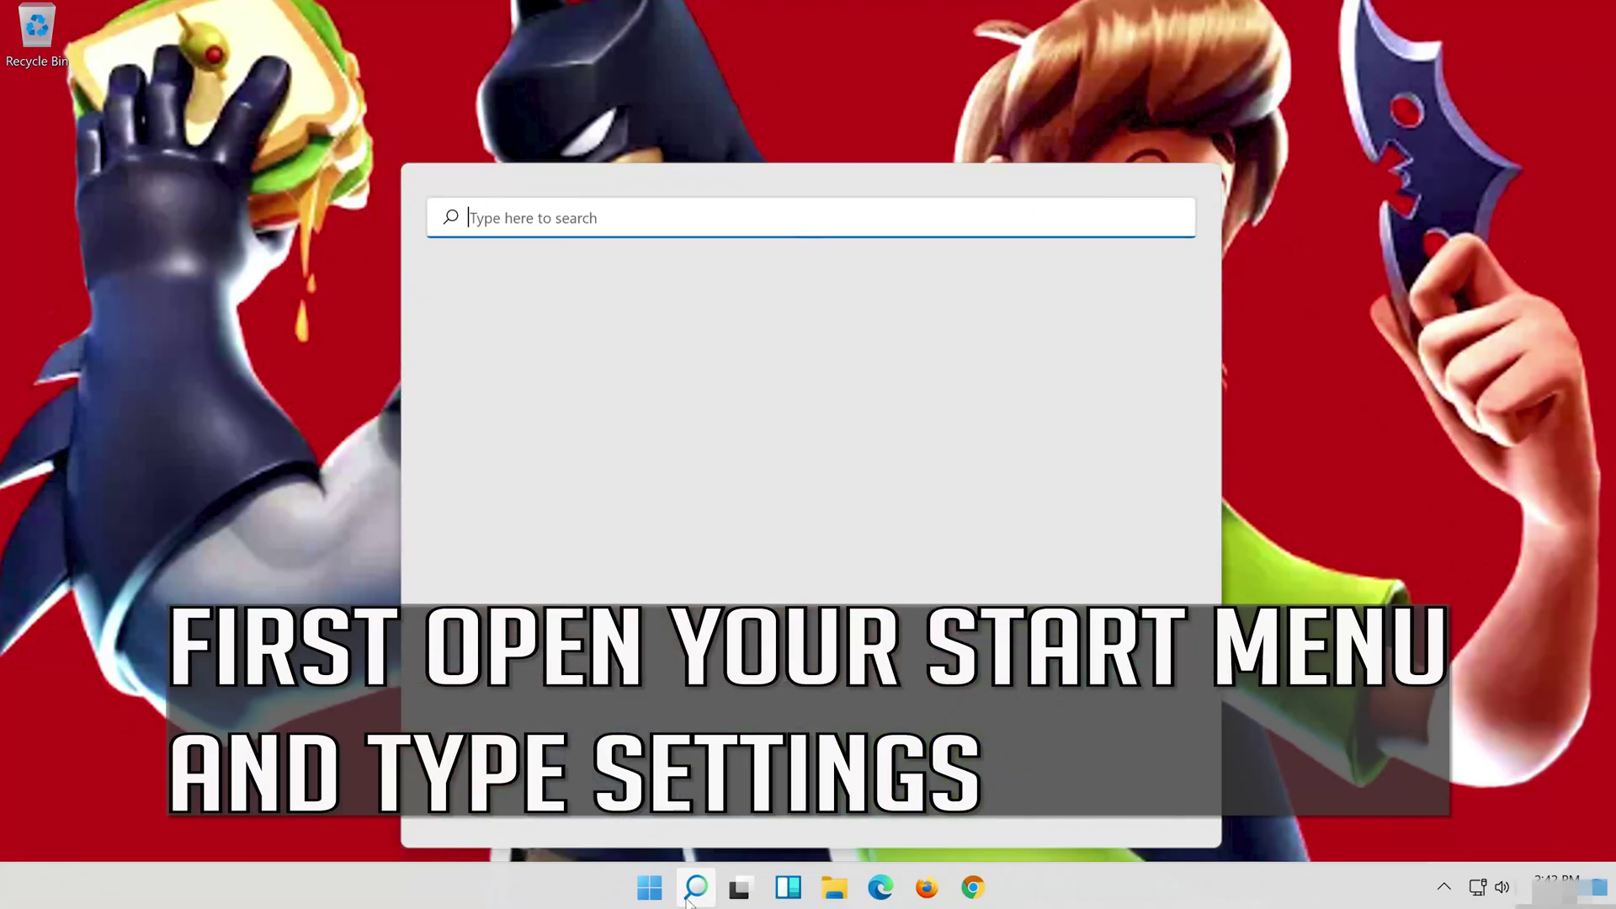
{"action": "type", "text": "settigs"}
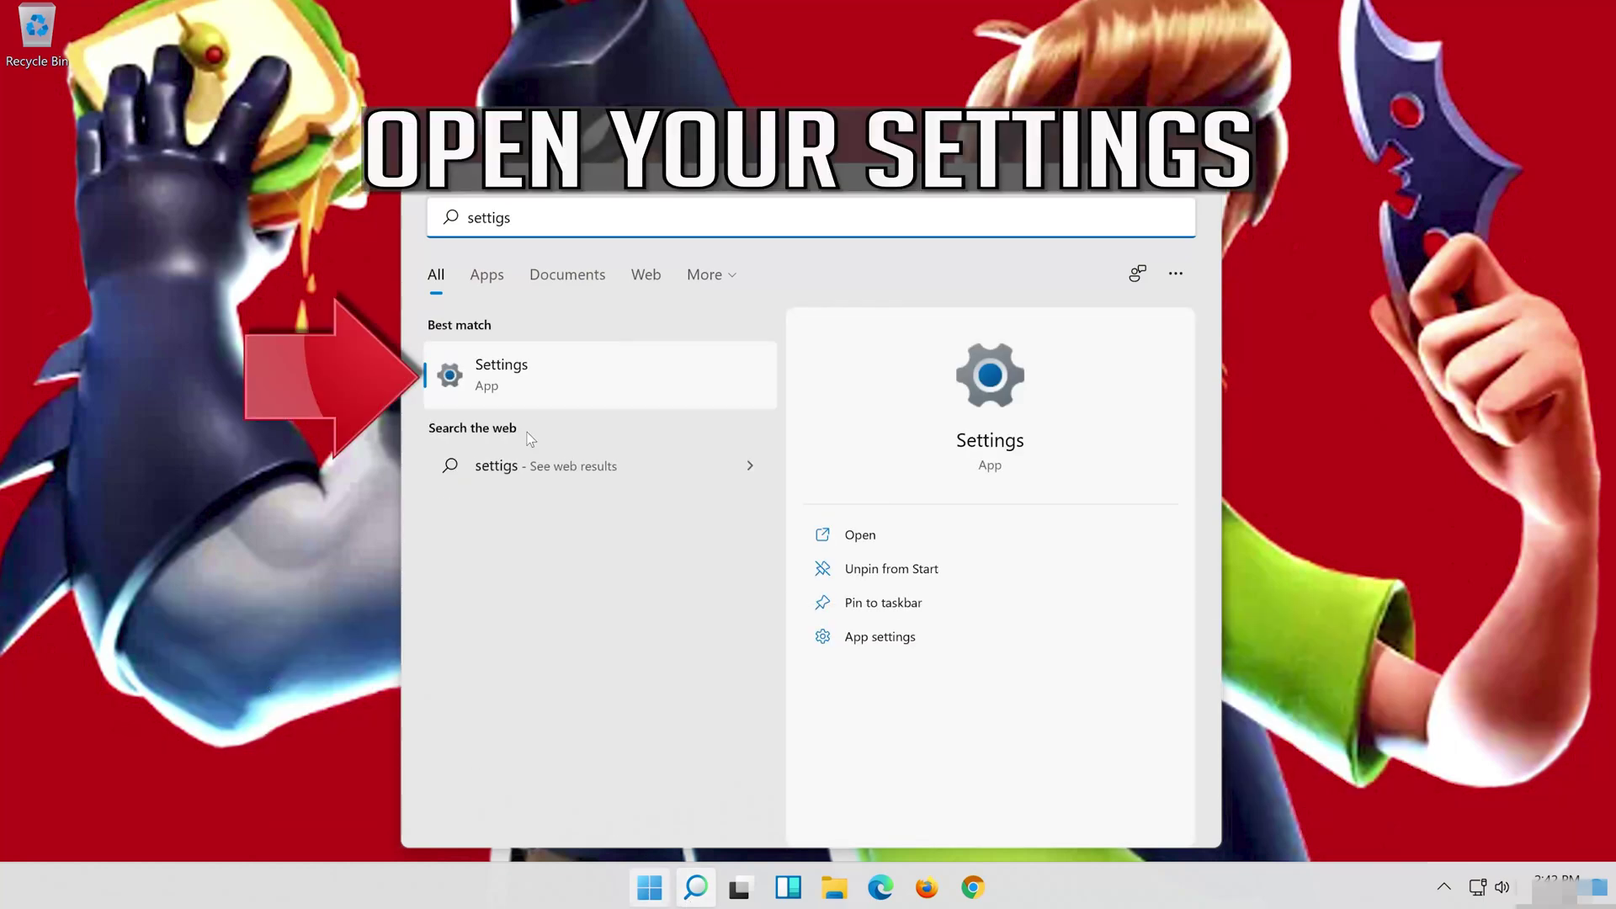
{"action": "left_click", "coordinate": [574, 385]}
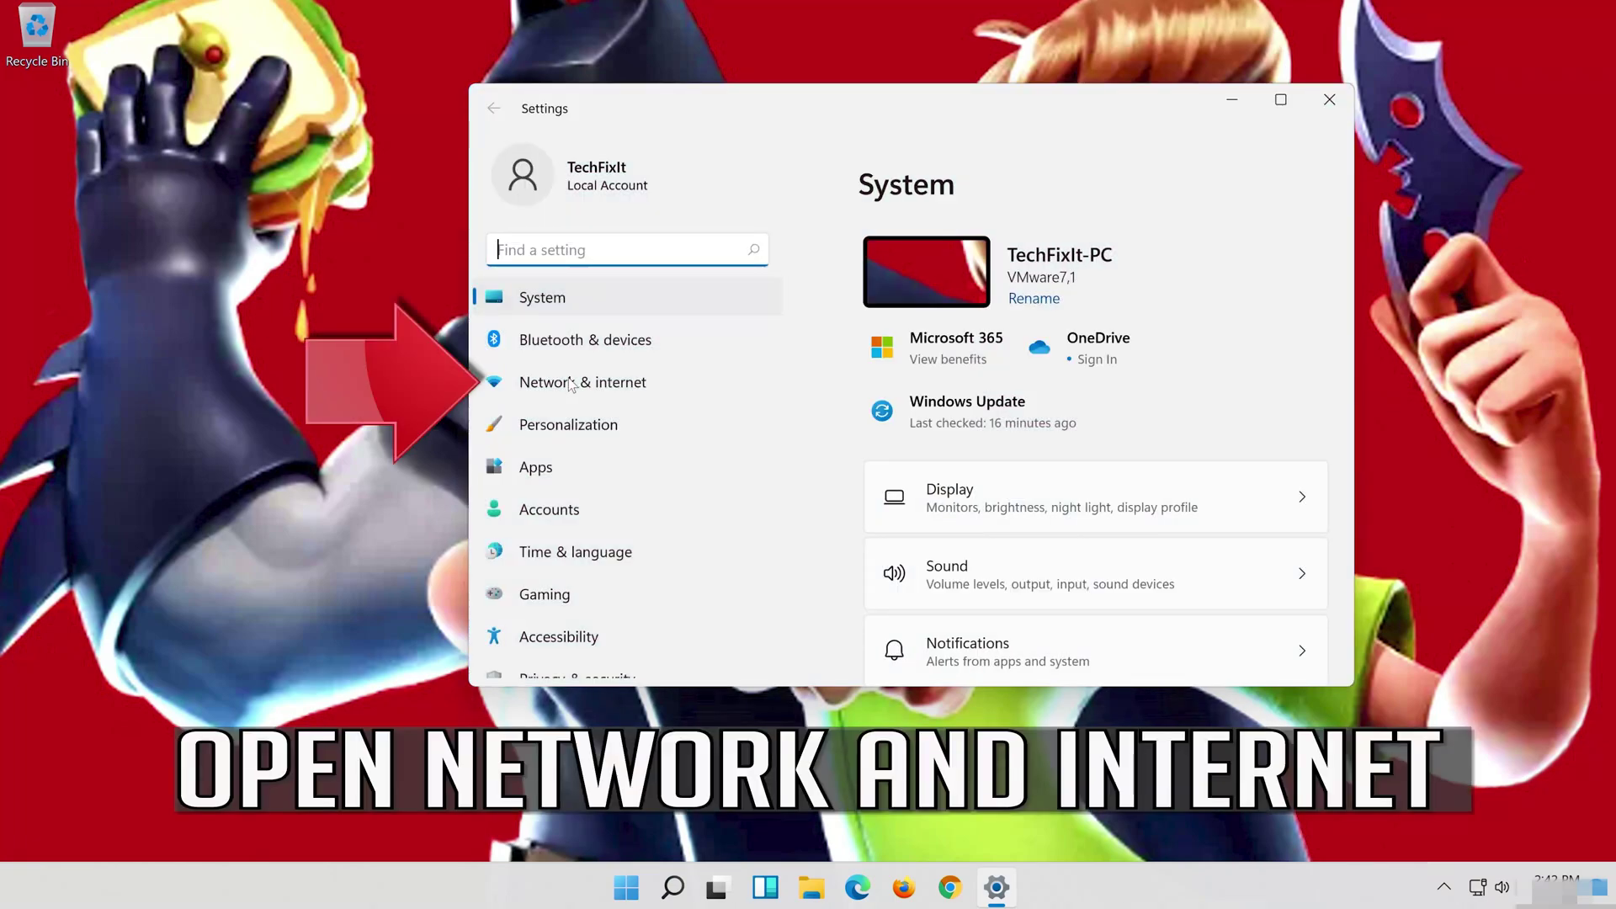
{"action": "left_click", "coordinate": [680, 382]}
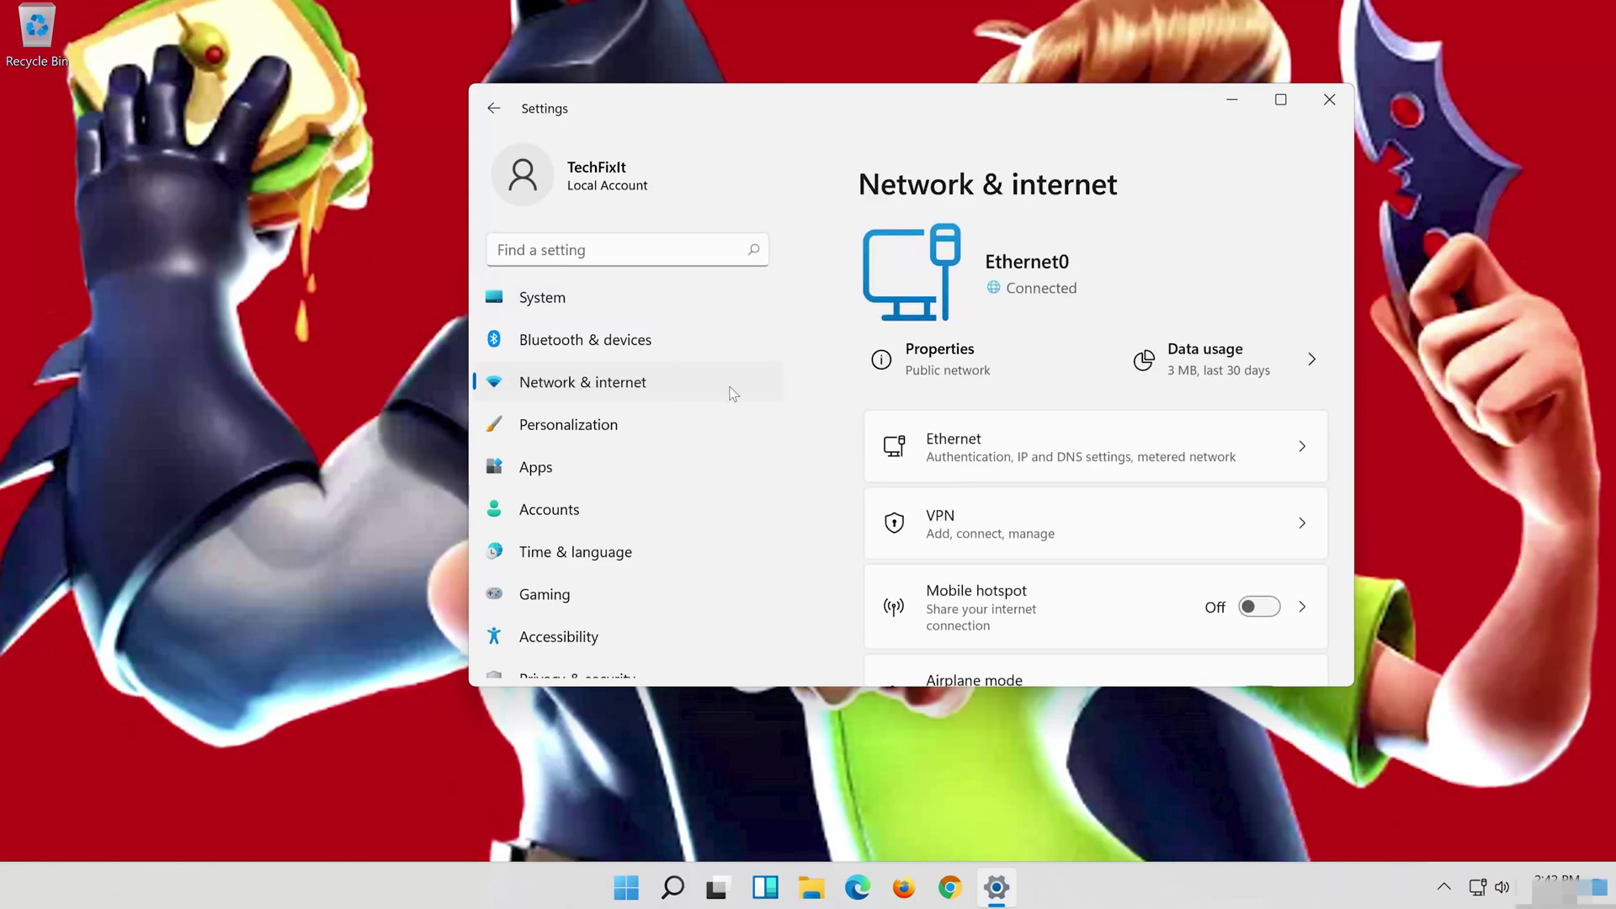
{"action": "scroll", "coordinate": [1154, 465], "scroll_direction": "down", "scroll_amount": 2}
{"action": "scroll", "coordinate": [1149, 458], "scroll_direction": "down", "scroll_amount": 3}
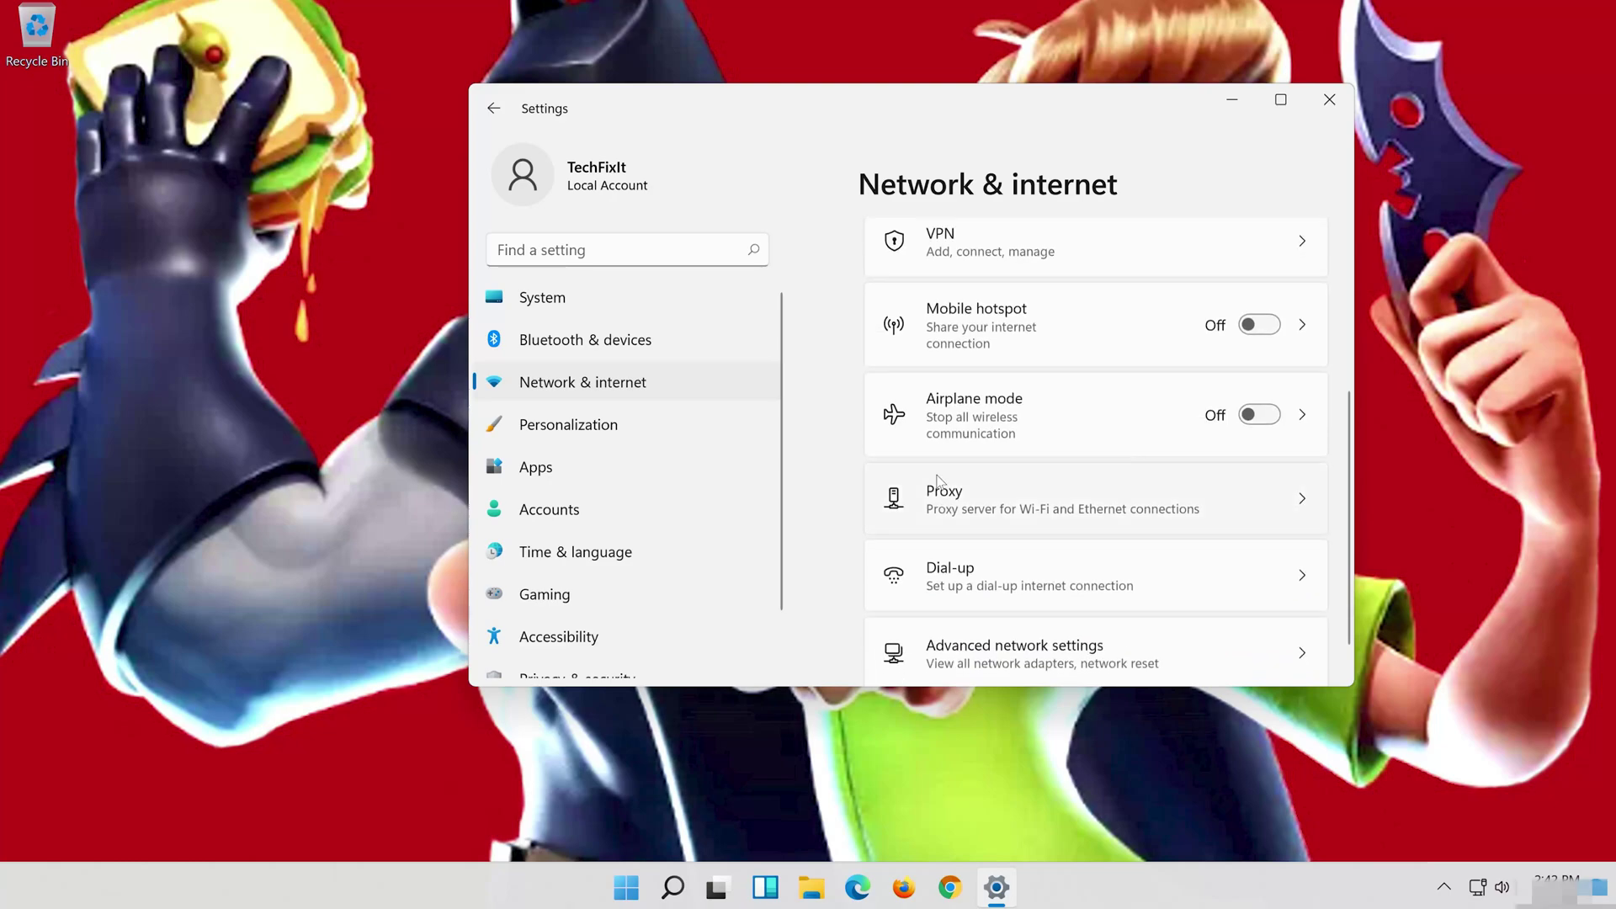
{"action": "left_click", "coordinate": [1083, 512]}
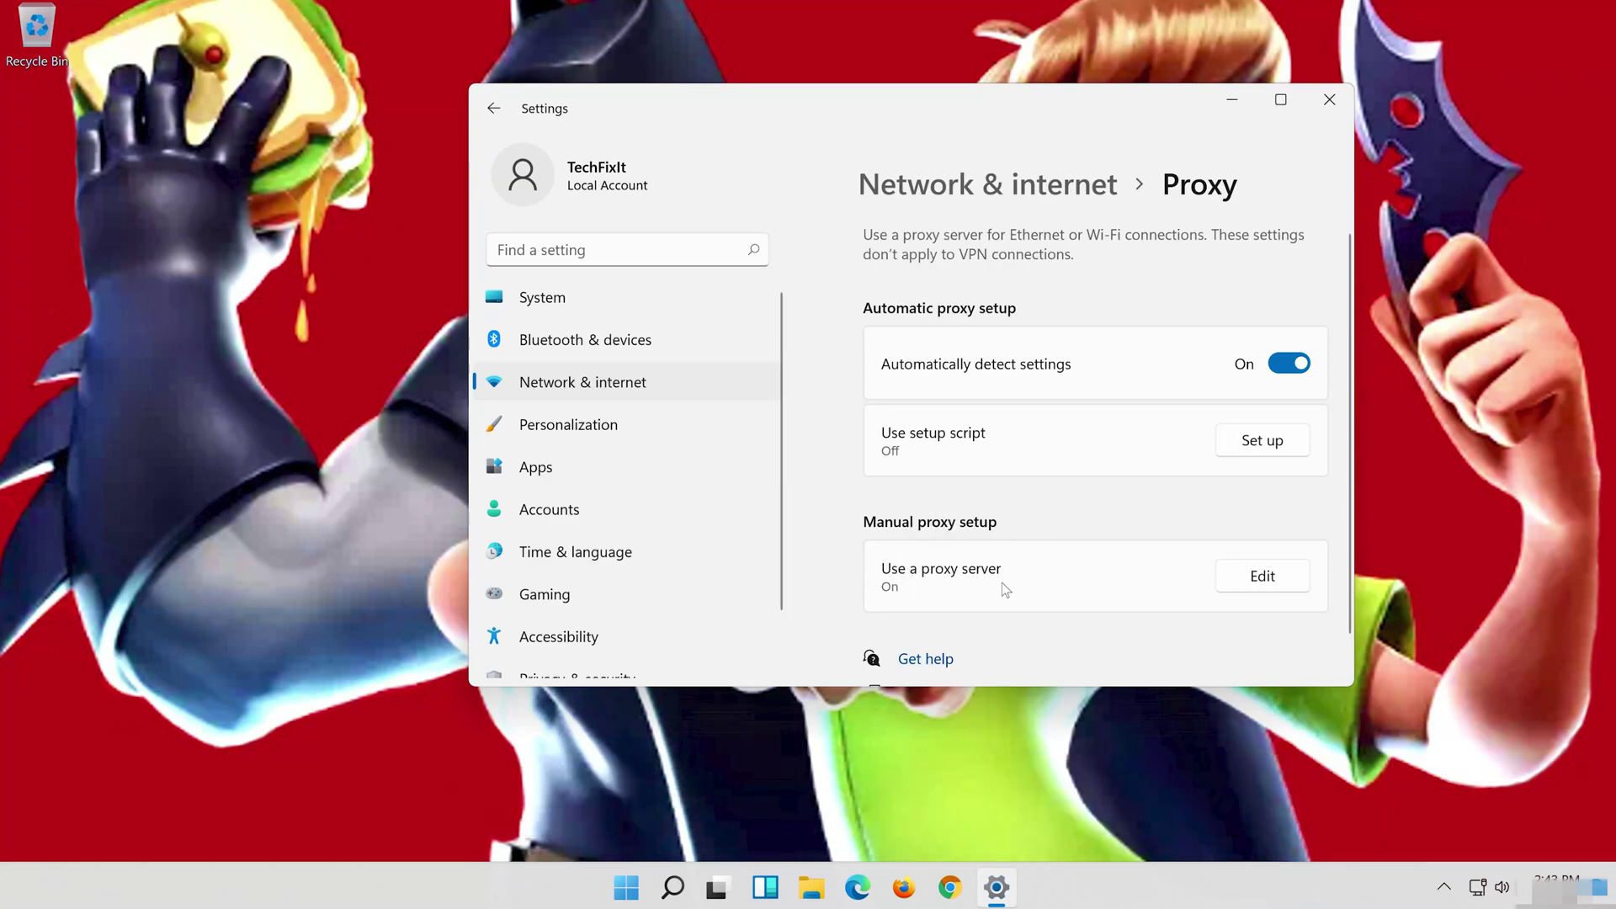
- Switch the manual 'Use a proxy server' setting Off, save it, and close Settings
{"action": "left_click", "coordinate": [1270, 581]}
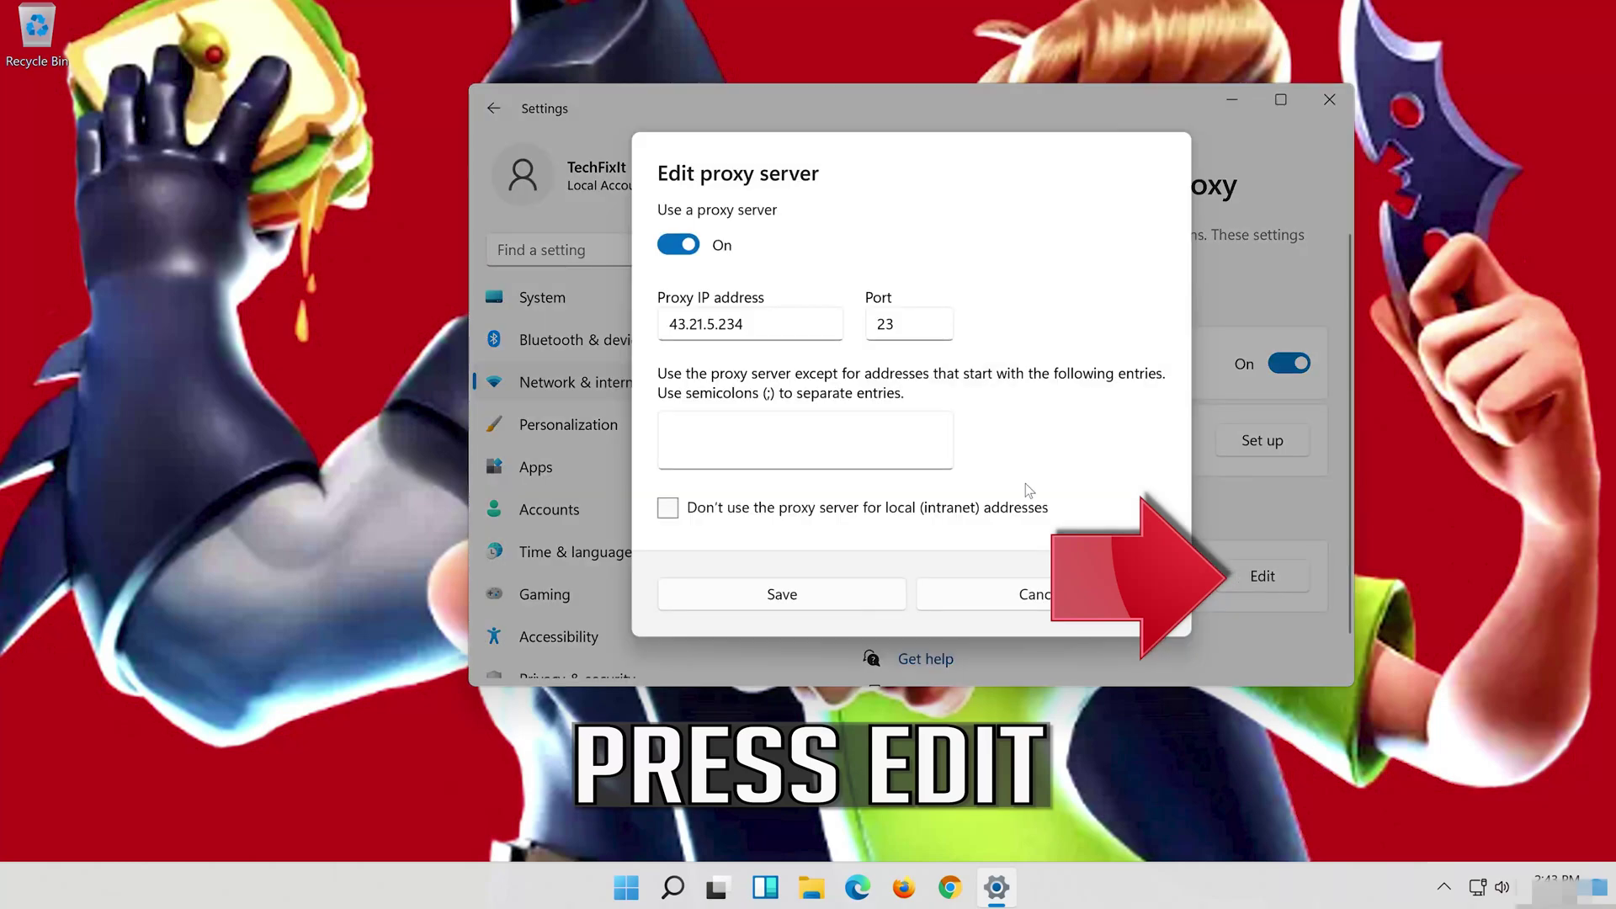
{"action": "left_click", "coordinate": [660, 246]}
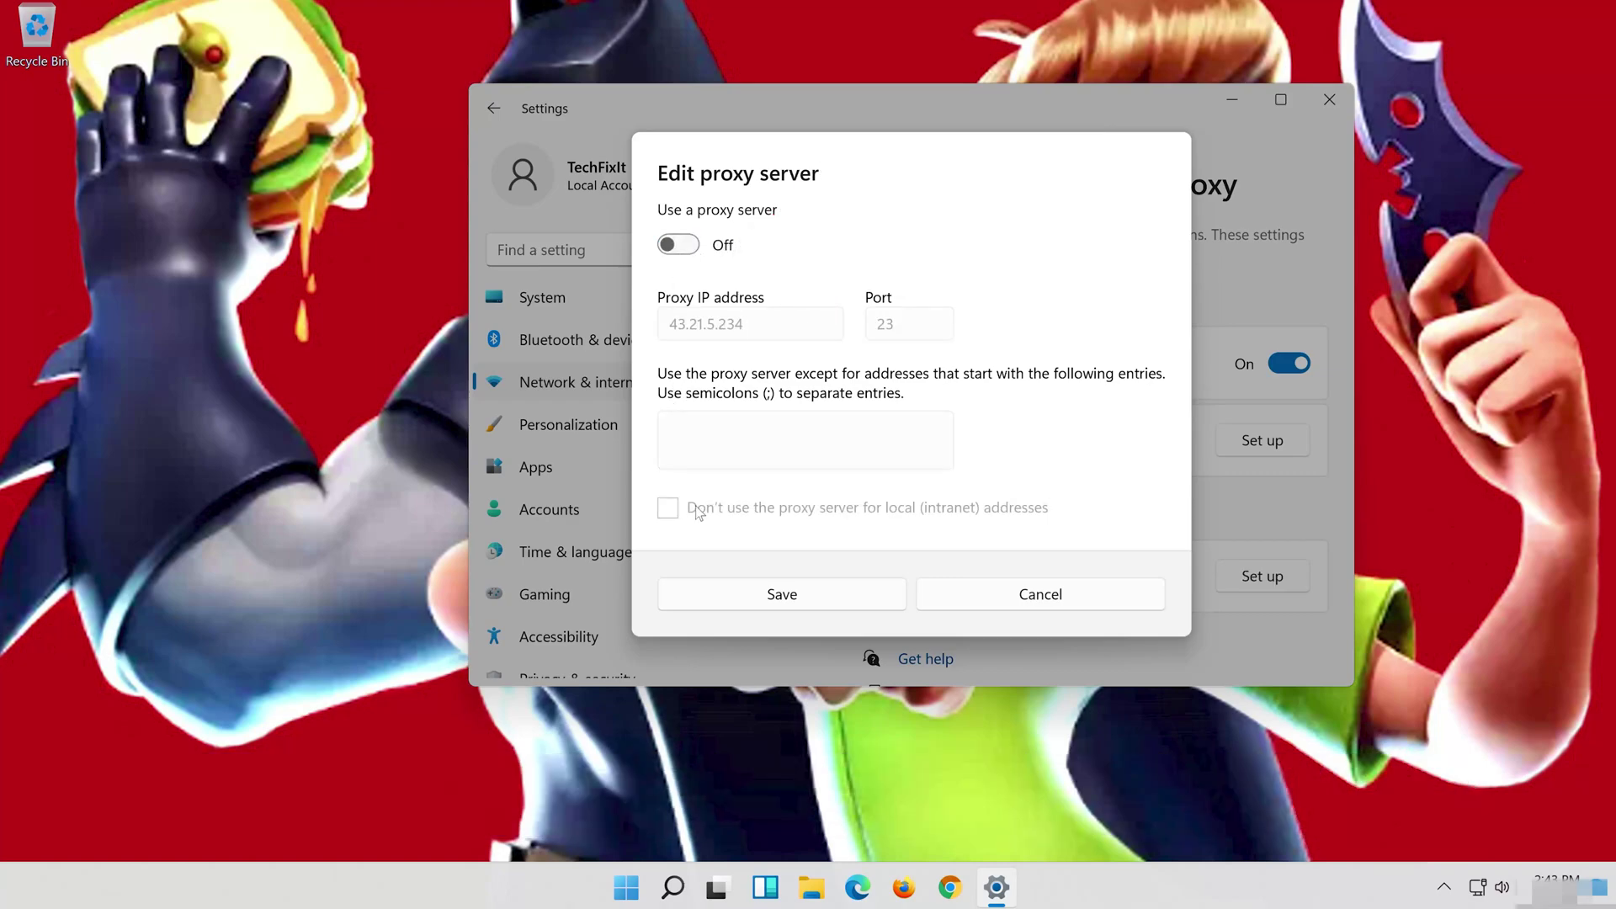
{"action": "left_click", "coordinate": [755, 603]}
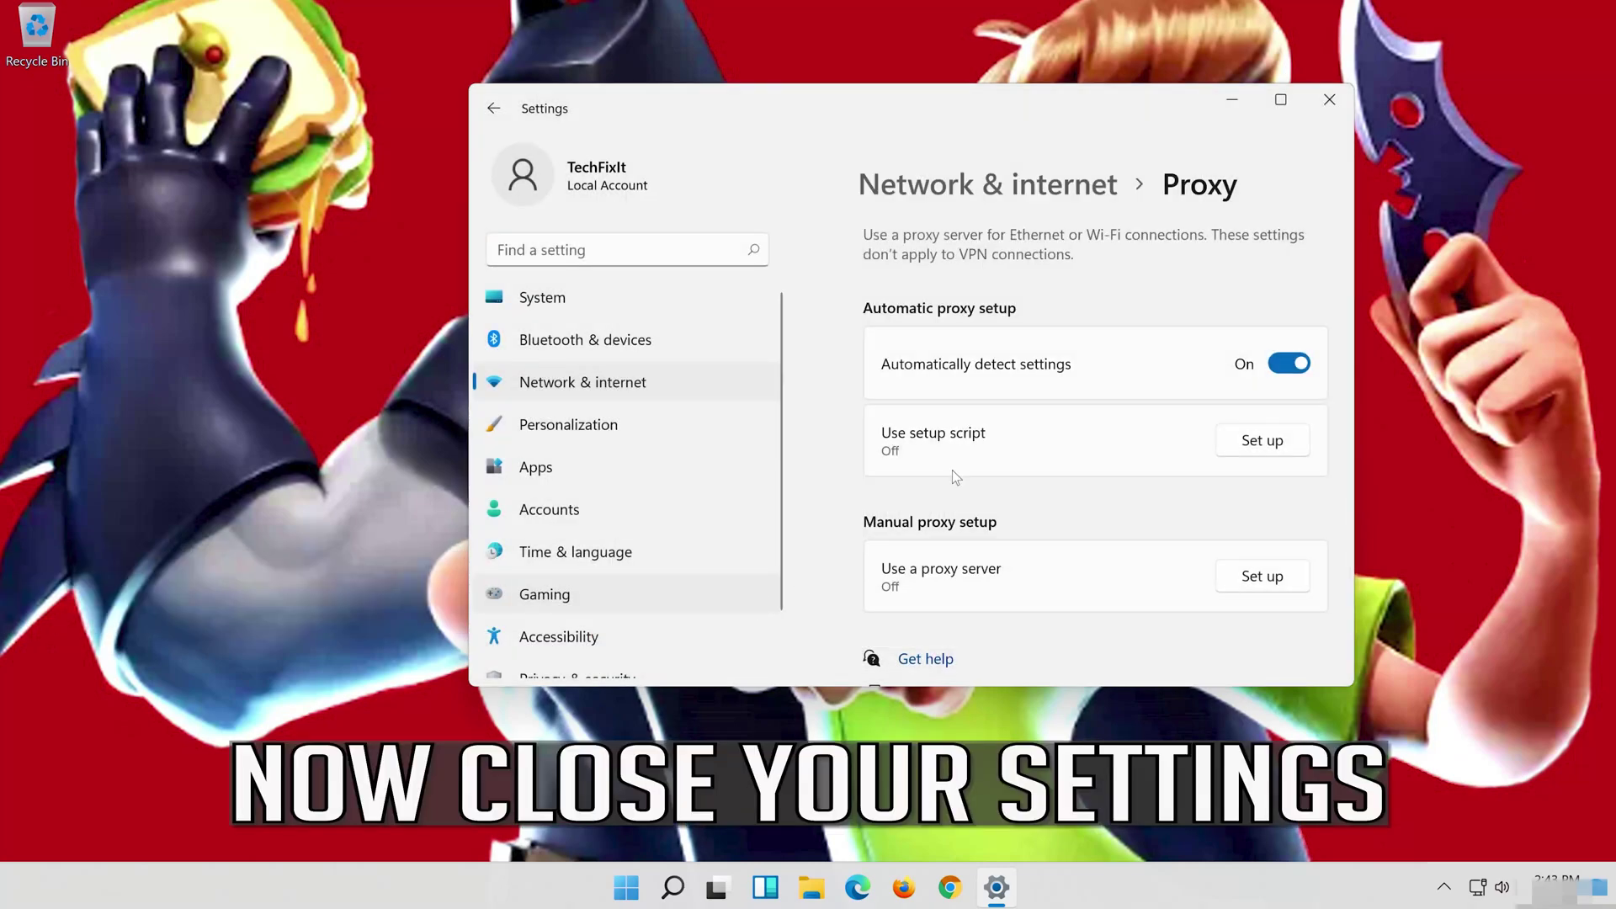
{"action": "left_click", "coordinate": [1330, 101]}
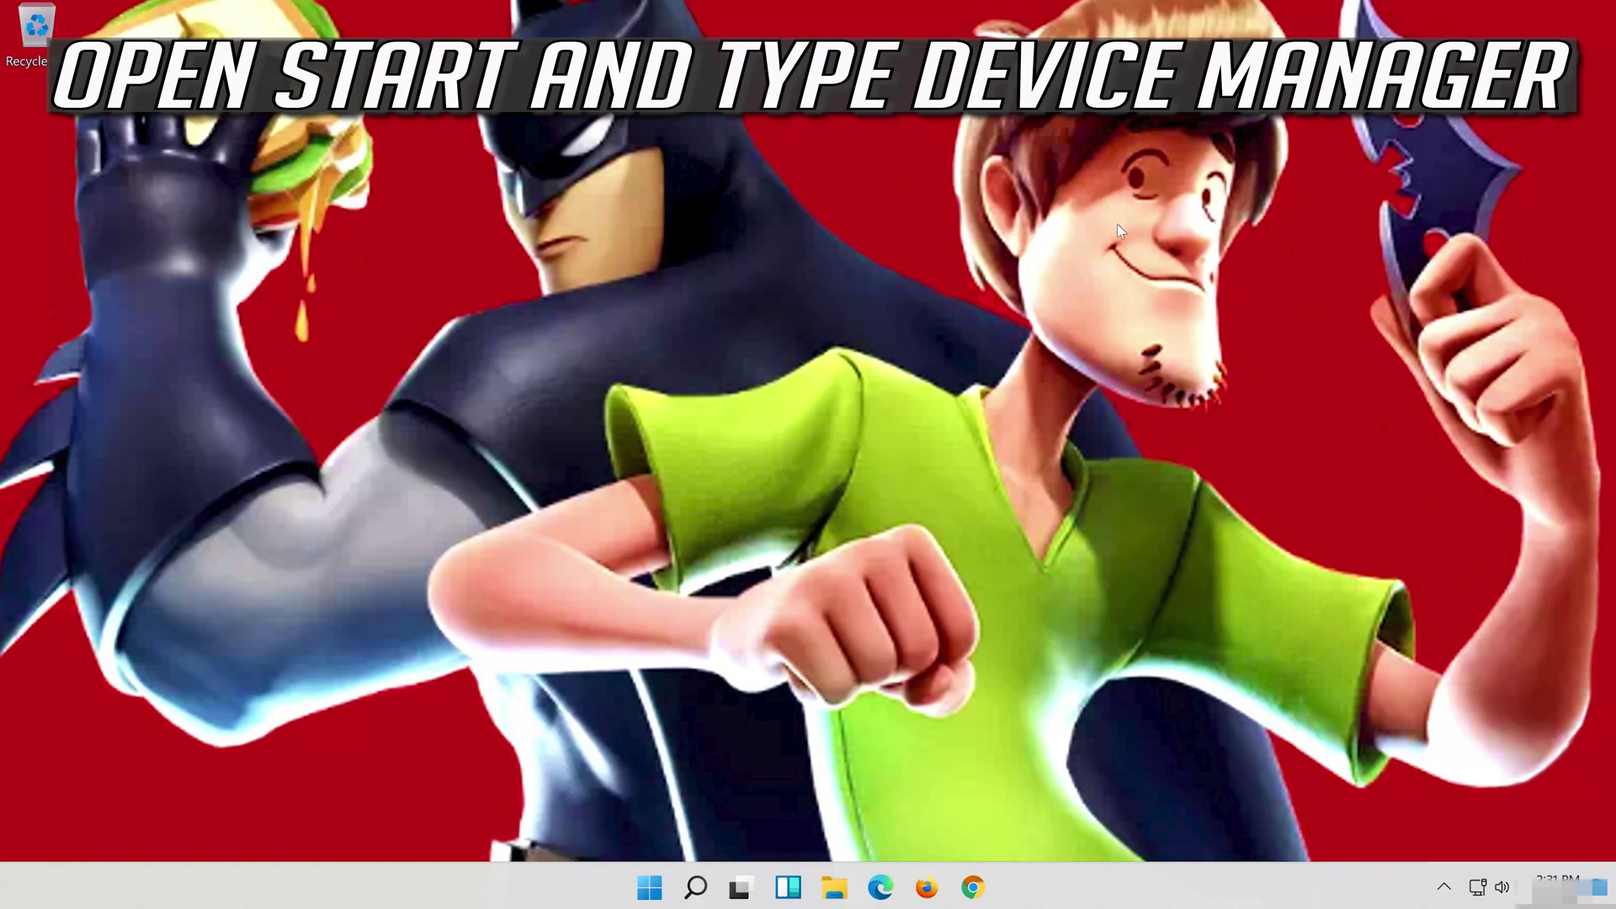
- Find Device Manager through Windows search, launch it, and expand the Network adapters category
{"action": "left_click", "coordinate": [696, 888]}
{"action": "type", "text": "dei"}
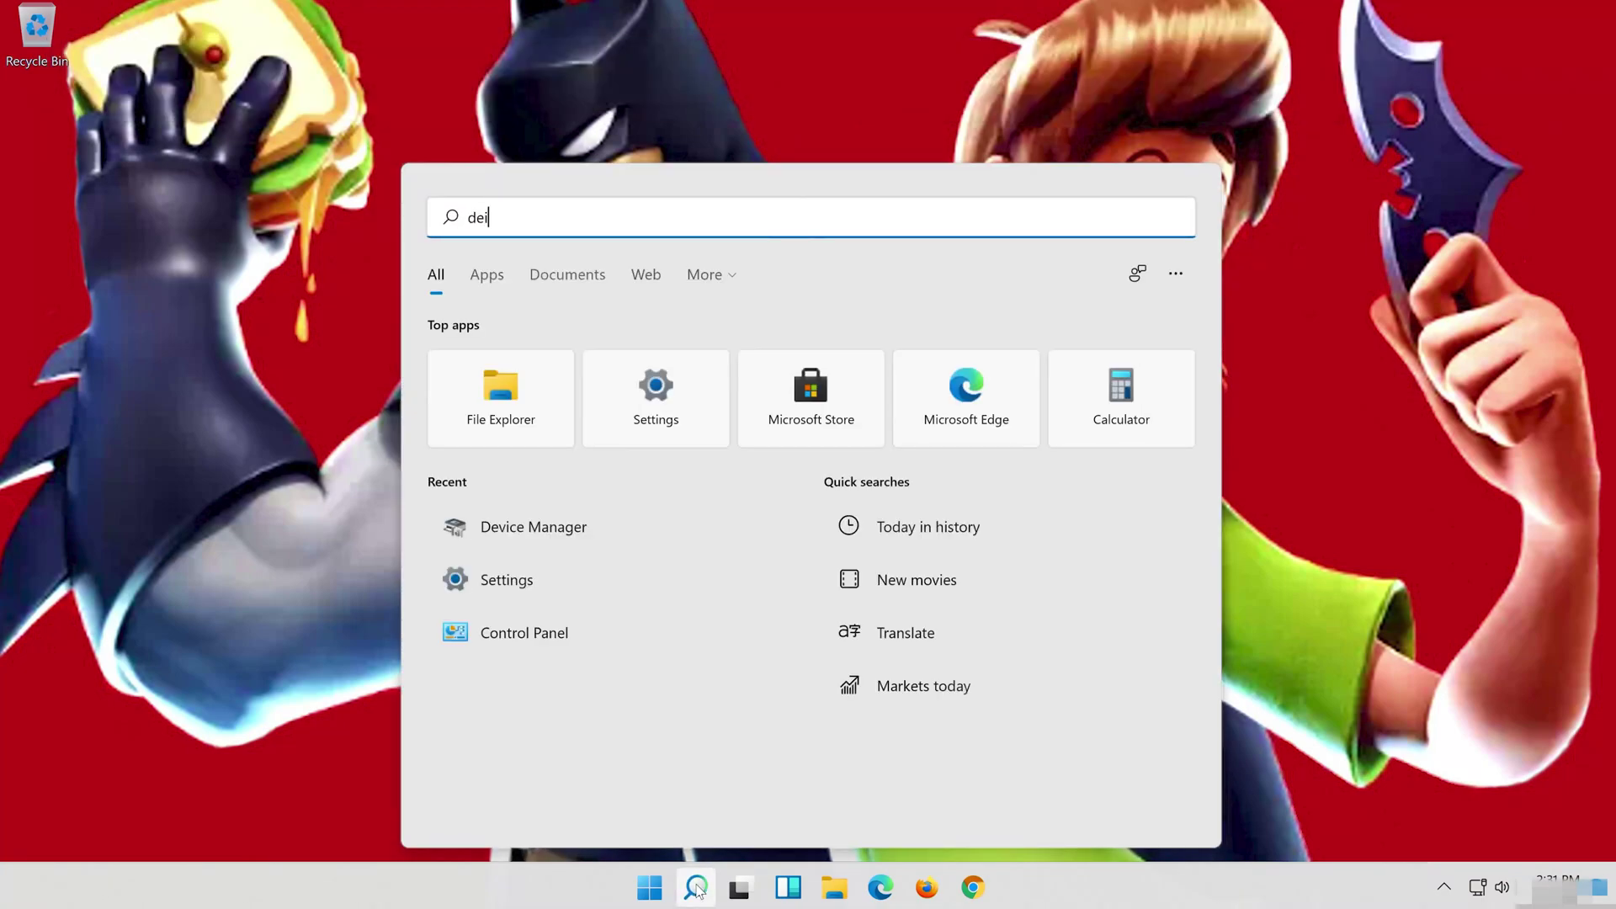
{"action": "type", "text": "vice "}
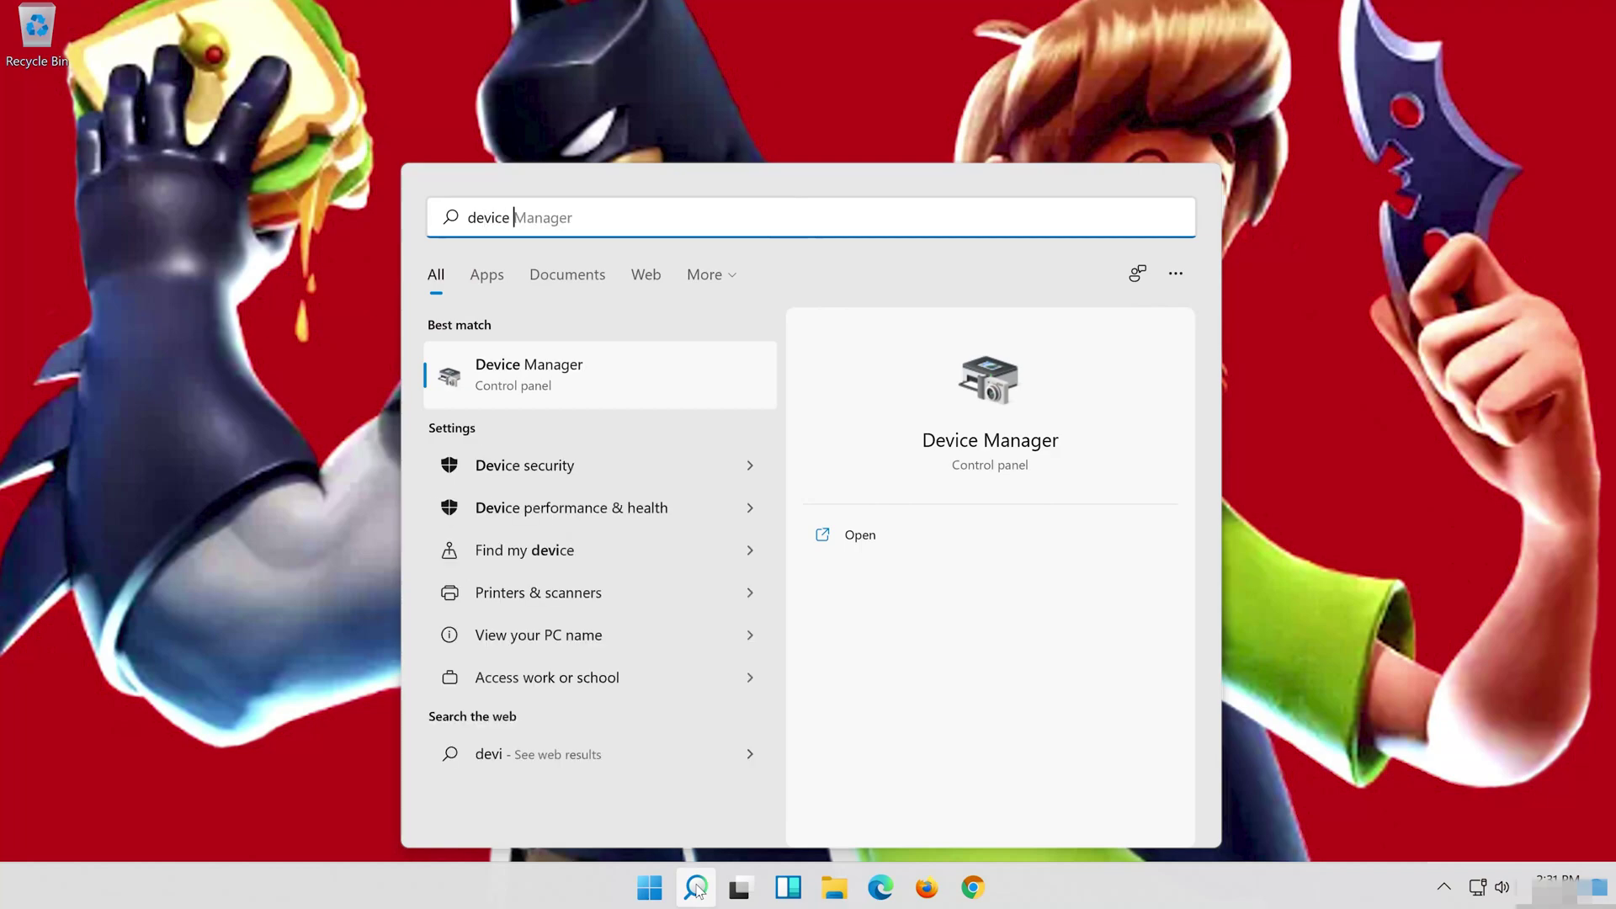
{"action": "type", "text": "manager"}
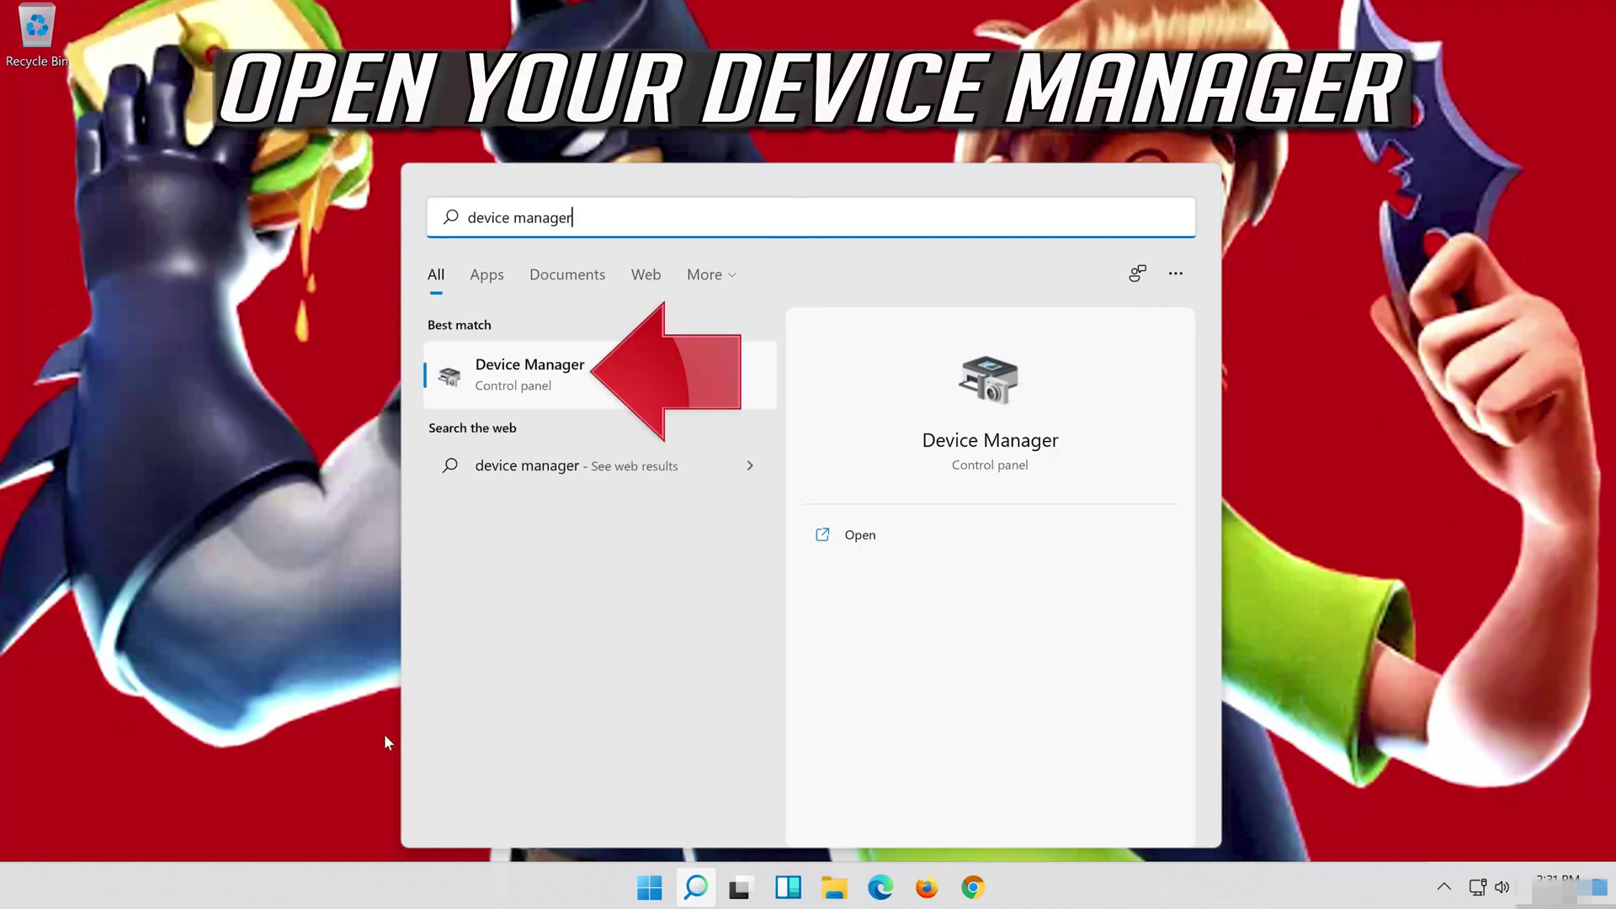
{"action": "left_click", "coordinate": [571, 374]}
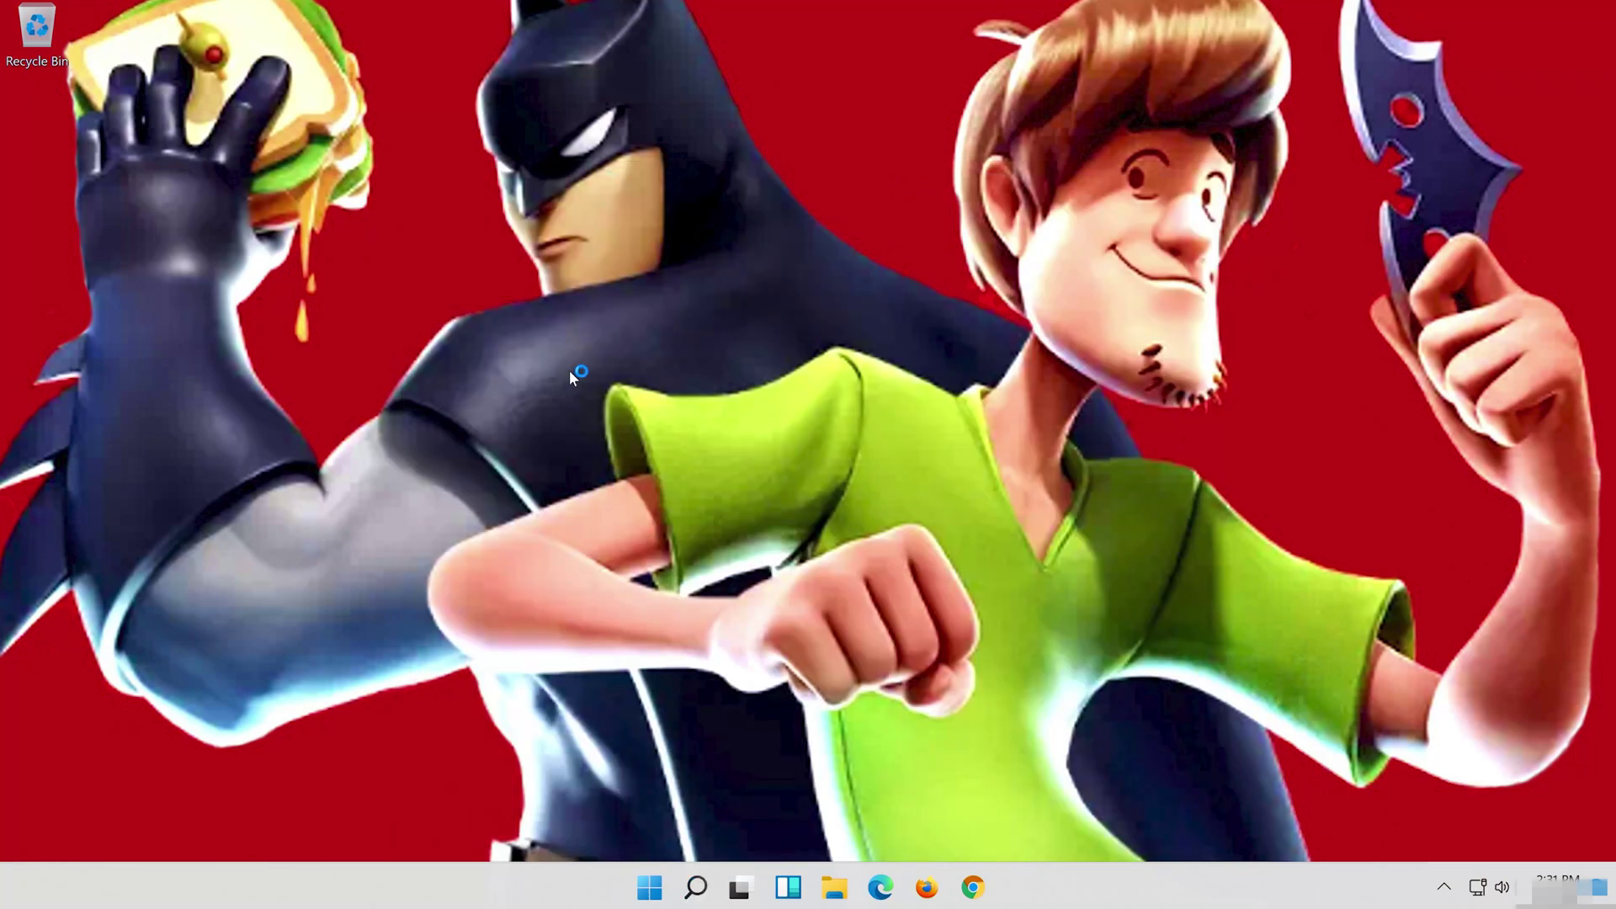
{"action": "left_click", "coordinate": [531, 545]}
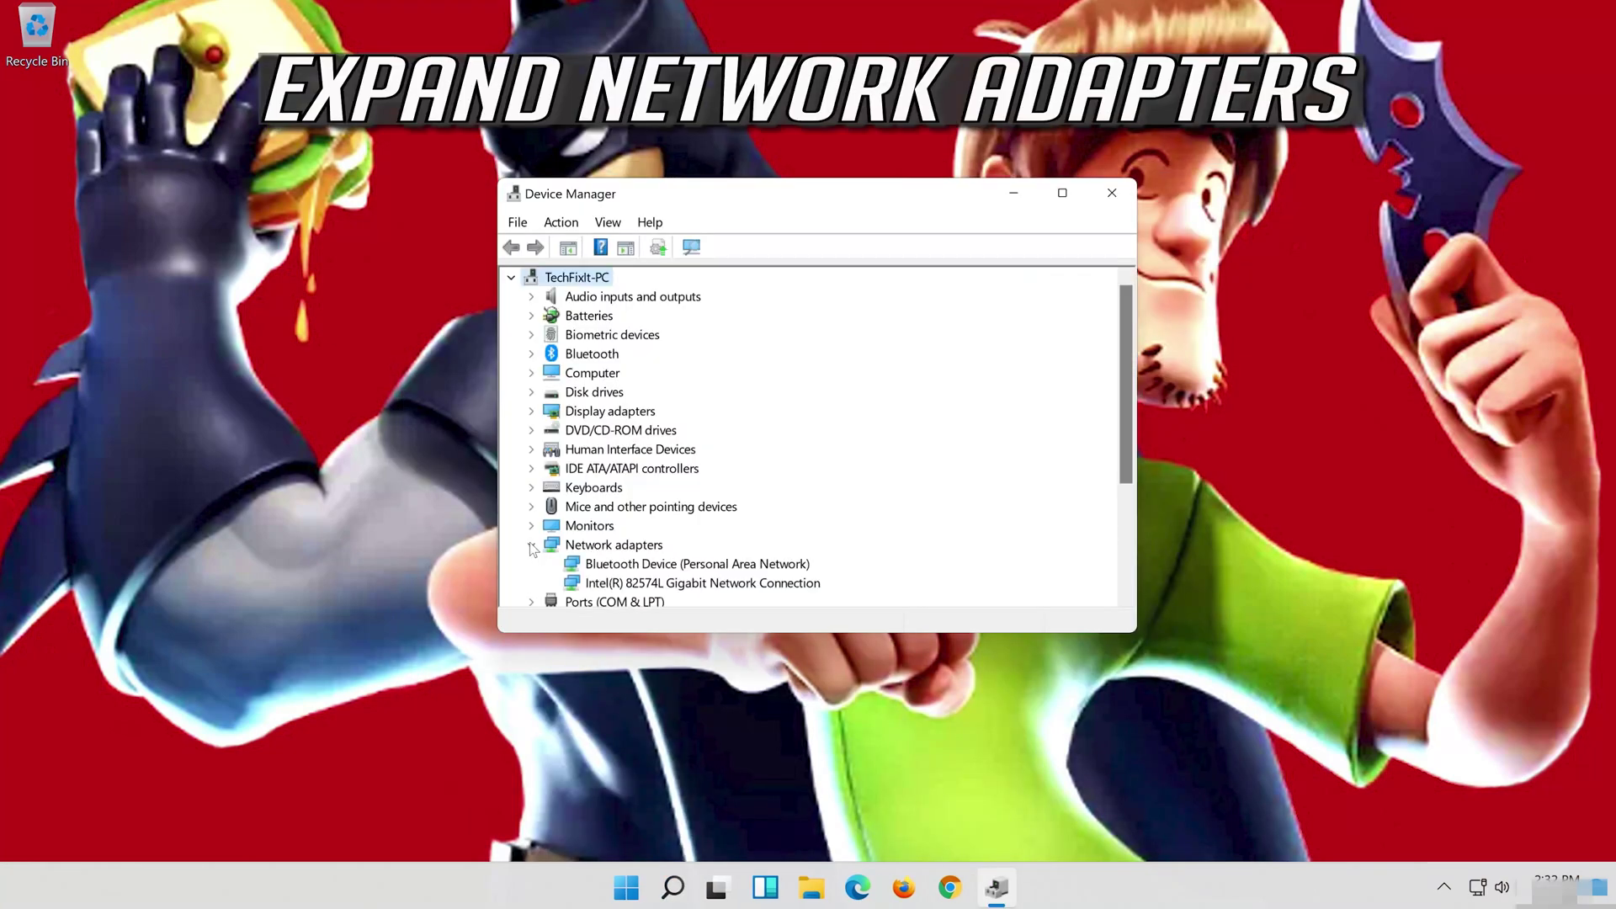
- Open the Intel(R) 82574L adapter's Properties and start Update Driver from its Driver tab
{"action": "left_click", "coordinate": [619, 589]}
{"action": "right_click", "coordinate": [713, 585]}
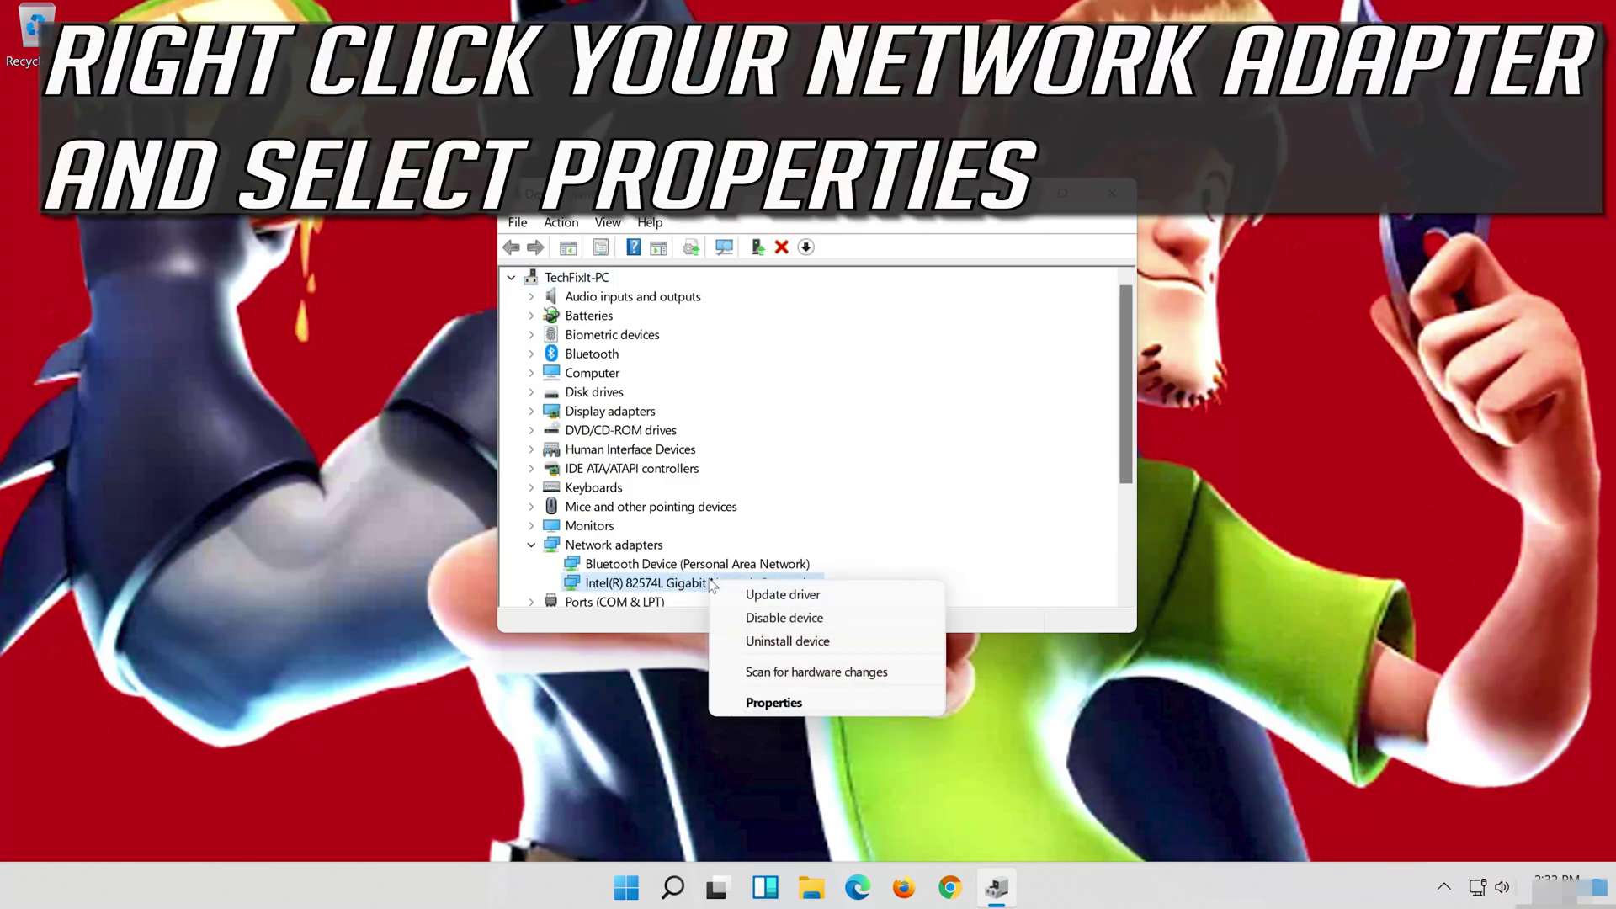
{"action": "left_click", "coordinate": [794, 705]}
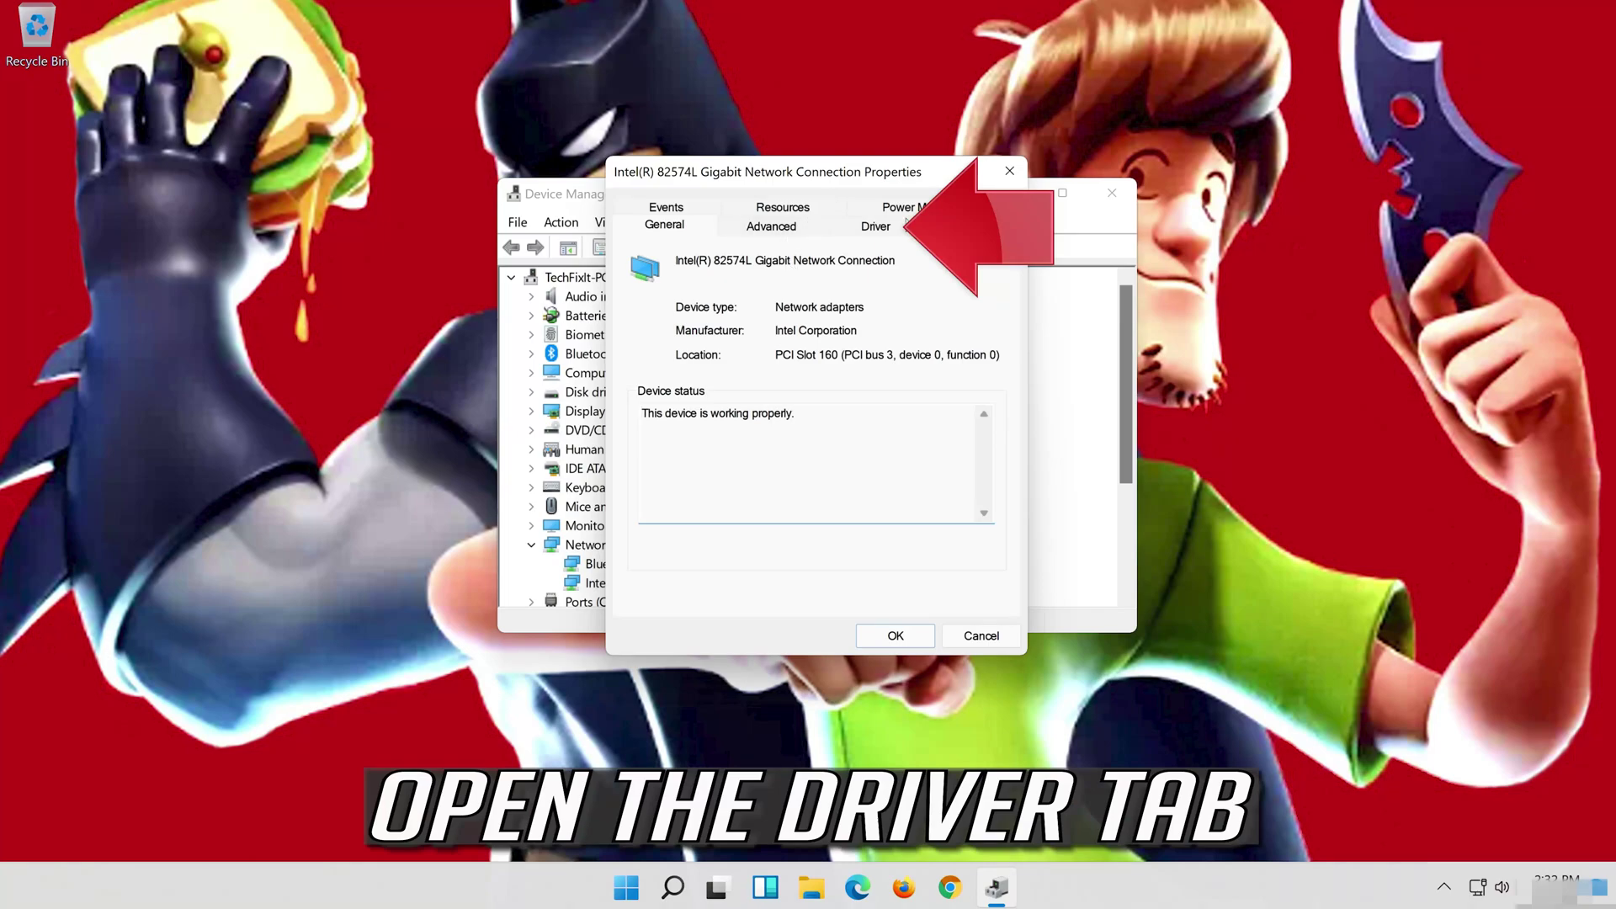
{"action": "left_click", "coordinate": [867, 227]}
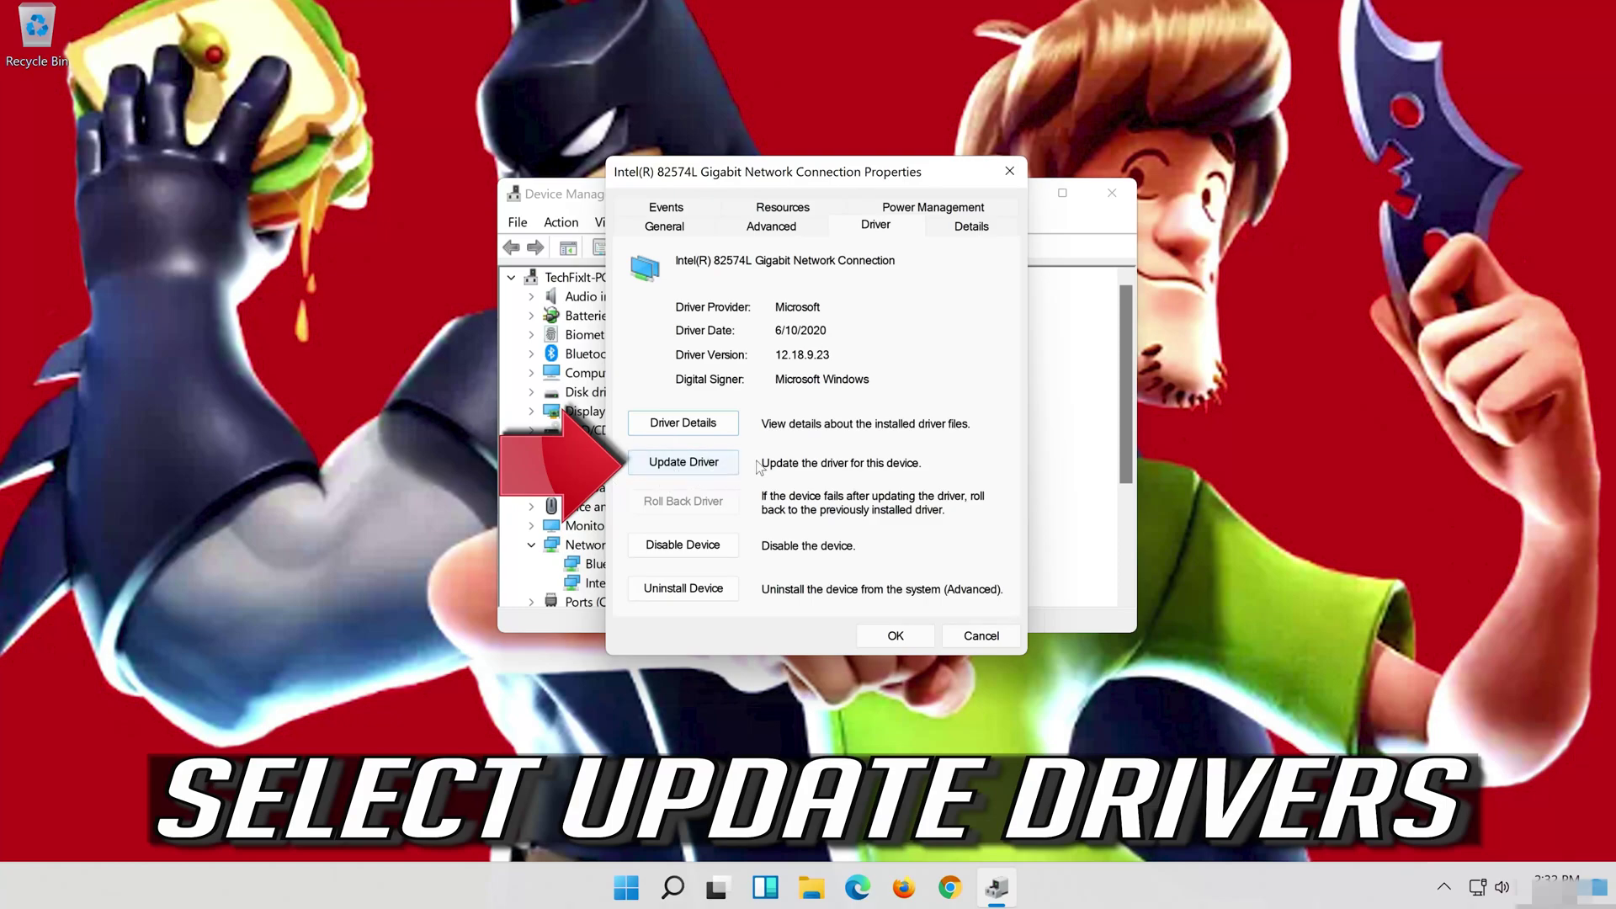
{"action": "left_click", "coordinate": [678, 471]}
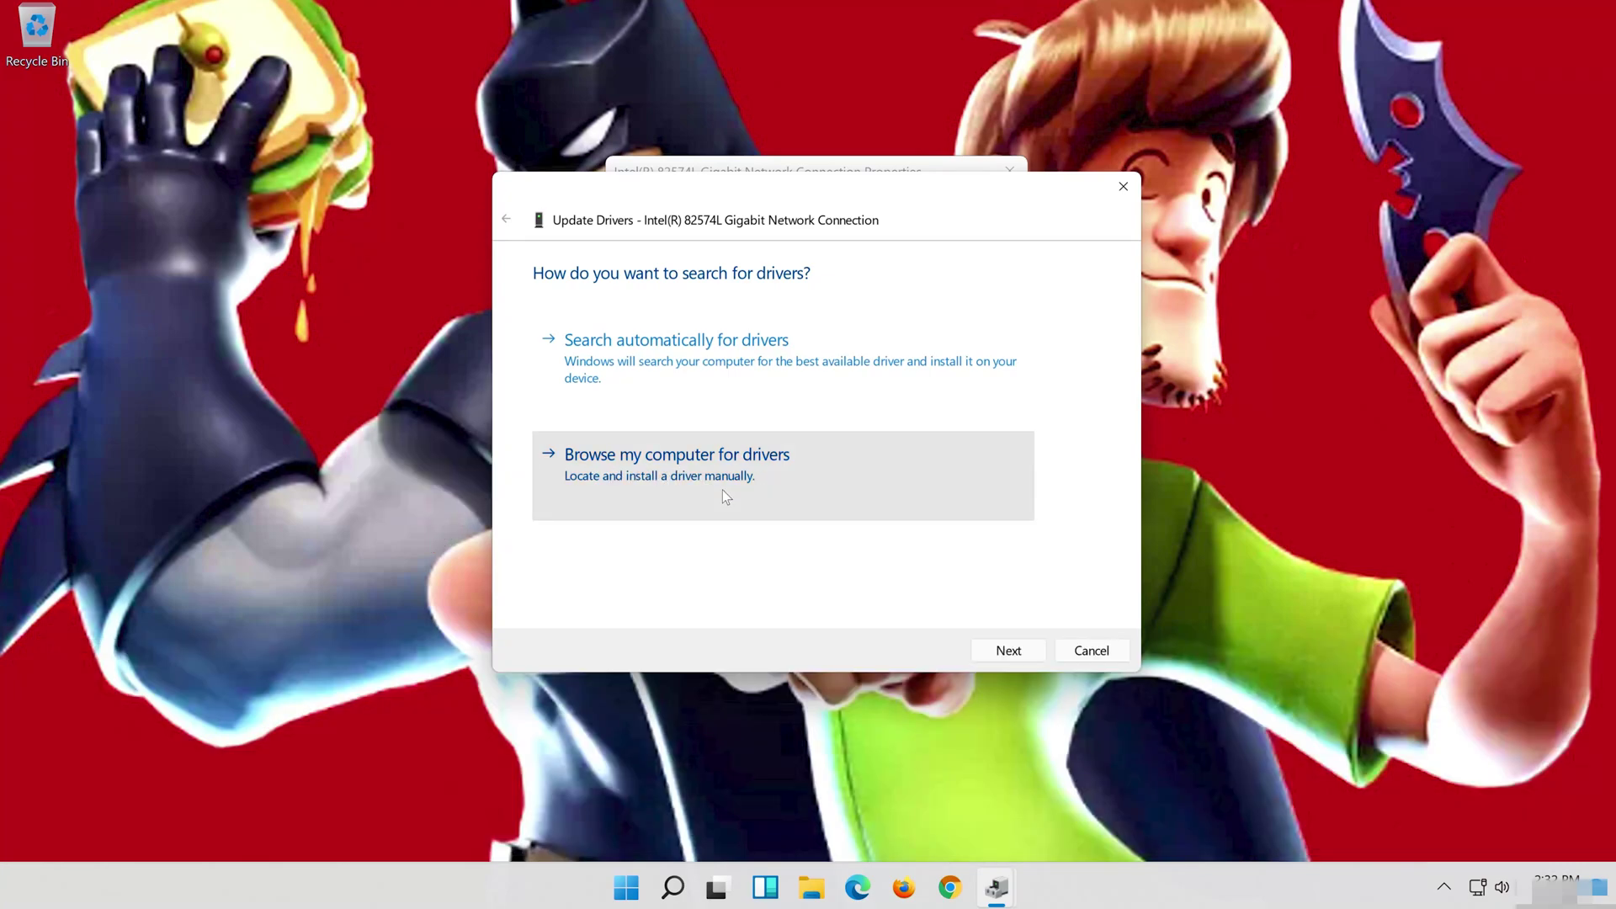
- Reinstall the Intel(R) 82574L Gigabit Network Connection driver from the computer's compatible driver list
{"action": "left_click", "coordinate": [724, 495]}
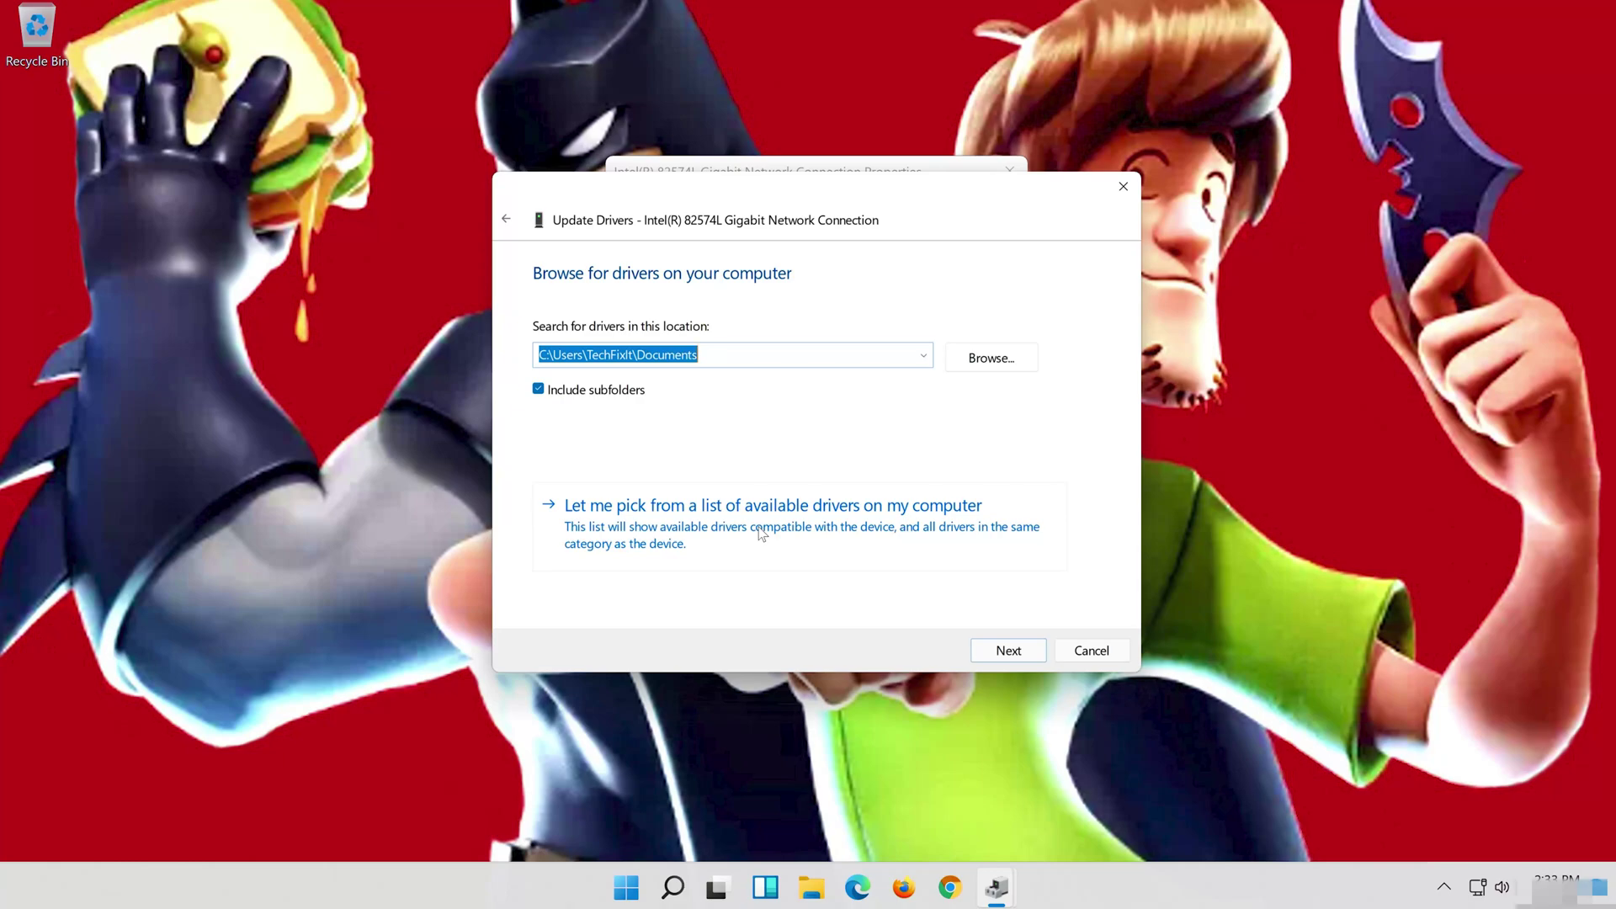
{"action": "left_click", "coordinate": [760, 533]}
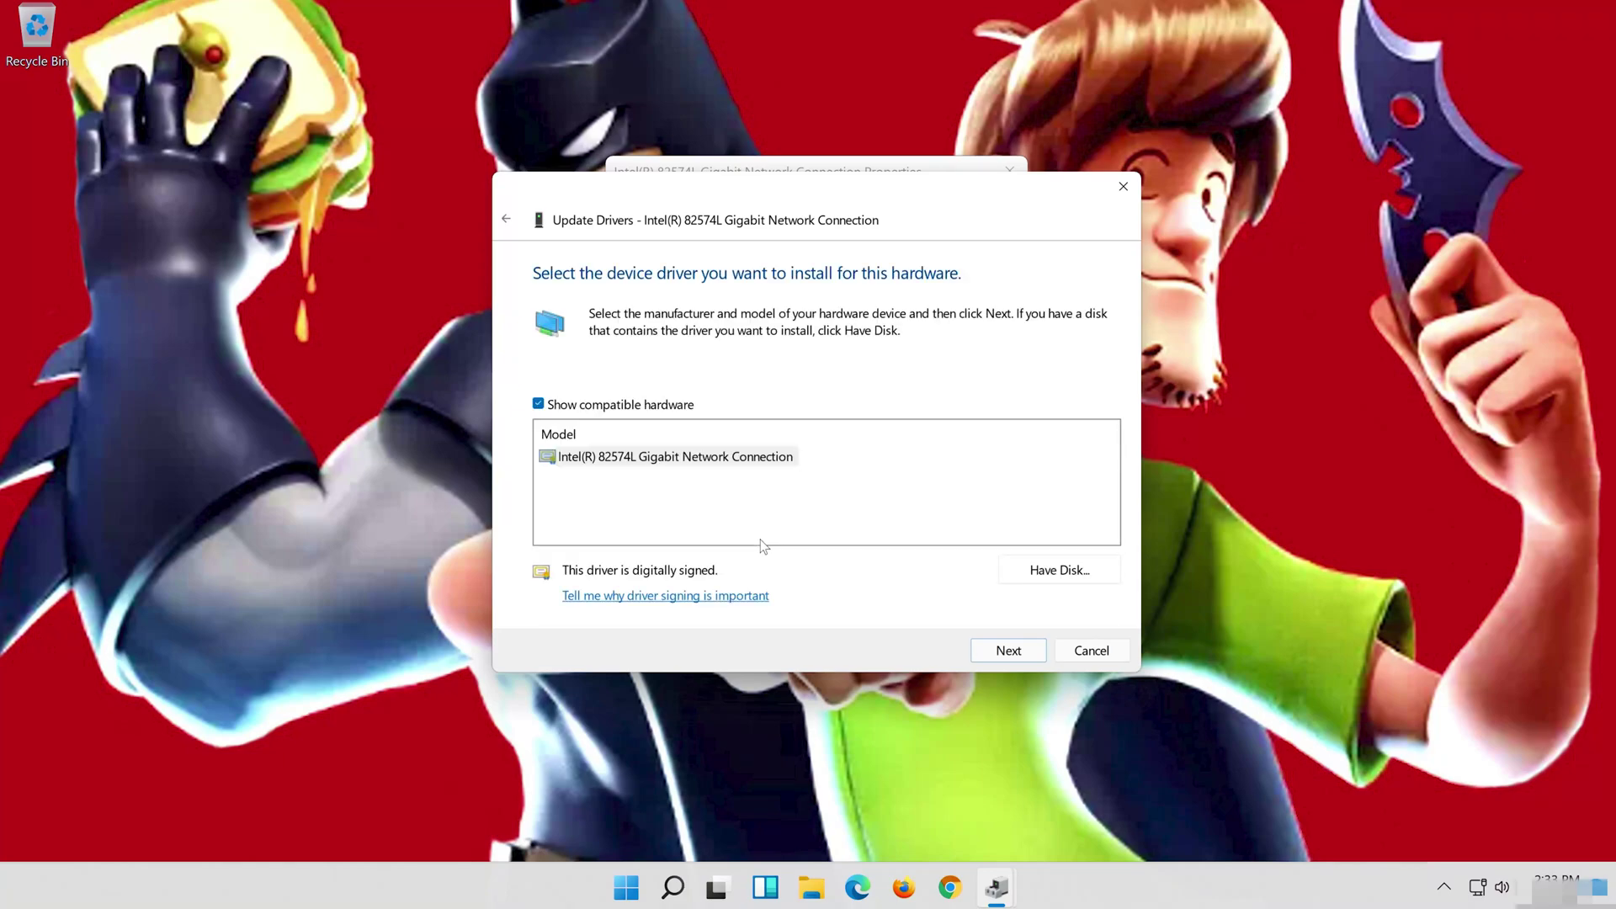
{"action": "left_click", "coordinate": [652, 461]}
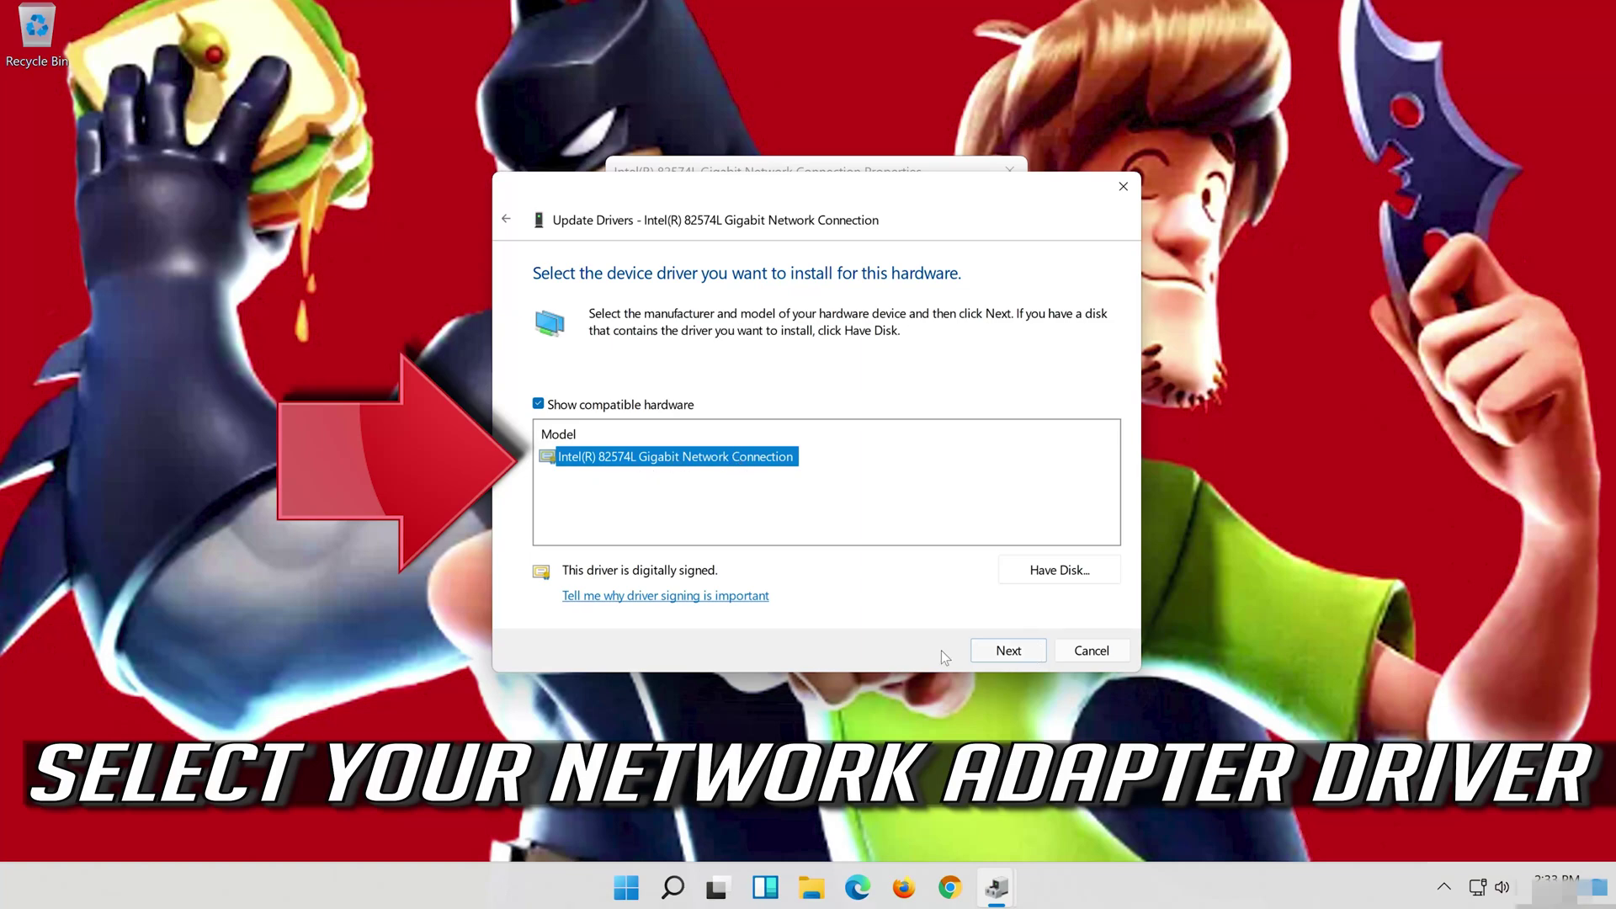
{"action": "left_click", "coordinate": [1010, 652]}
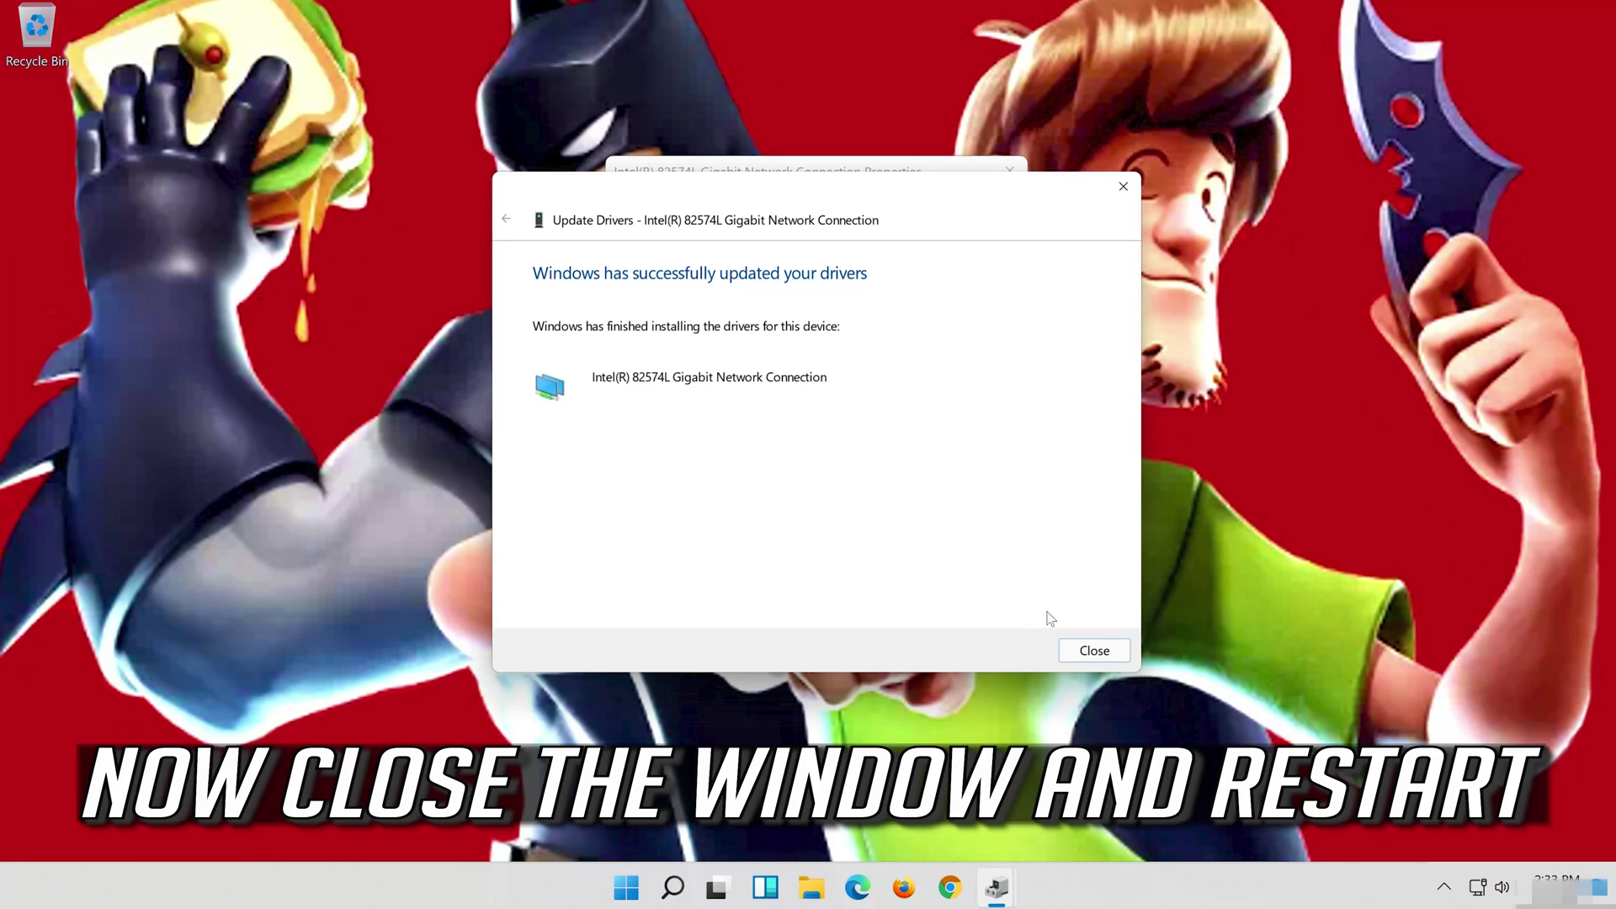
{"action": "left_click", "coordinate": [1095, 649]}
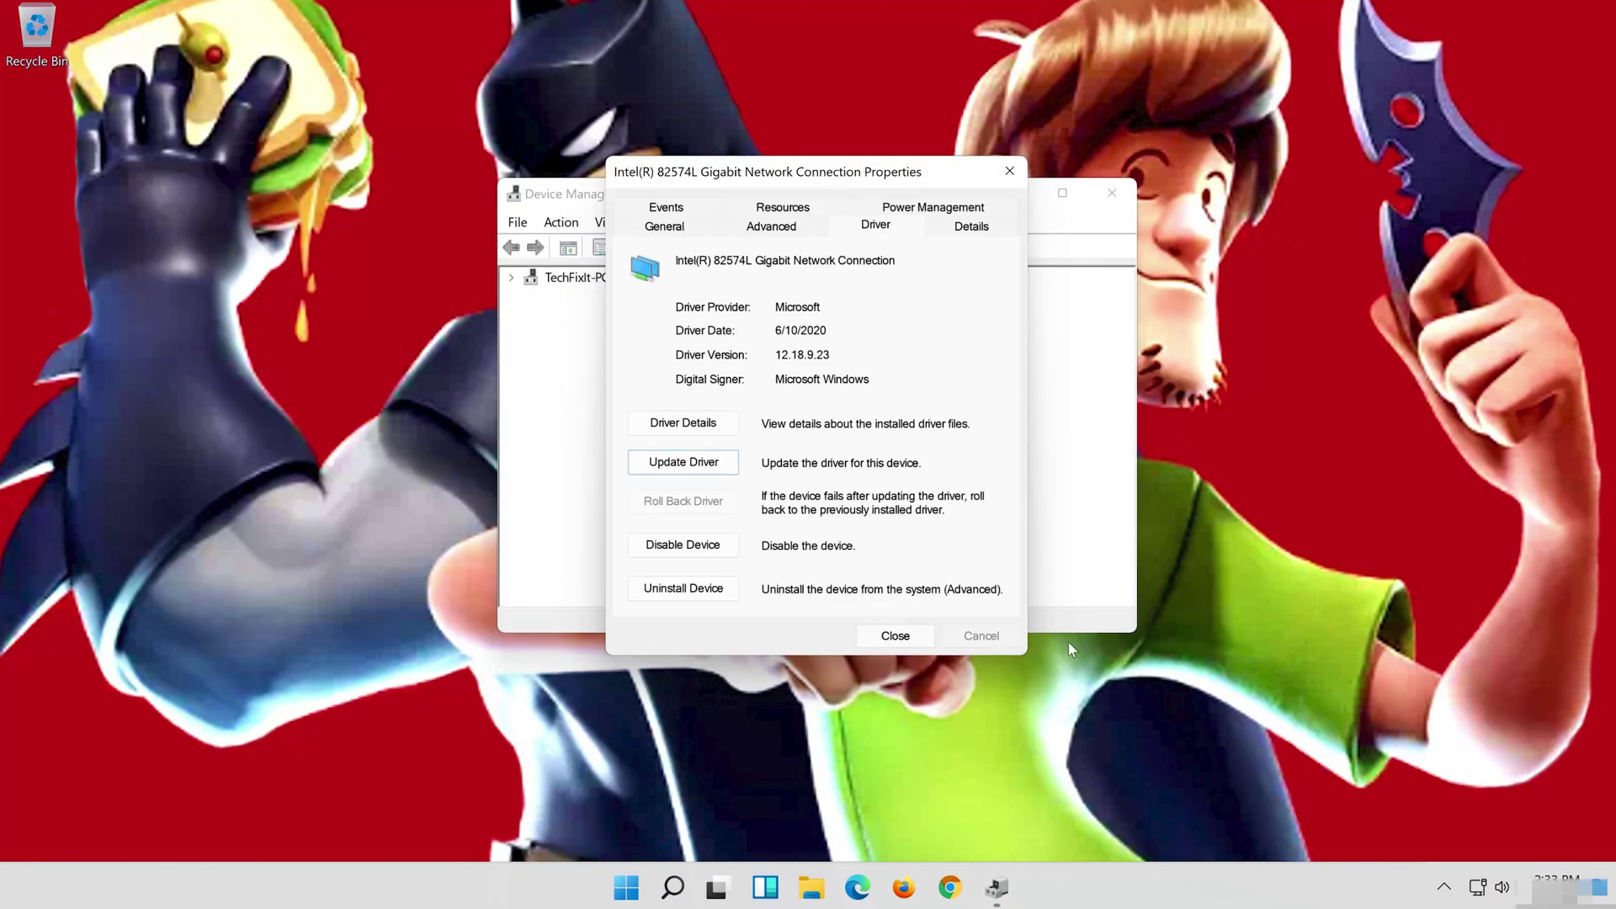
- Close the adapter Properties and Device Manager, then restart the PC from the Start power menu
{"action": "left_click", "coordinate": [894, 637]}
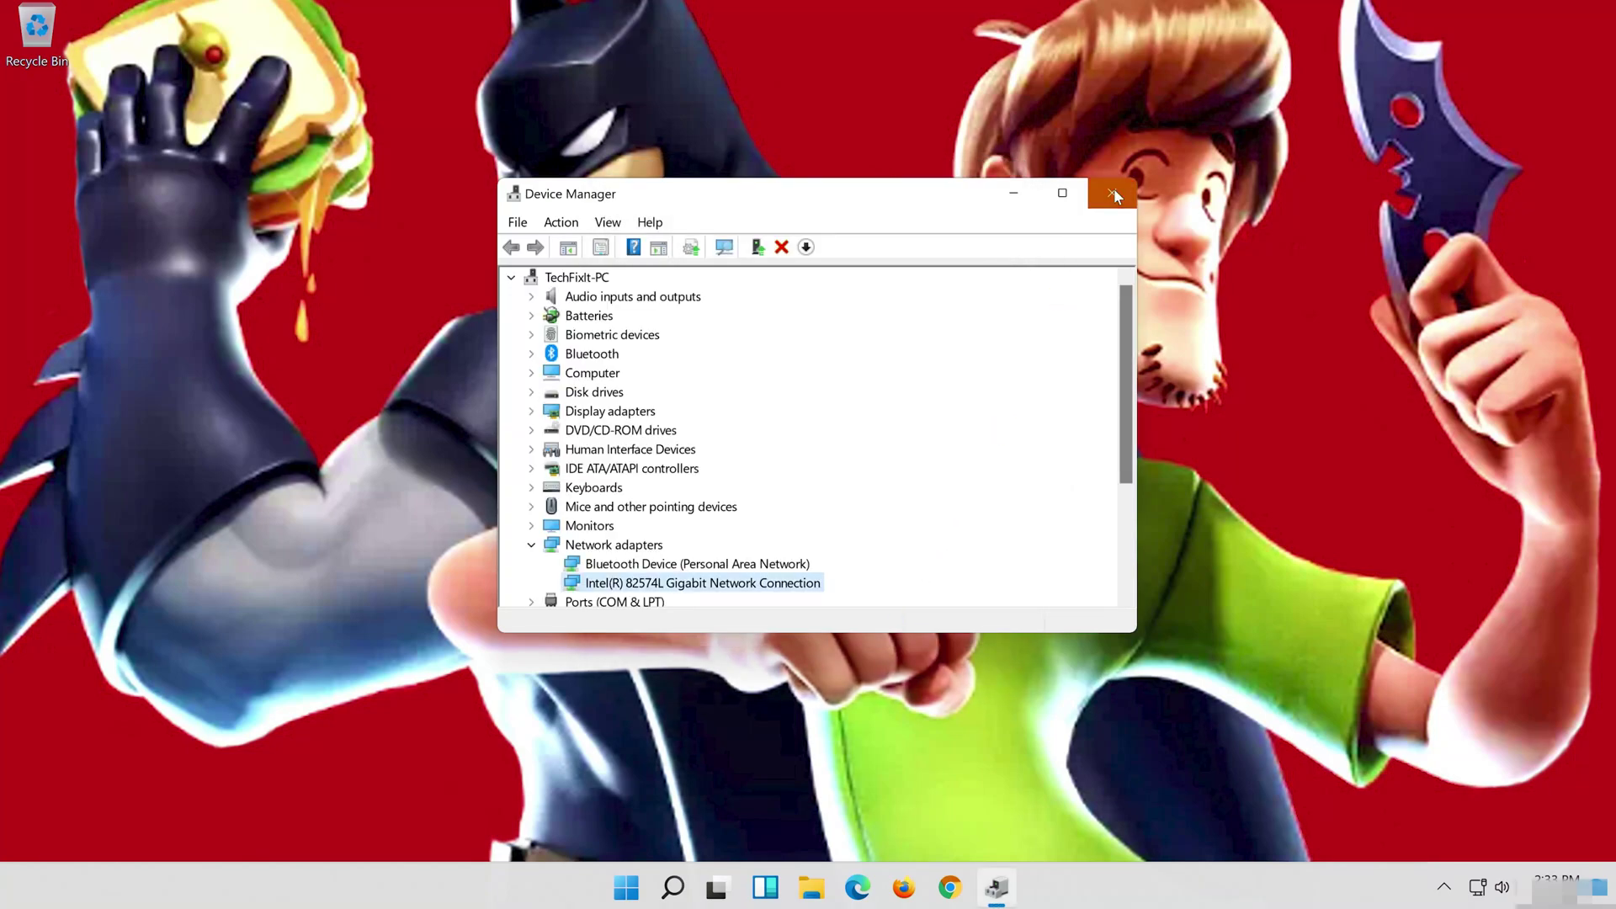
{"action": "left_click", "coordinate": [1112, 192]}
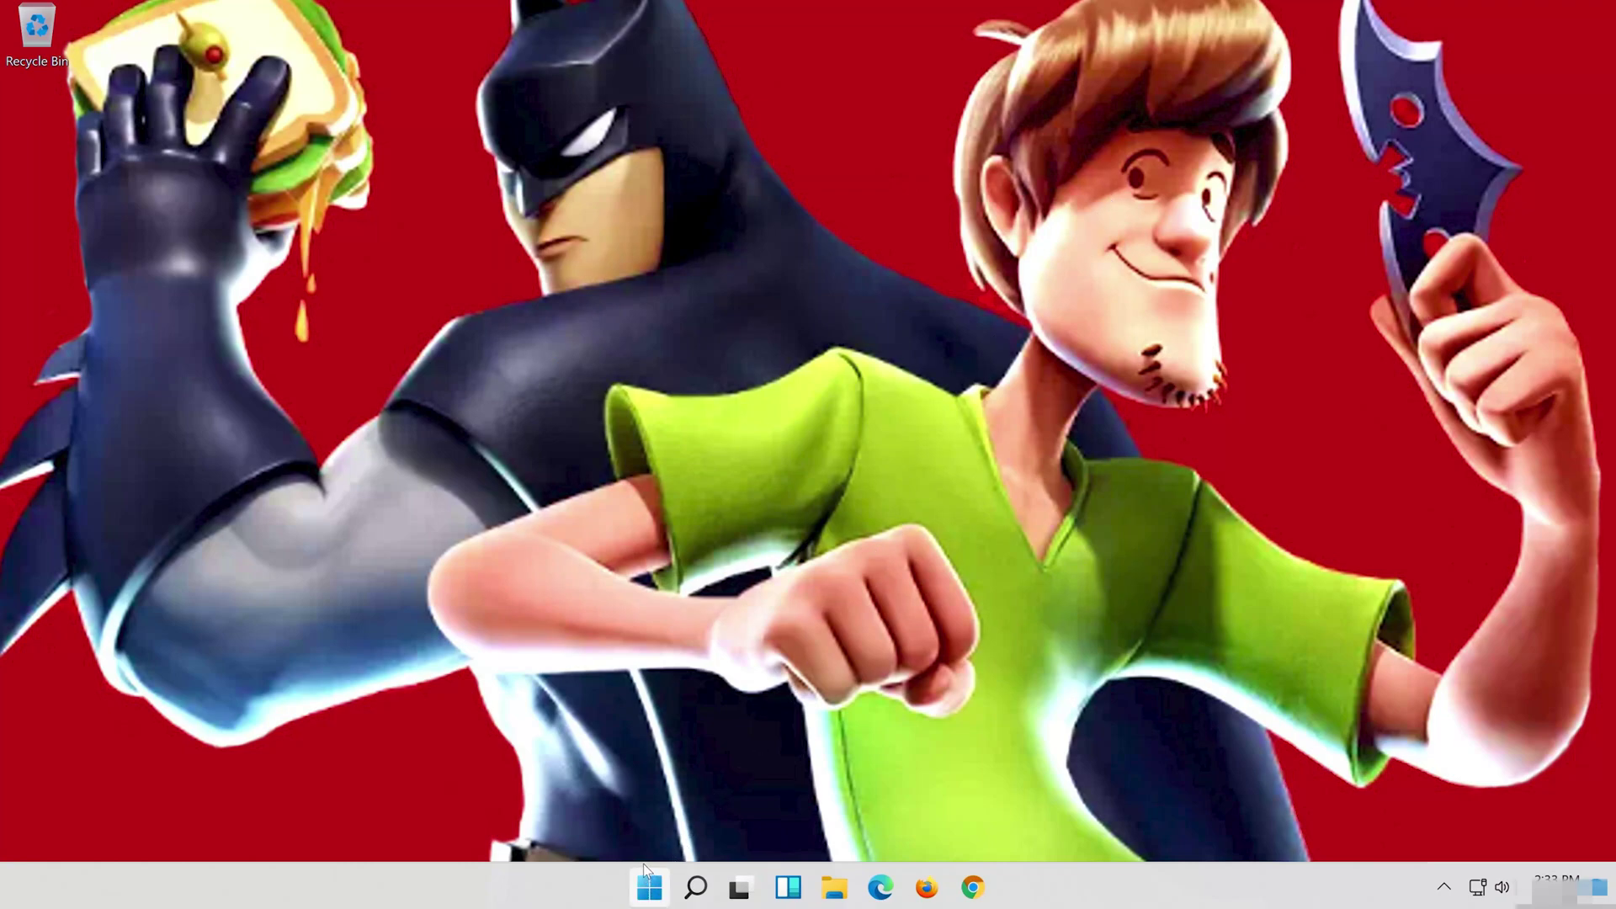
{"action": "left_click", "coordinate": [648, 886]}
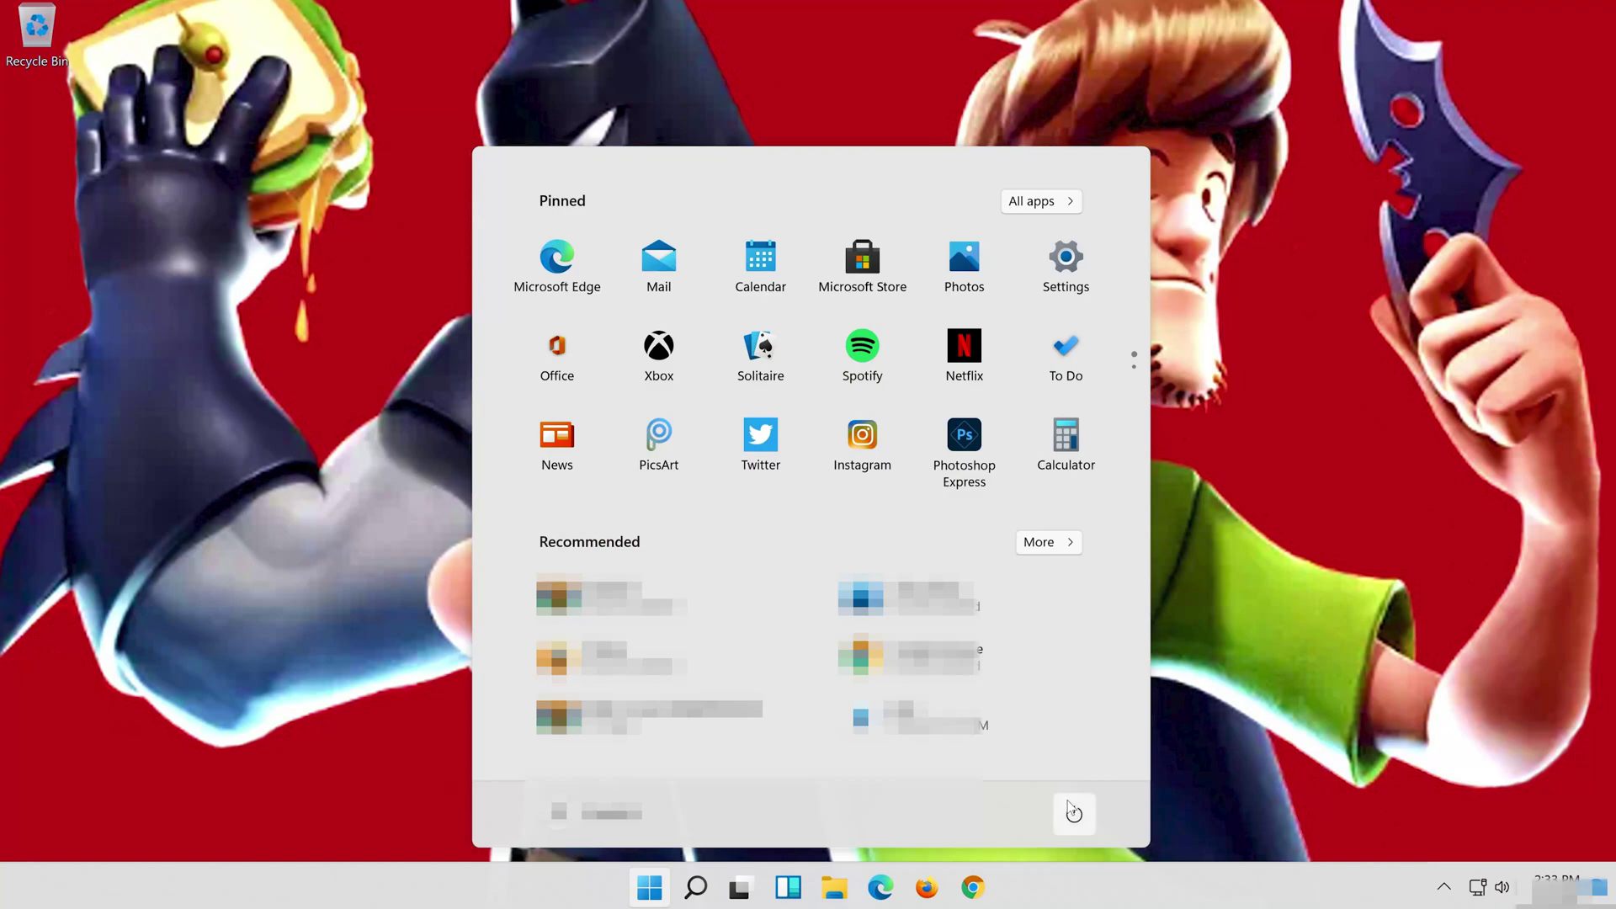
{"action": "left_click", "coordinate": [1074, 813]}
{"action": "left_click", "coordinate": [1073, 767]}
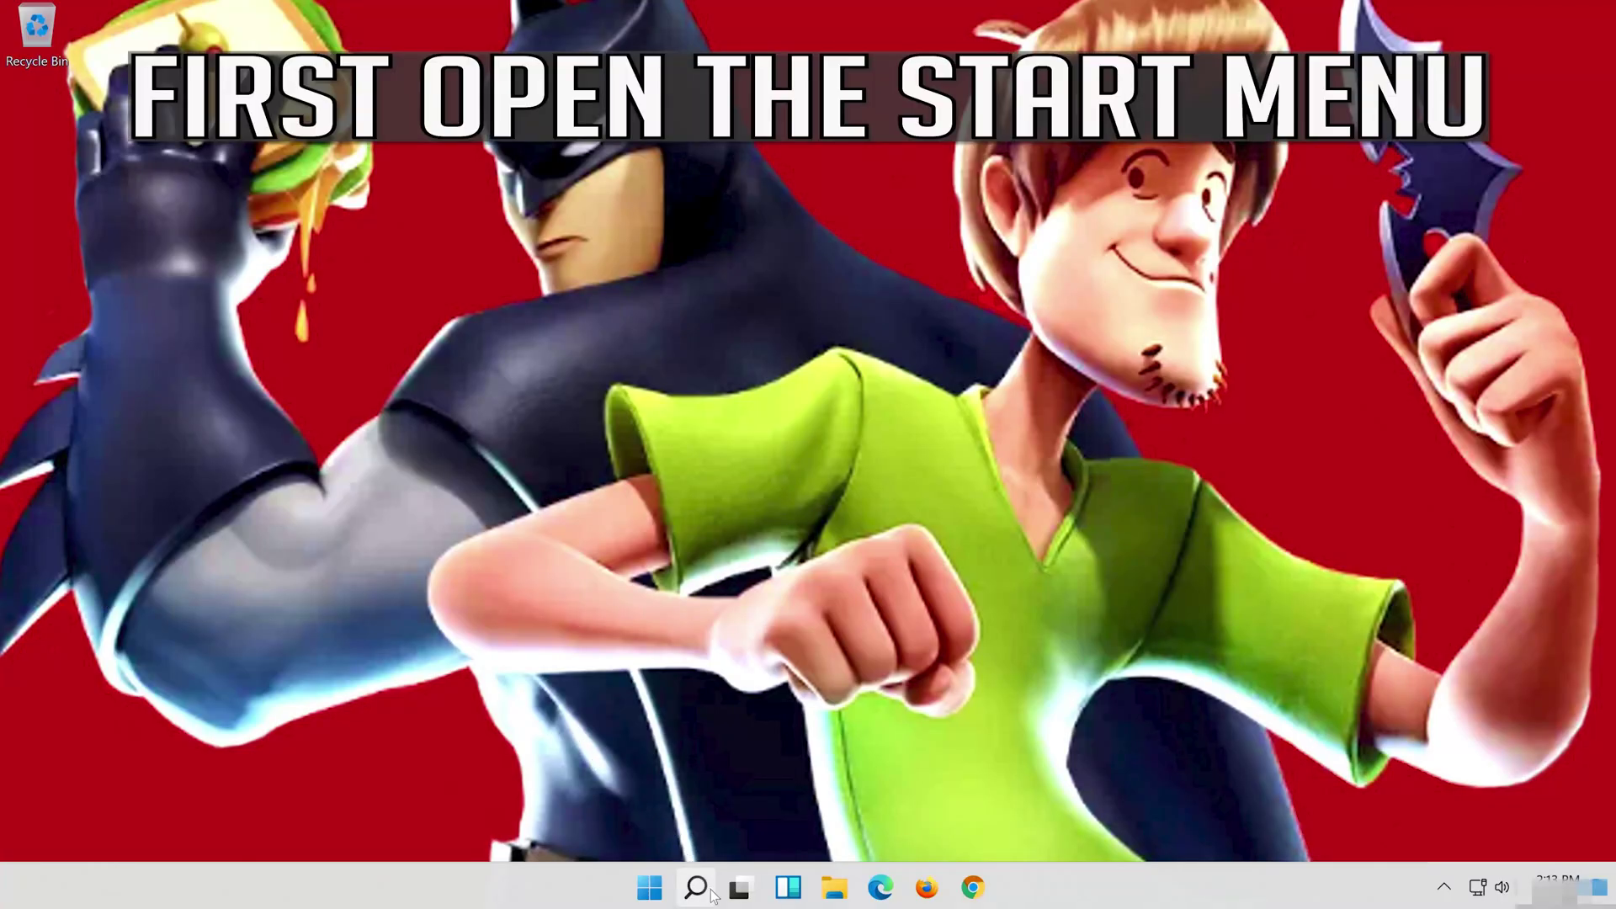
- Launch Settings by searching 'settings' and go to the Network & internet page
{"action": "left_click", "coordinate": [711, 895]}
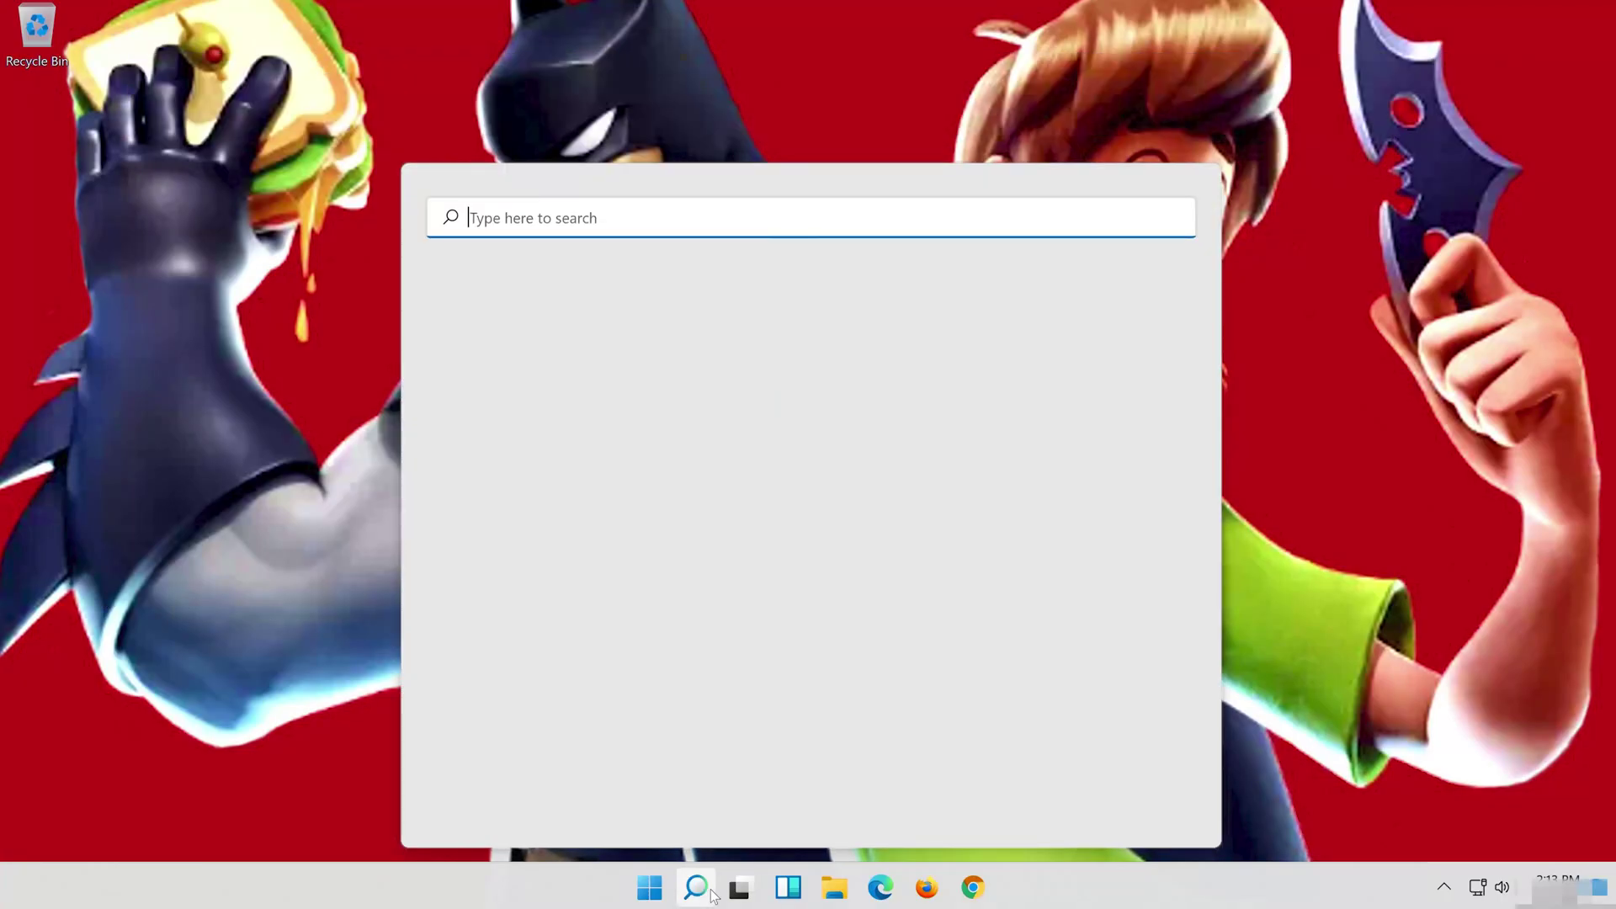
{"action": "type", "text": "settings"}
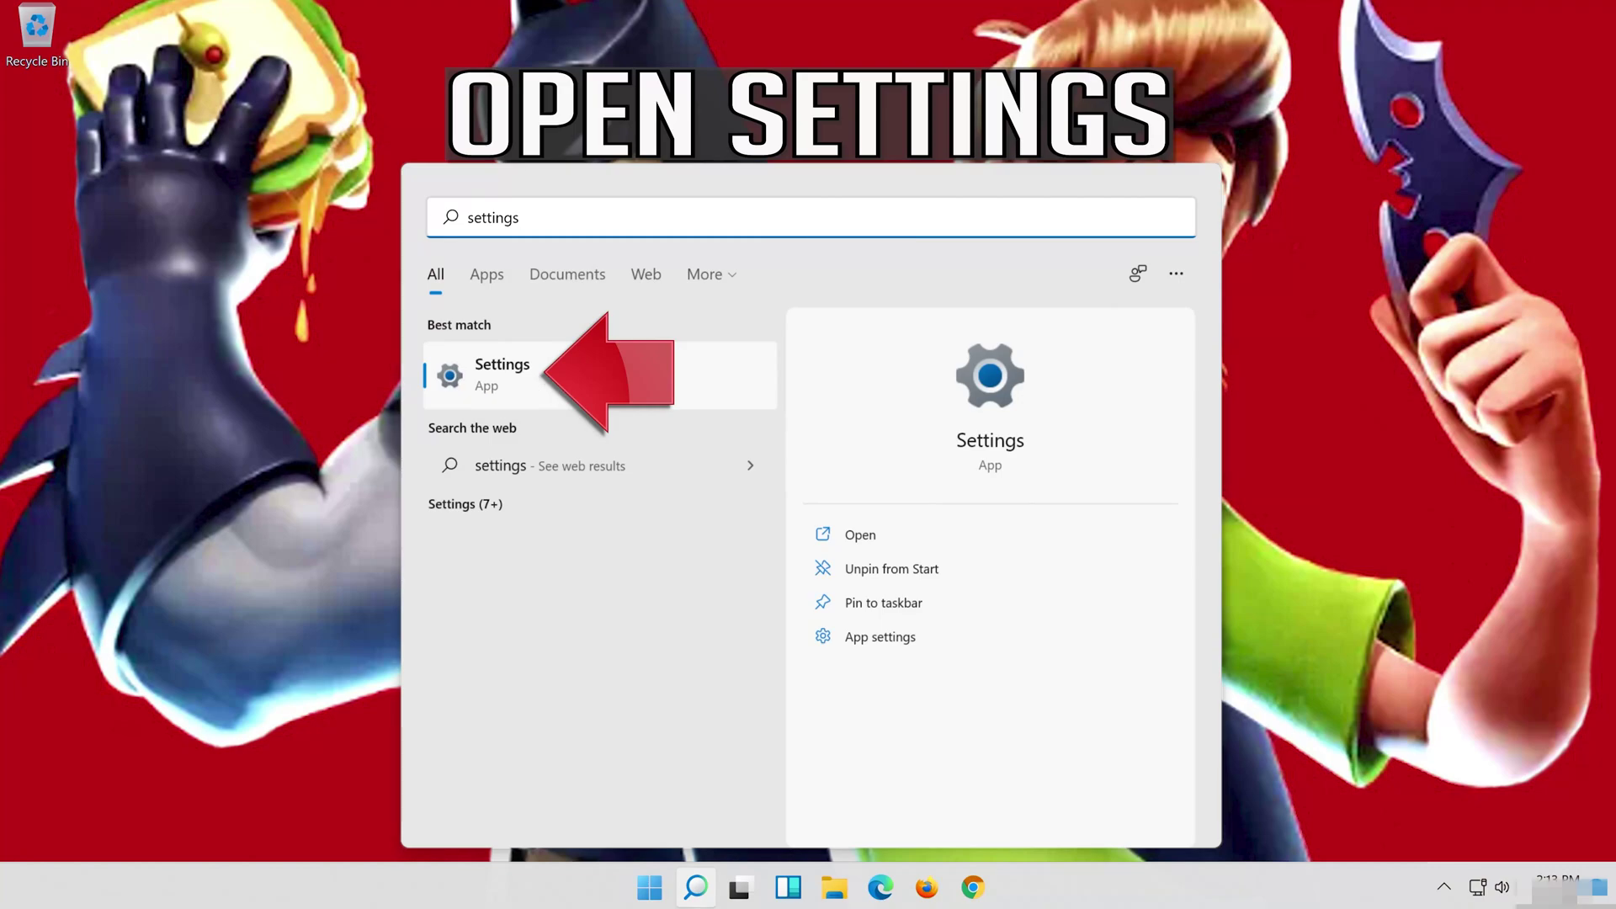
{"action": "left_click", "coordinate": [577, 386]}
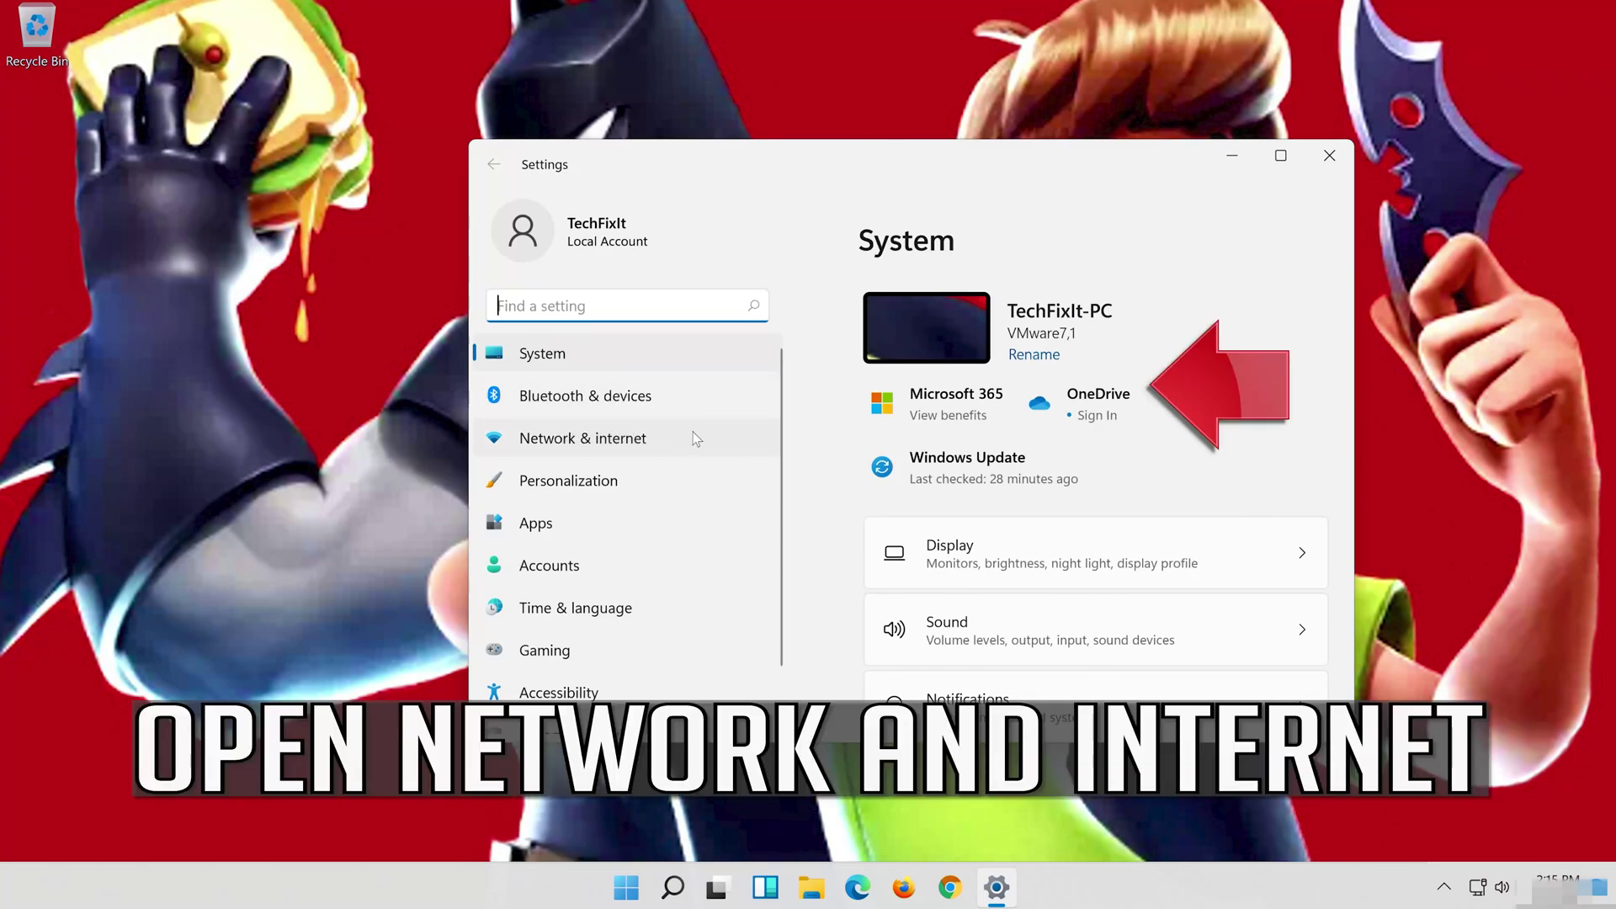
{"action": "left_click", "coordinate": [625, 444]}
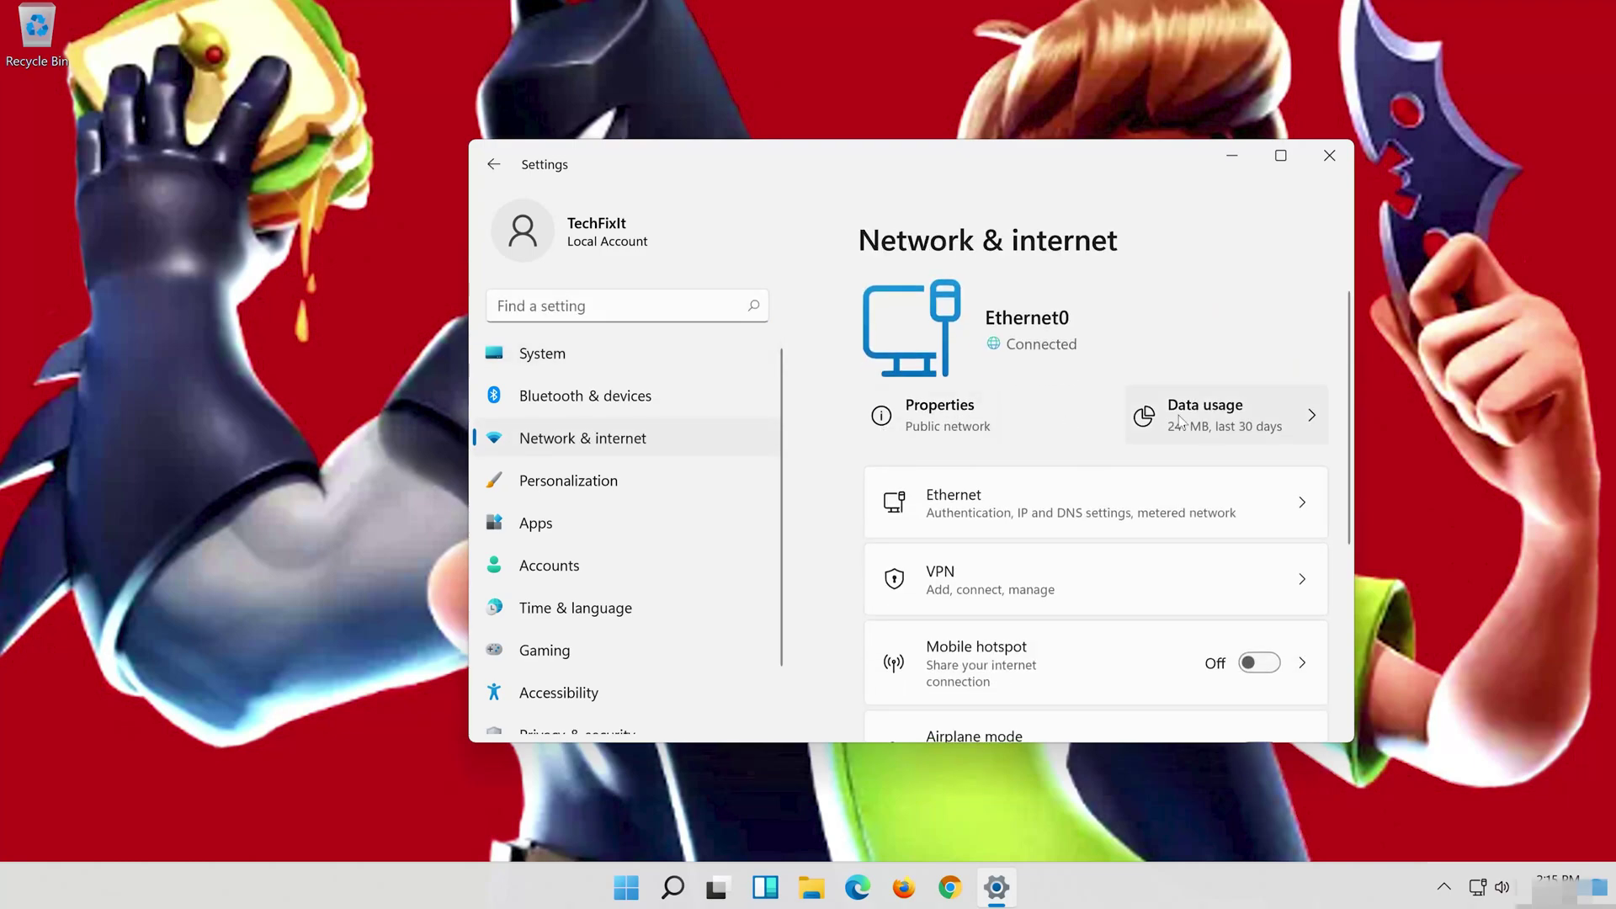
{"action": "scroll", "coordinate": [1158, 416], "scroll_direction": "down", "scroll_amount": 5}
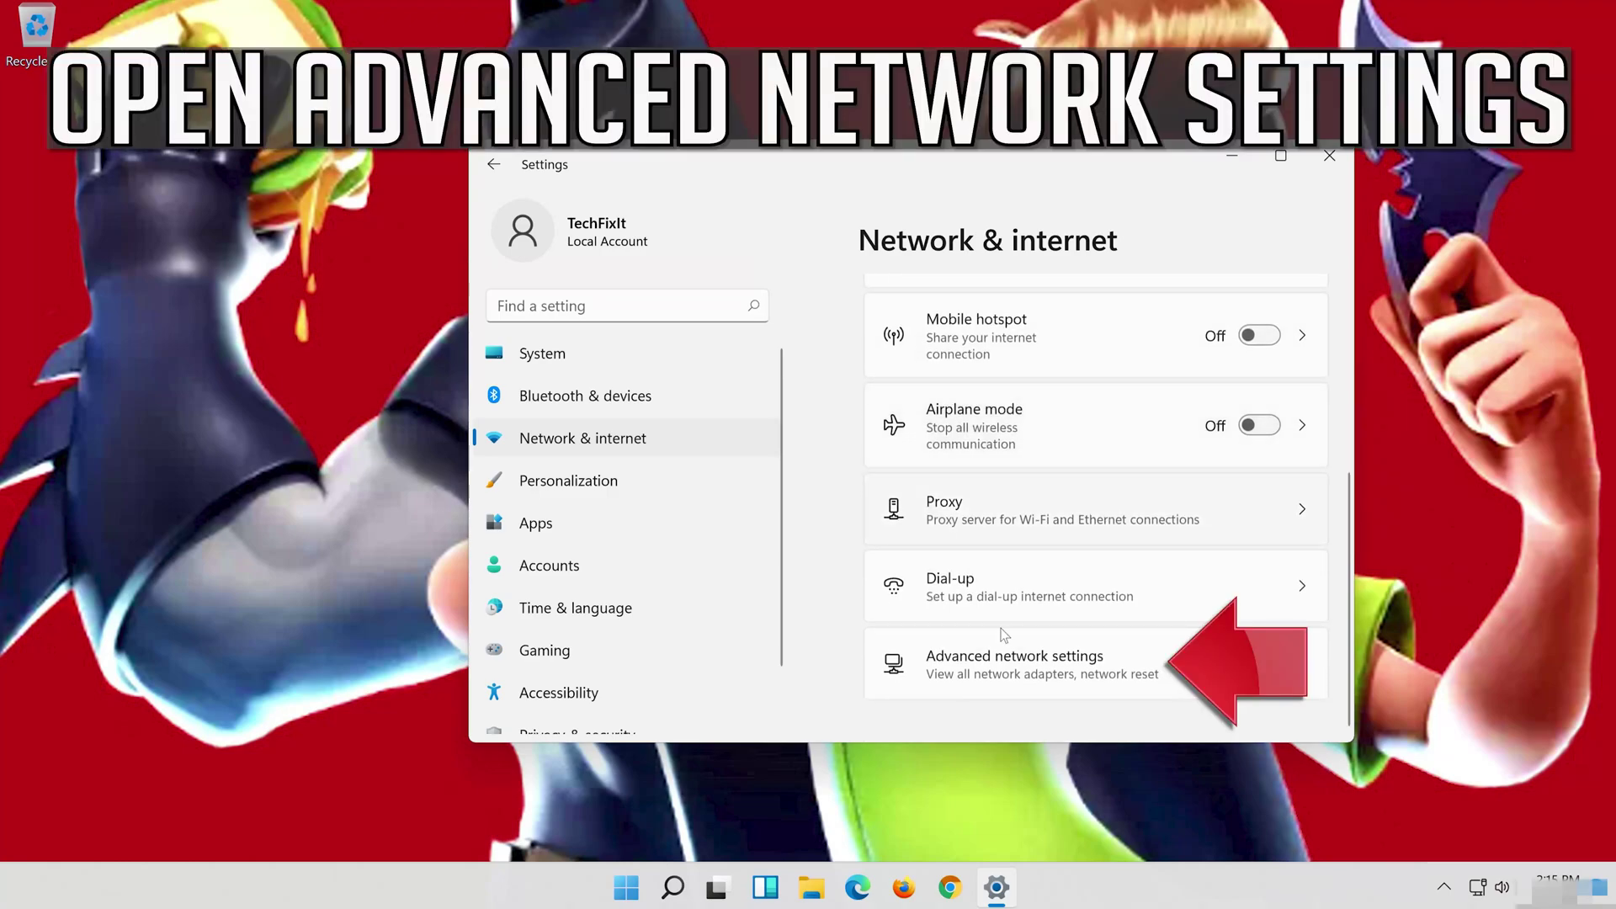
- Run Network reset from Advanced network settings, choosing Reset now and confirming with Yes
{"action": "left_click", "coordinate": [990, 673]}
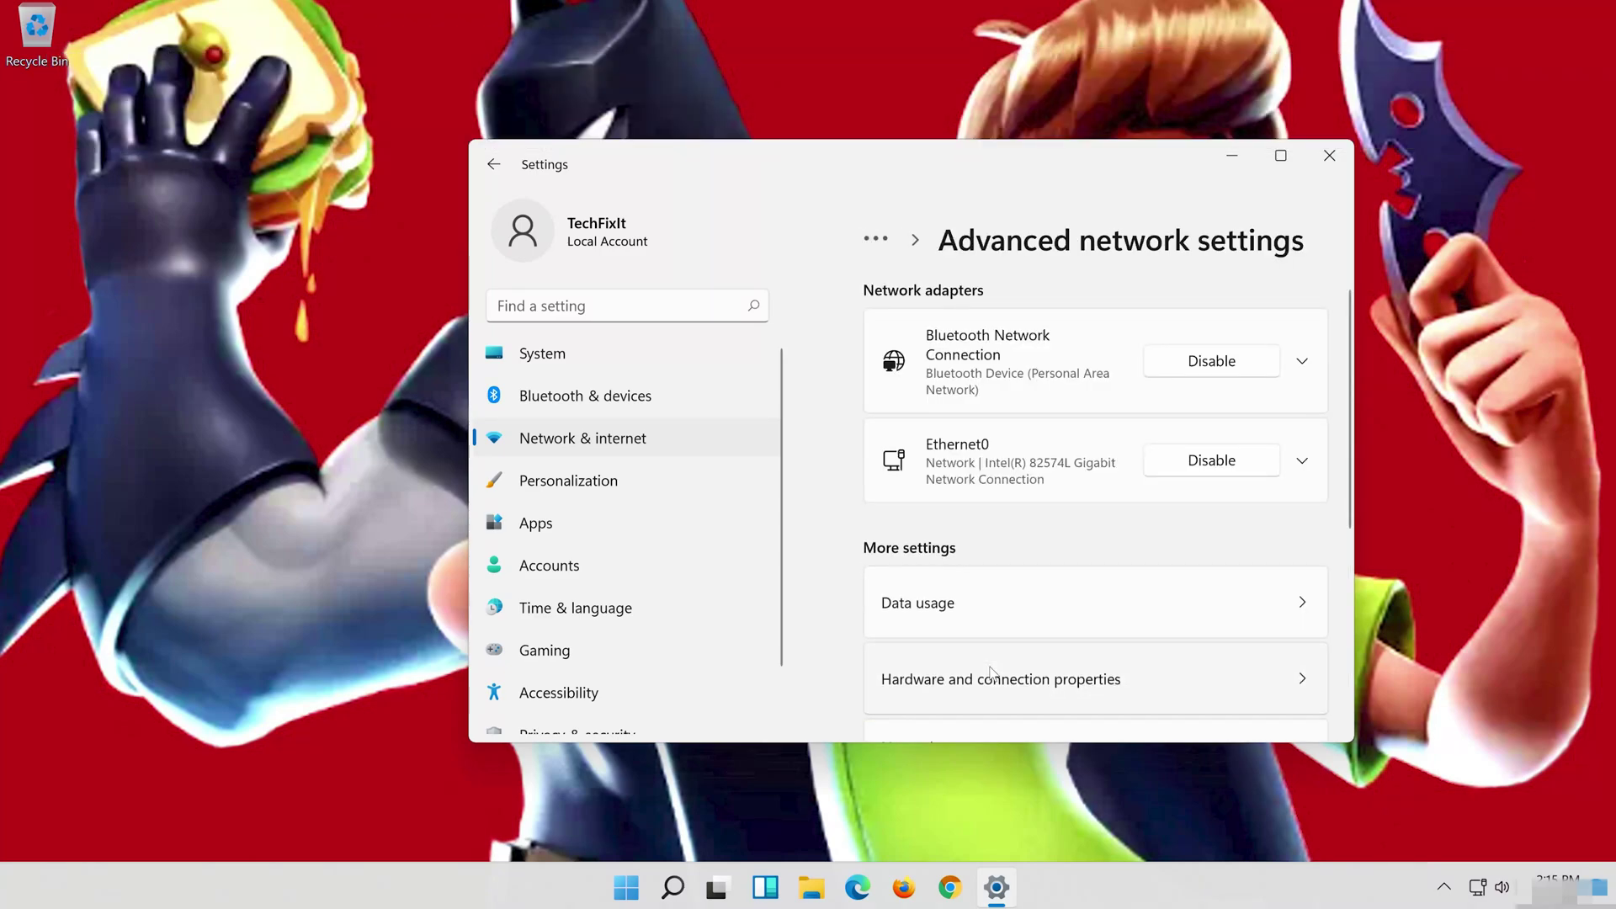
{"action": "scroll", "coordinate": [993, 665], "scroll_direction": "down", "scroll_amount": 3}
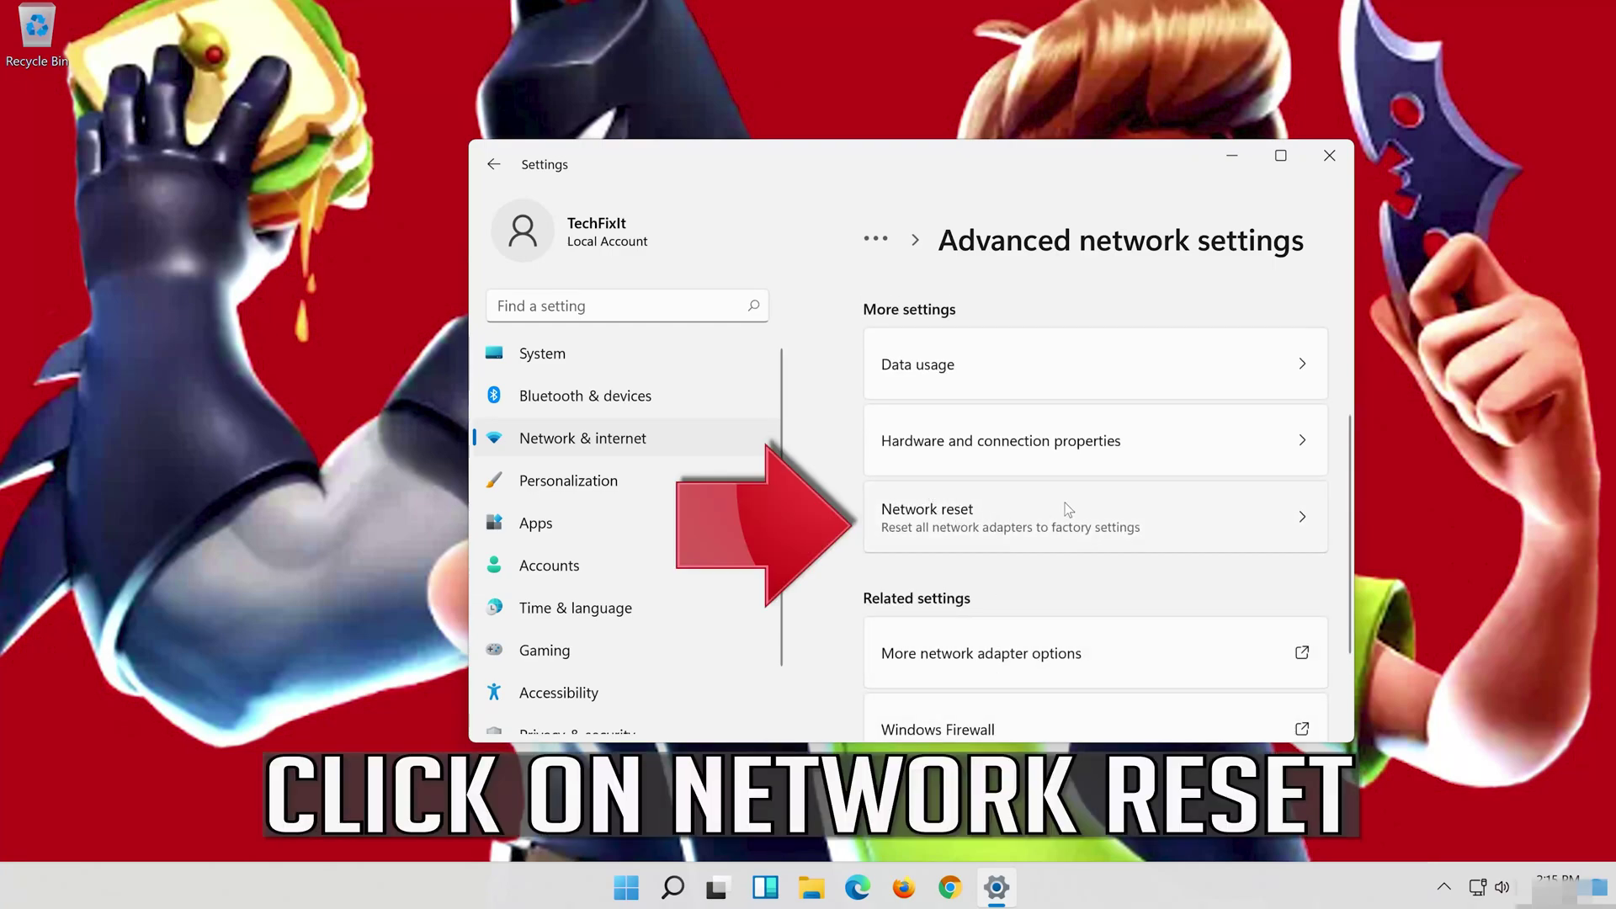
{"action": "left_click", "coordinate": [1111, 512]}
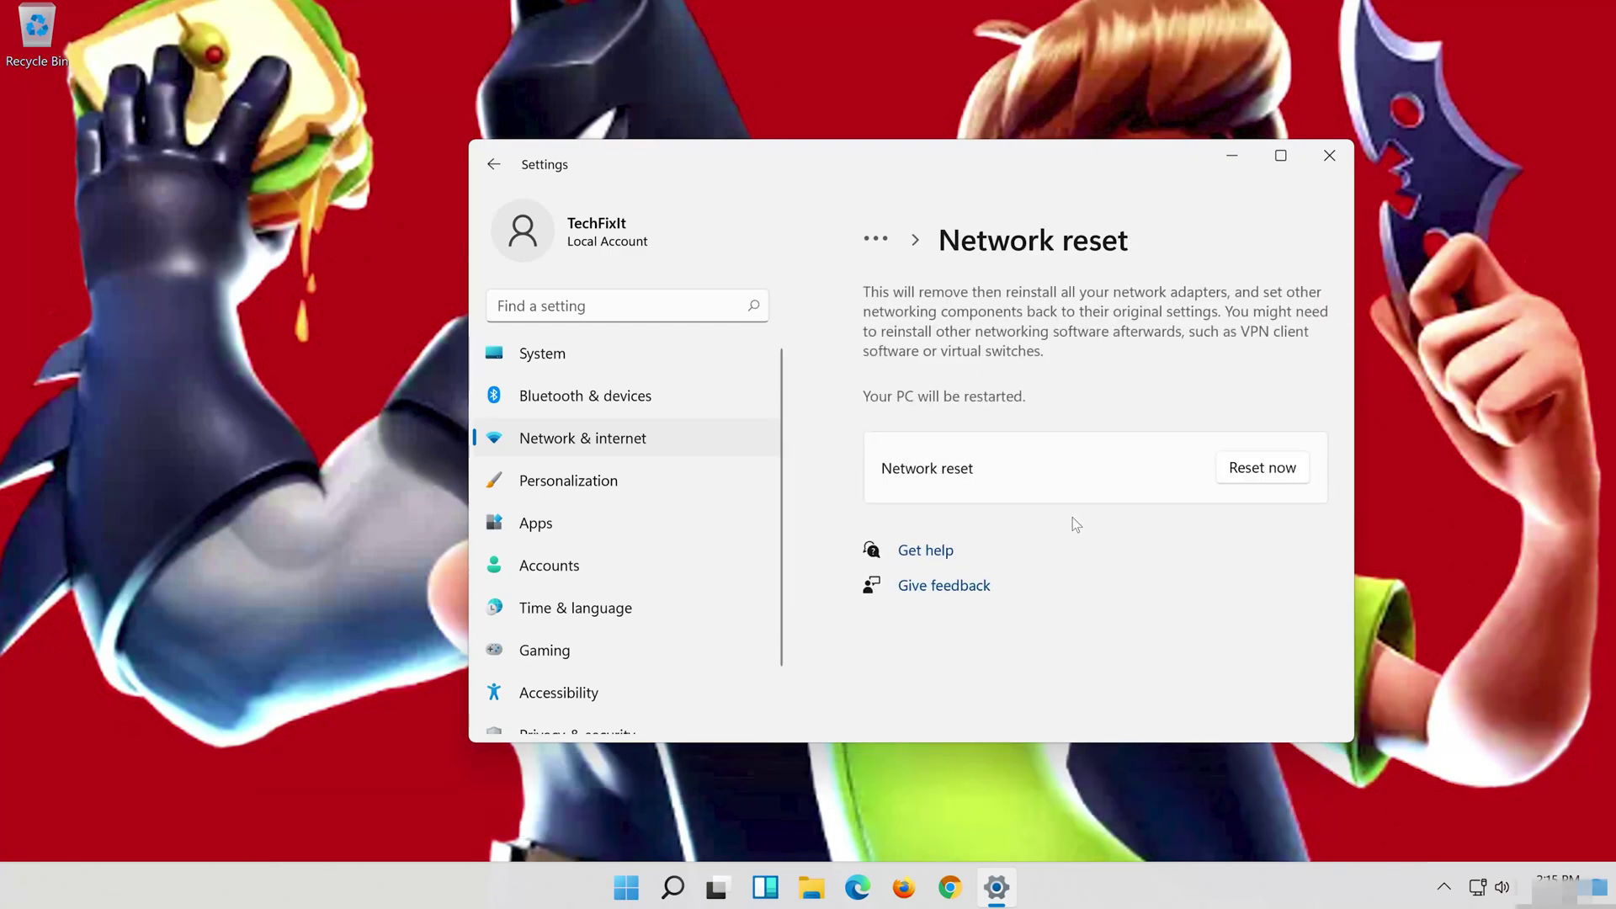
{"action": "left_click", "coordinate": [1267, 467]}
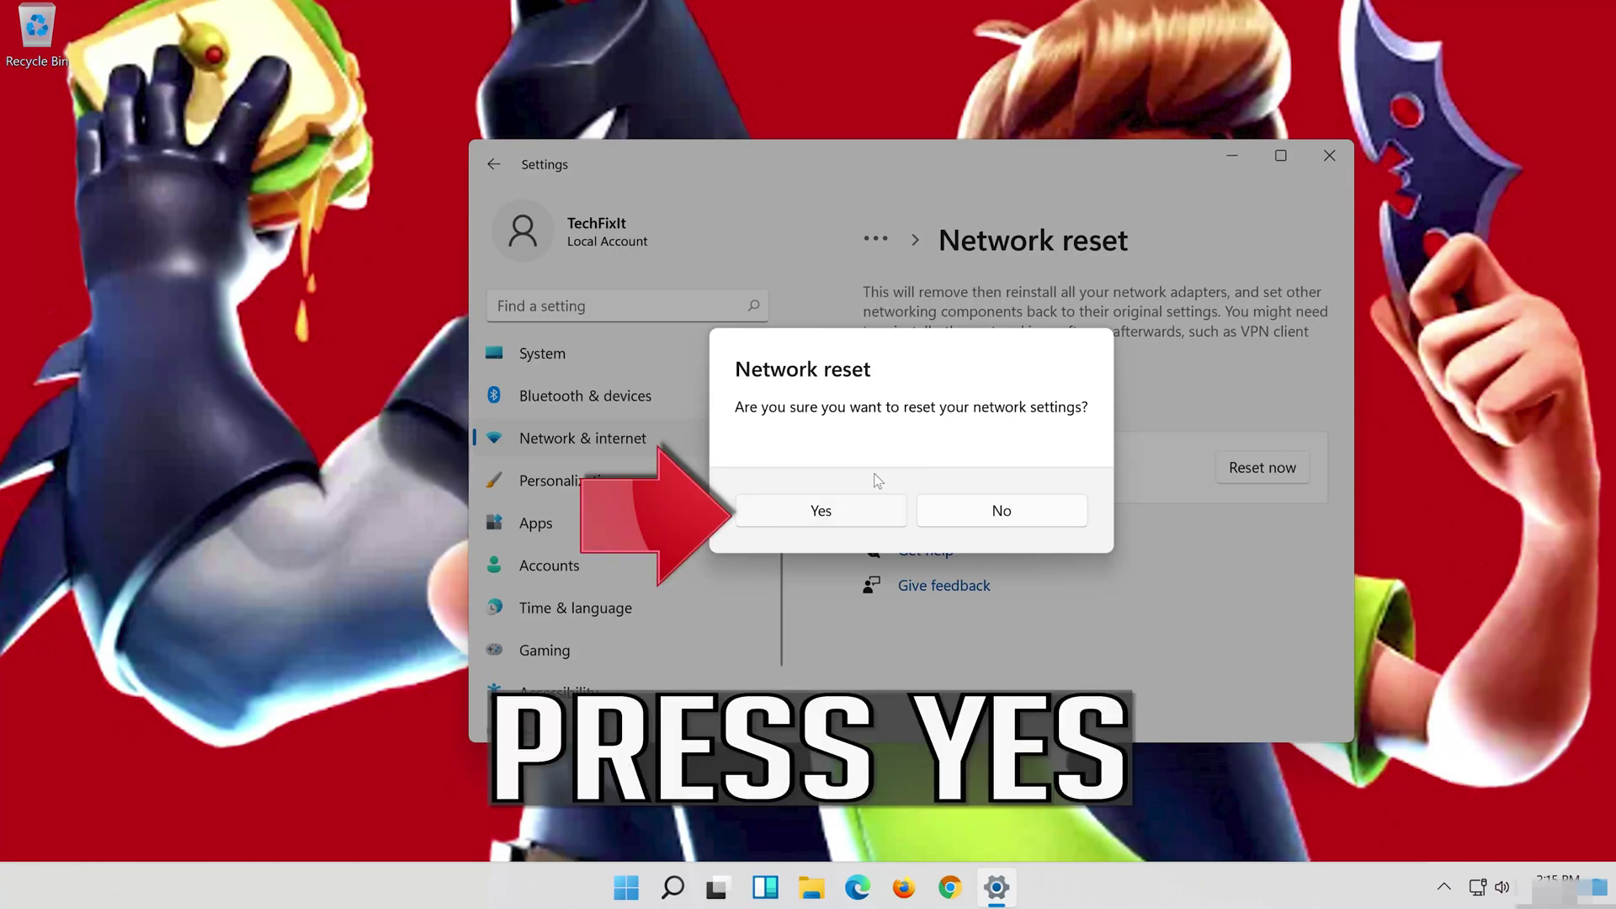
{"action": "left_click", "coordinate": [835, 514]}
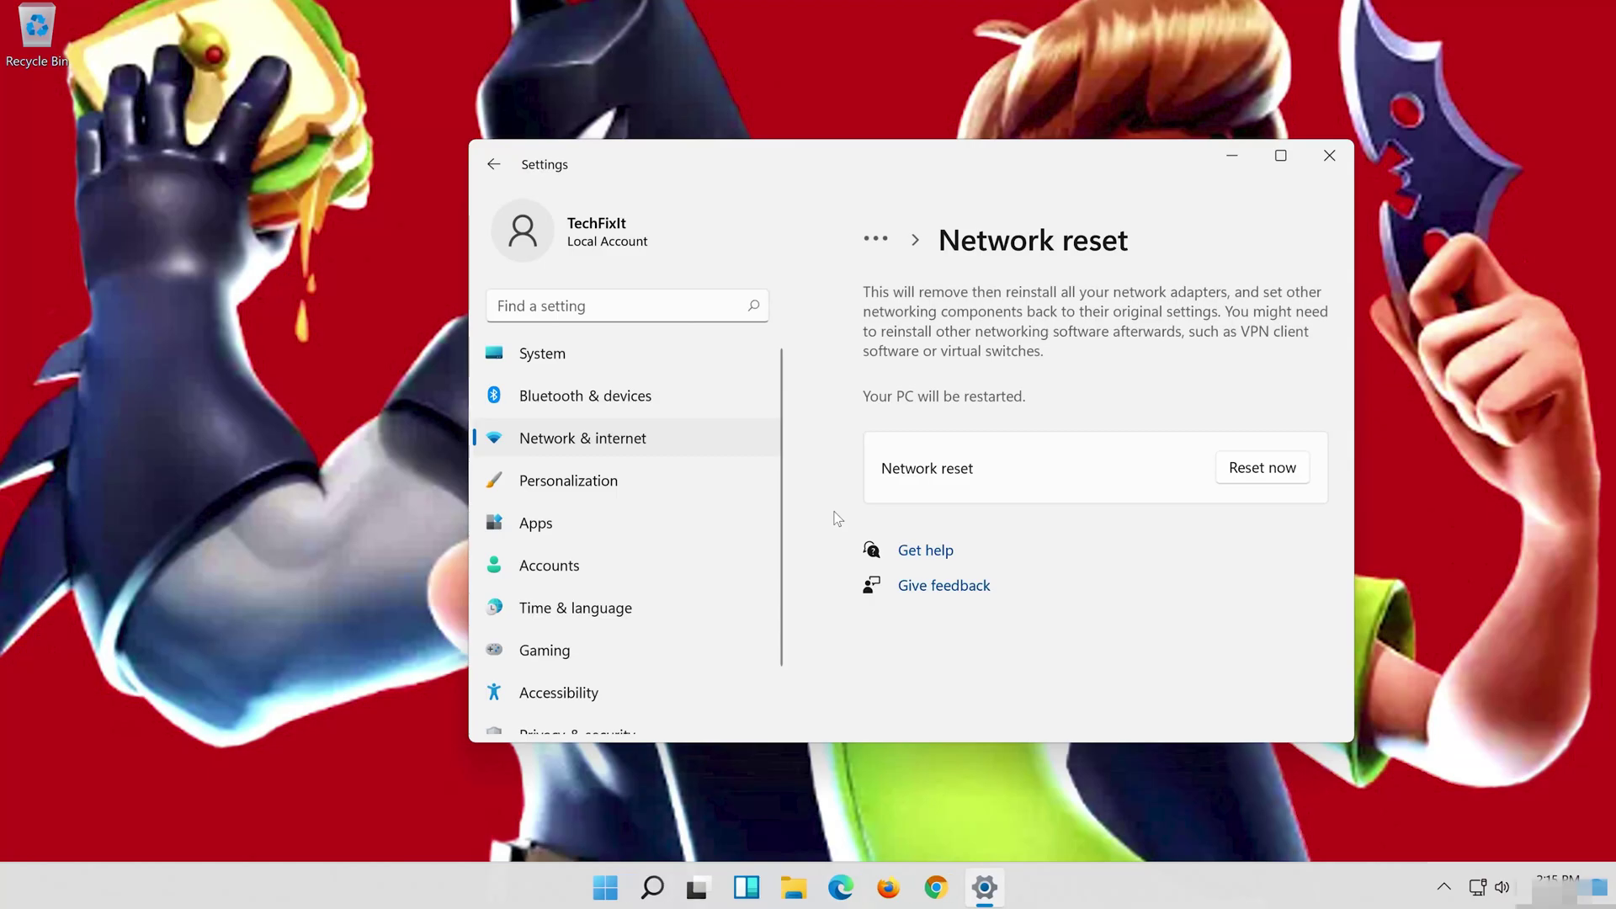